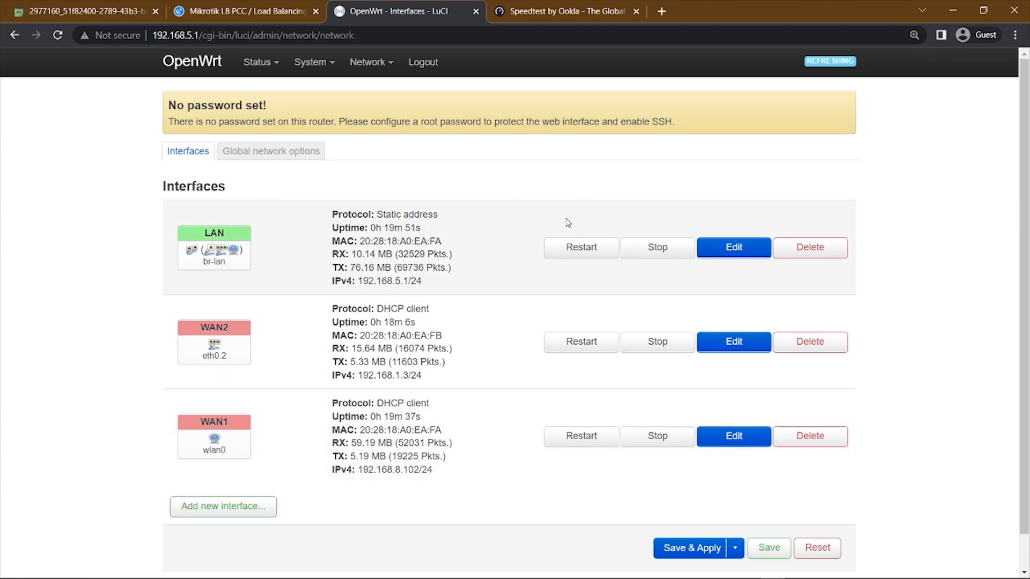
# Review the router's port photo and the LAN, WAN2 and WAN1 entries on the OpenWrt interfaces page.
pyautogui.scroll(-1, 531, 242)
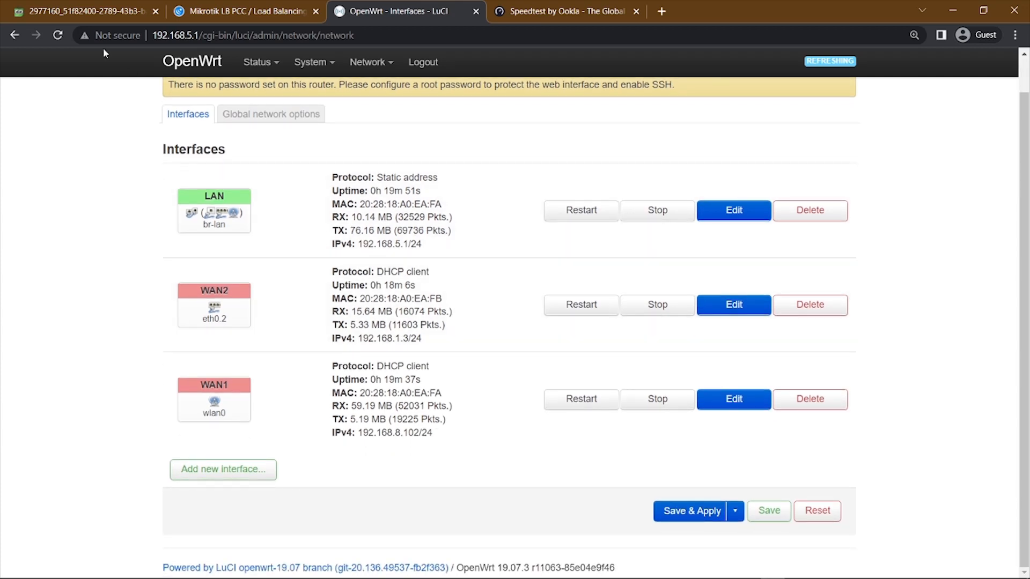
pyautogui.click(80, 12)
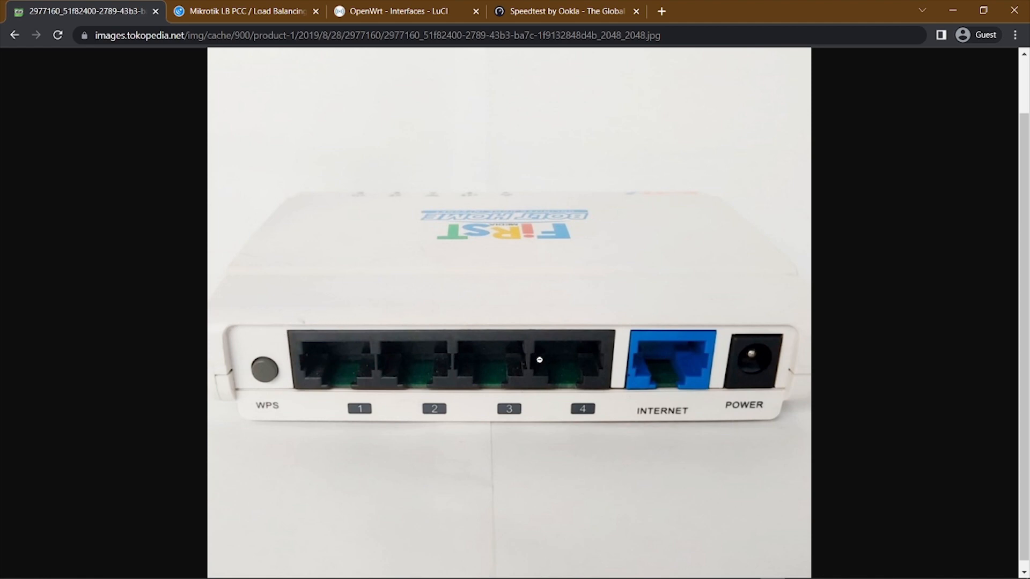
pyautogui.scroll(2, 542, 396)
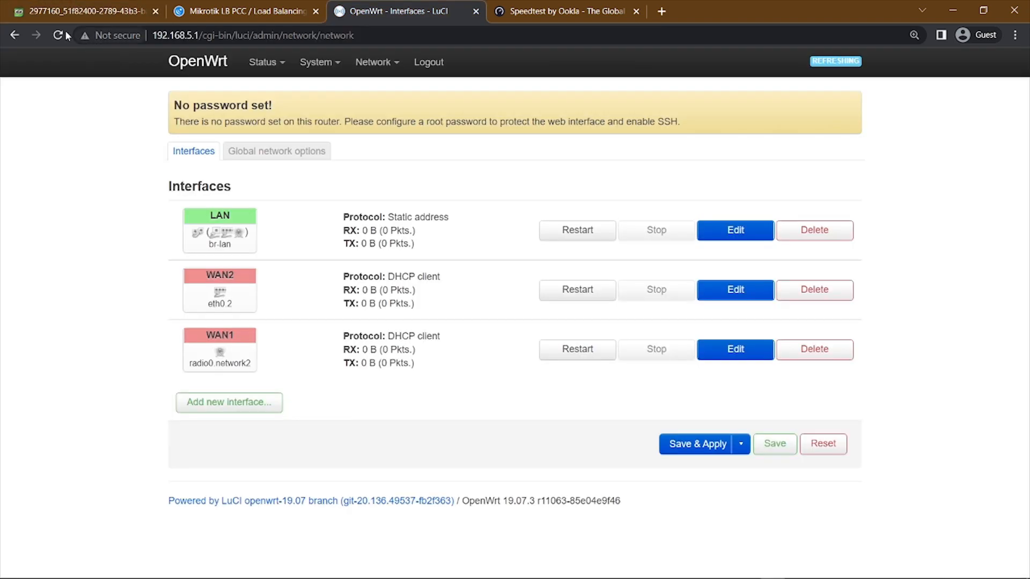
pyautogui.click(58, 35)
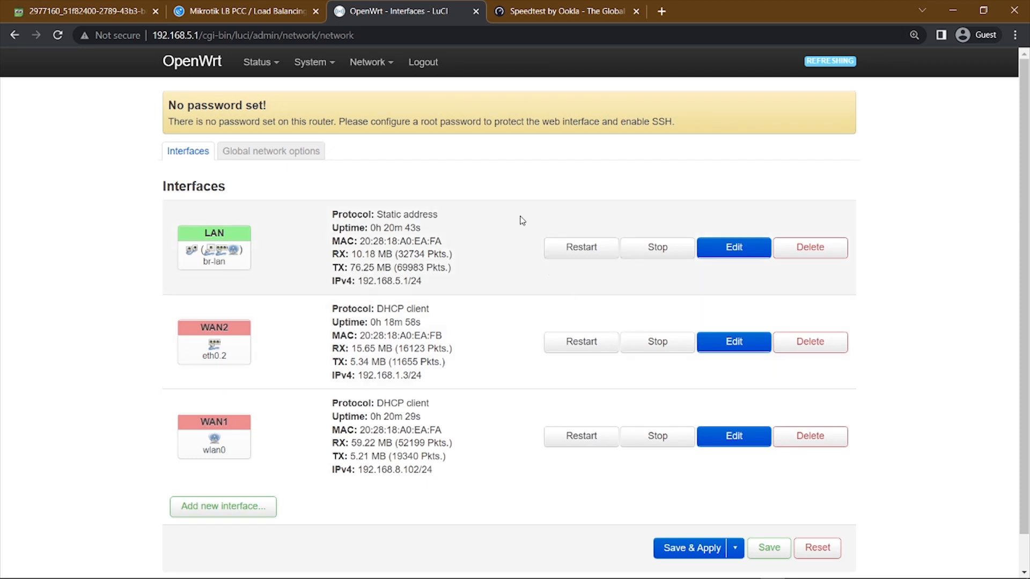
pyautogui.scroll(-1, 519, 221)
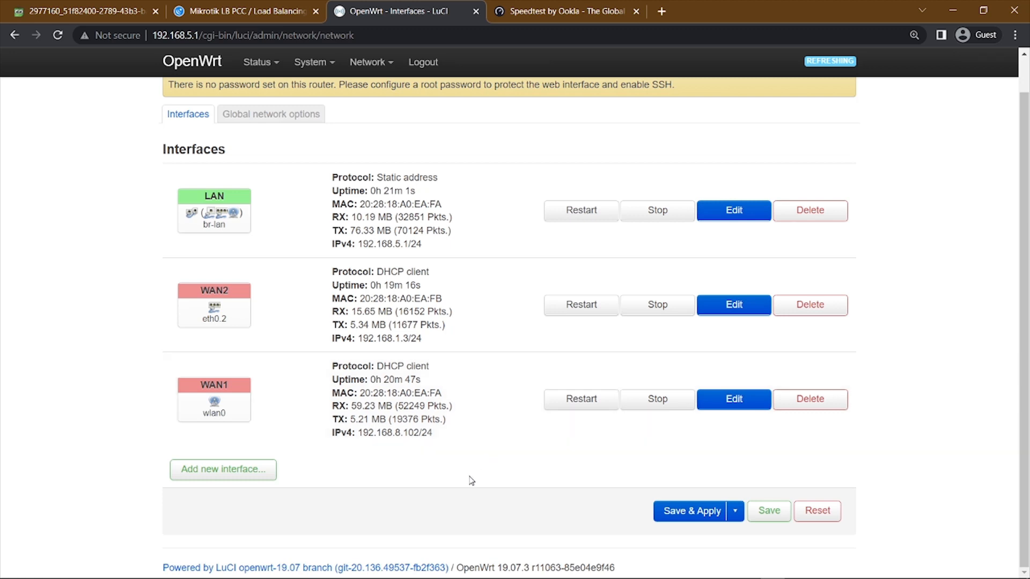
pyautogui.scroll(1, 471, 481)
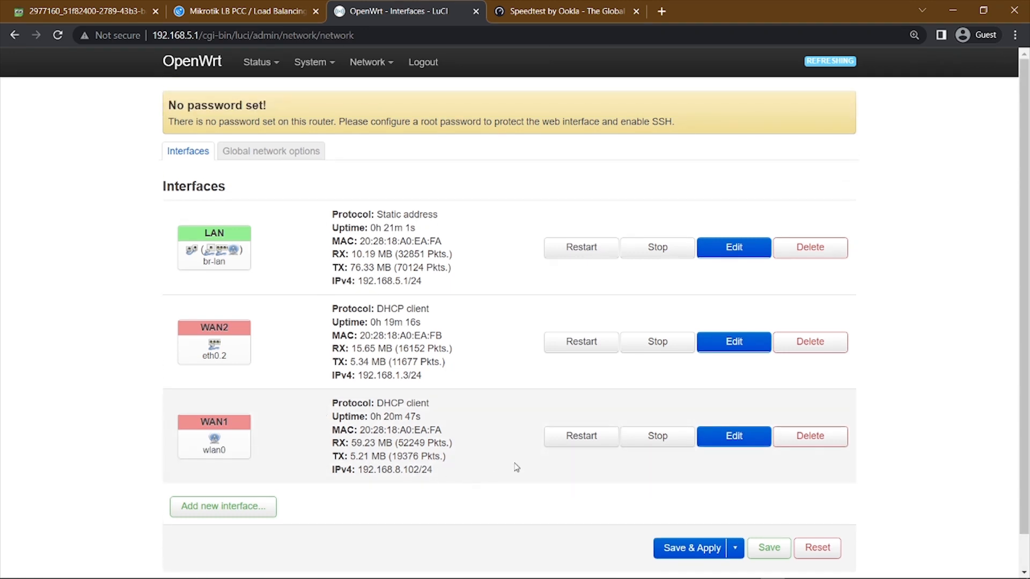
pyautogui.scroll(-1, 535, 420)
pyautogui.scroll(1, 536, 420)
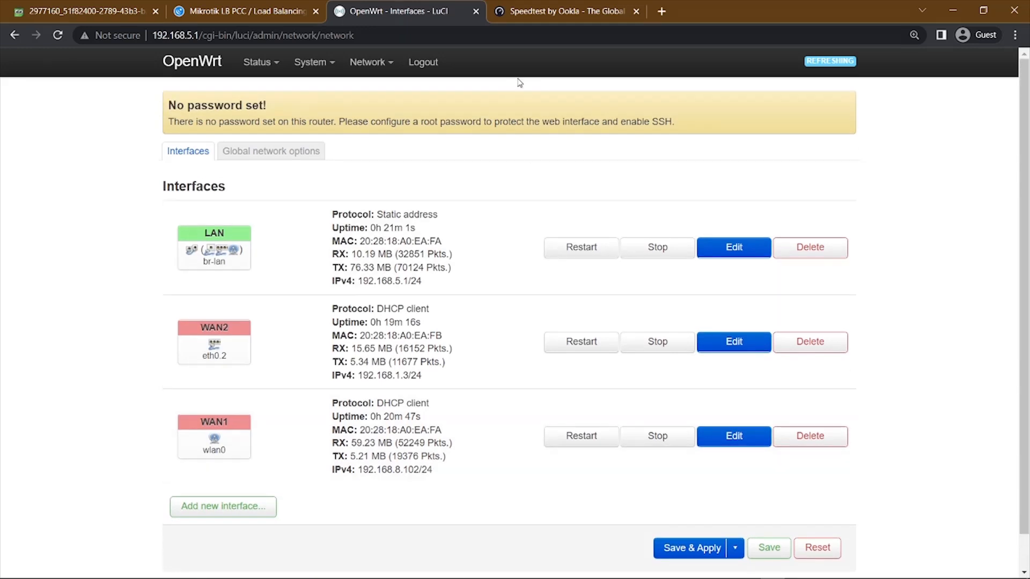
# Open the modem's web page at 192.168.1.254 in a new browser tab.
pyautogui.click(662, 11)
pyautogui.write('1')
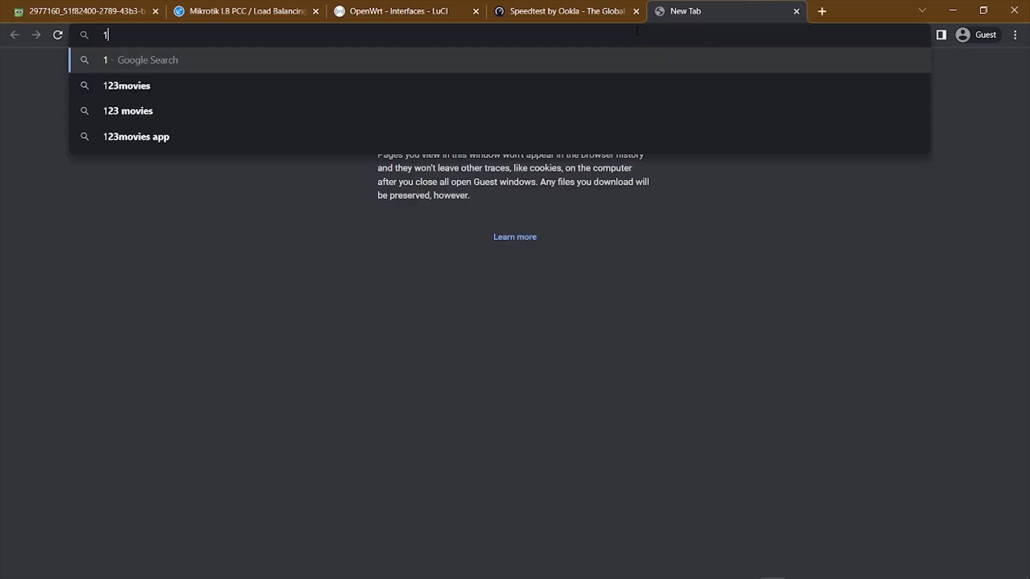
pyautogui.write('92')
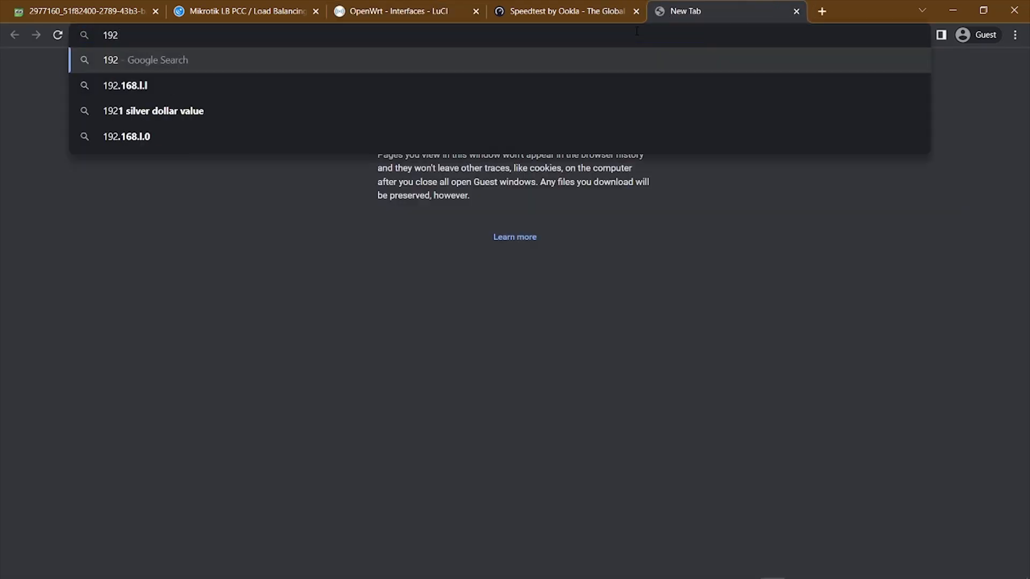
pyautogui.write('.')
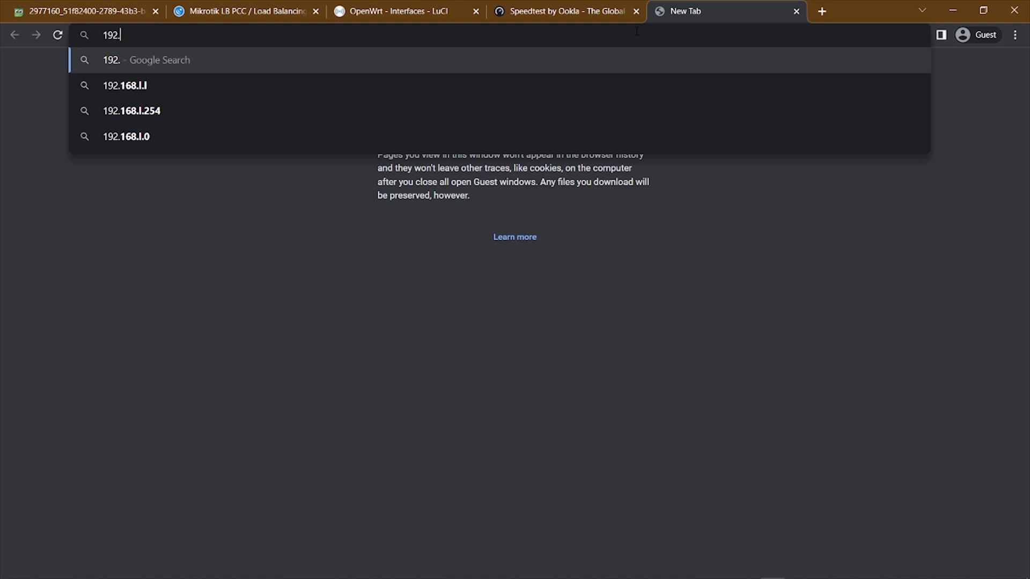
pyautogui.write('168')
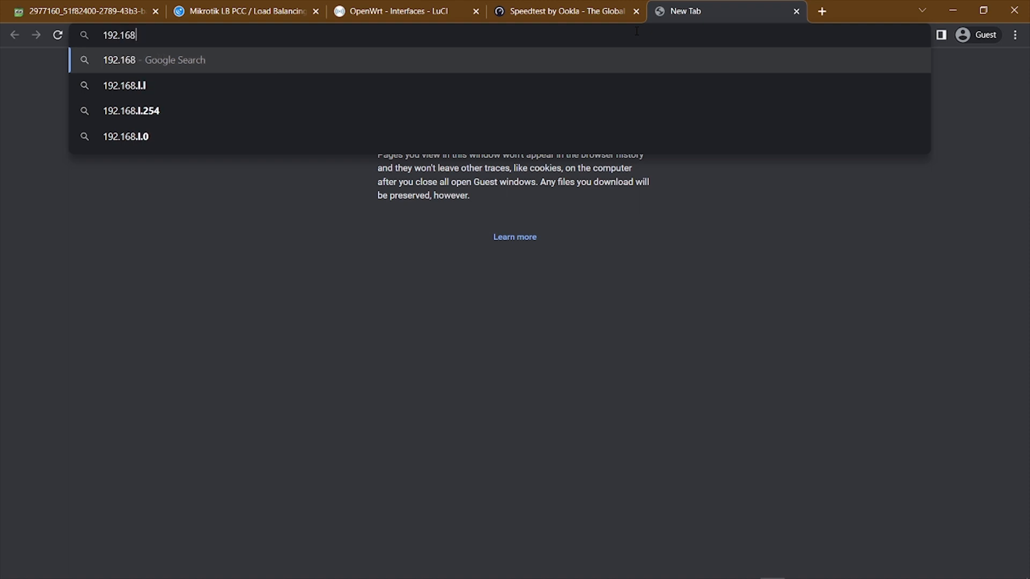
pyautogui.write('.1.2')
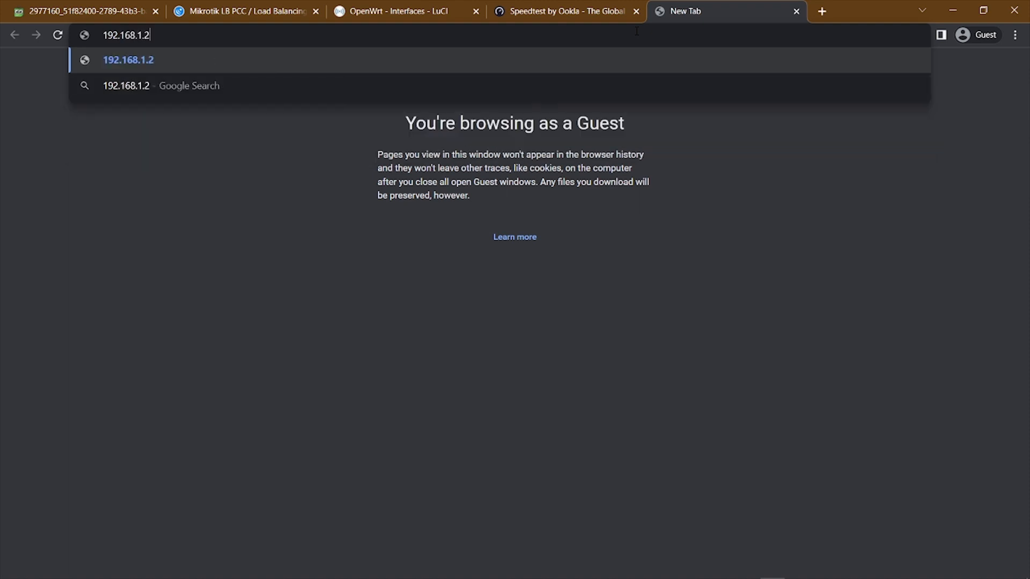
pyautogui.write('54')
pyautogui.press('Return')
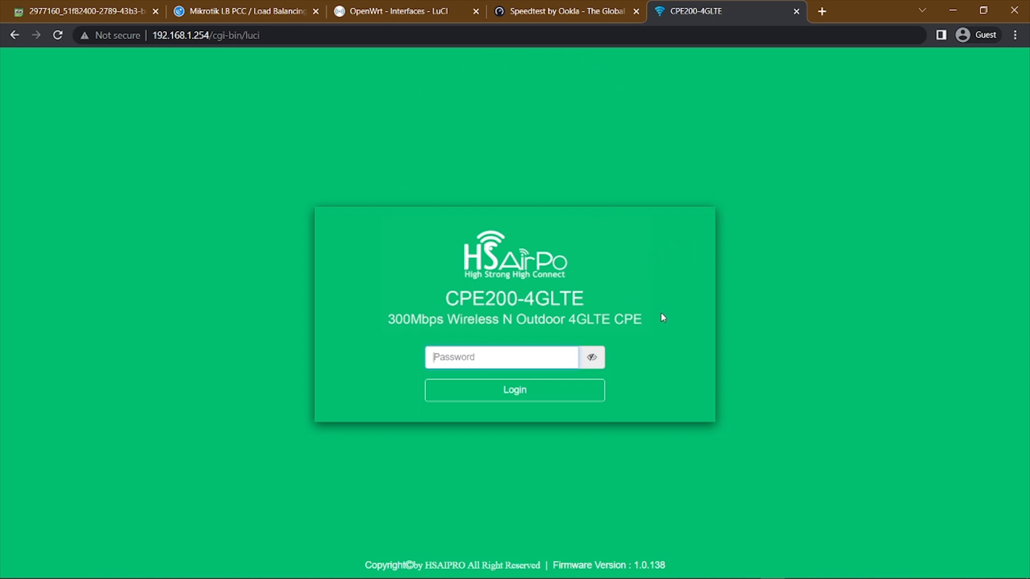
# Examine the IPv4 addresses of the WAN1, WAN2 and LAN interfaces on the OpenWrt interfaces page.
pyautogui.click(358, 13)
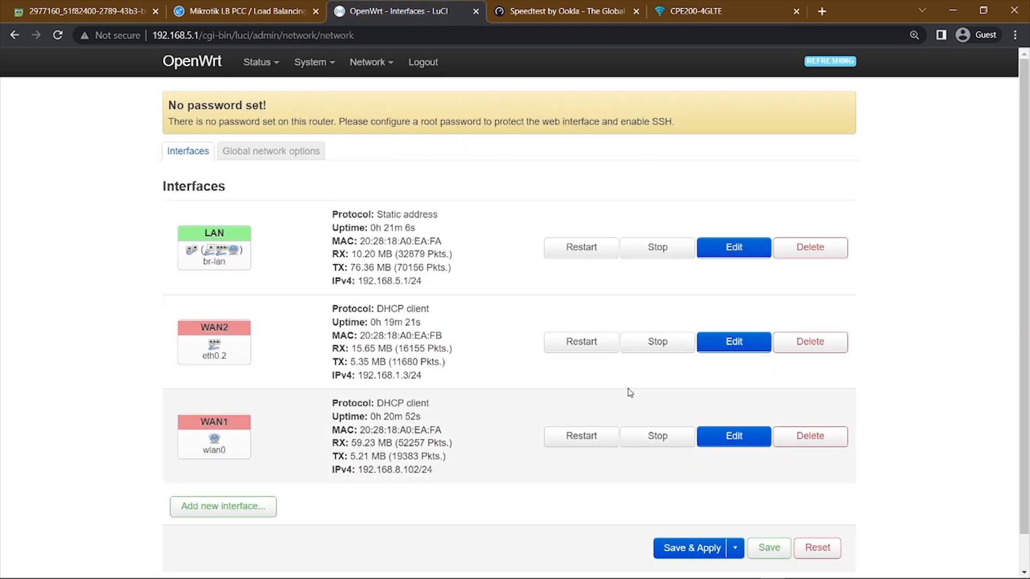
pyautogui.scroll(-1, 783, 519)
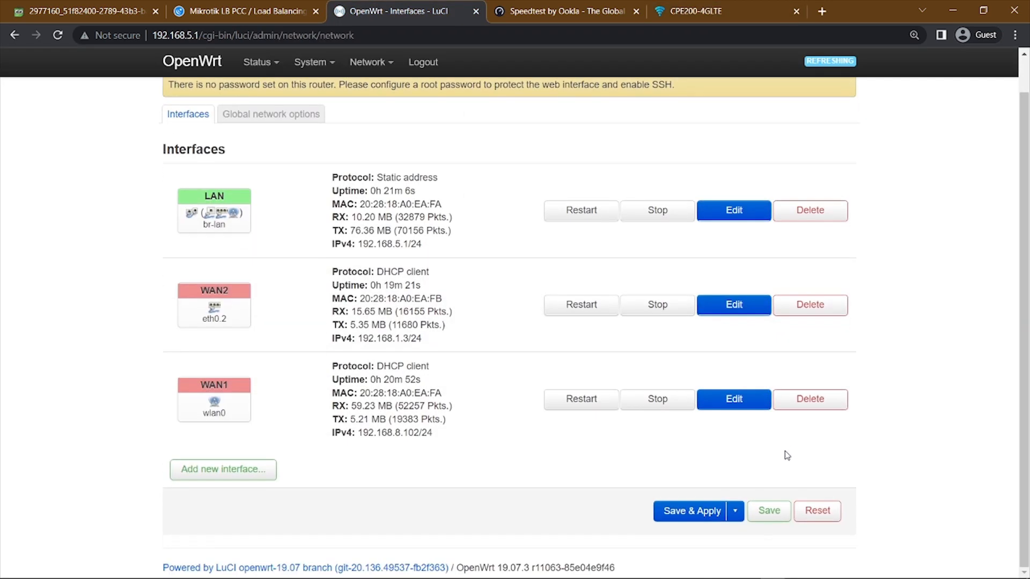
pyautogui.scroll(1, 783, 520)
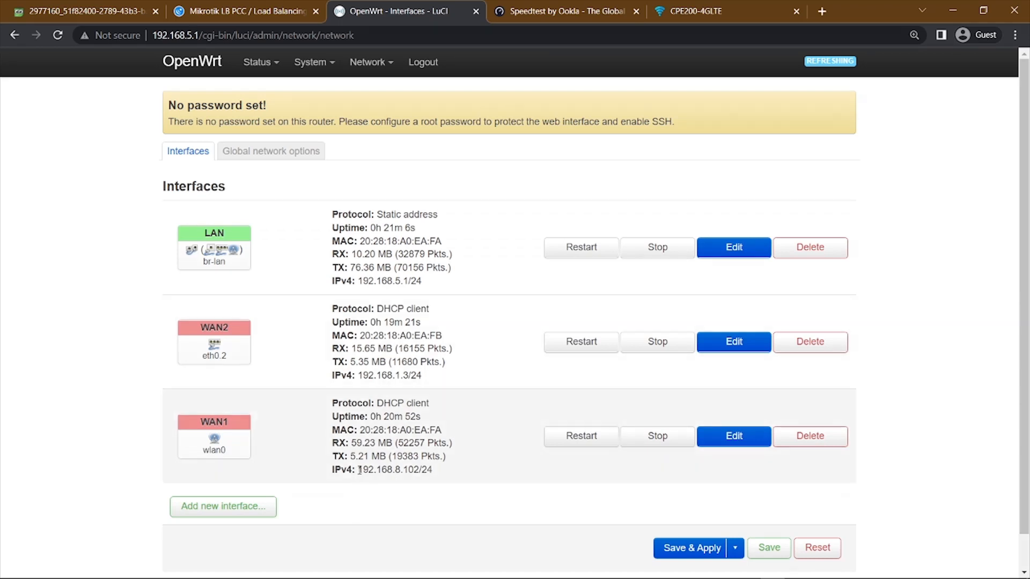
pyautogui.moveTo(357, 469); pyautogui.dragTo(440, 472)
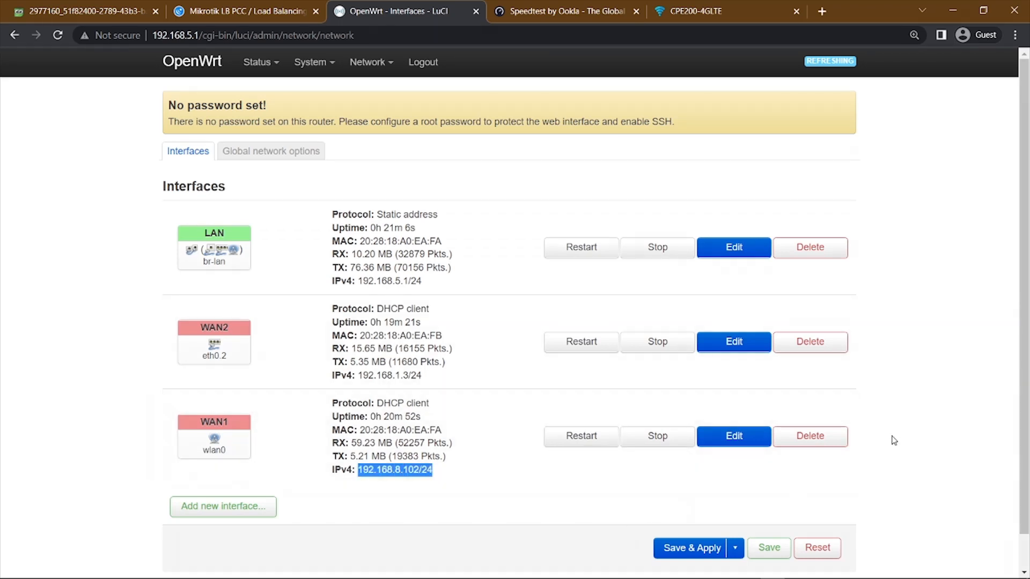
pyautogui.click(973, 429)
pyautogui.scroll(-1, 971, 429)
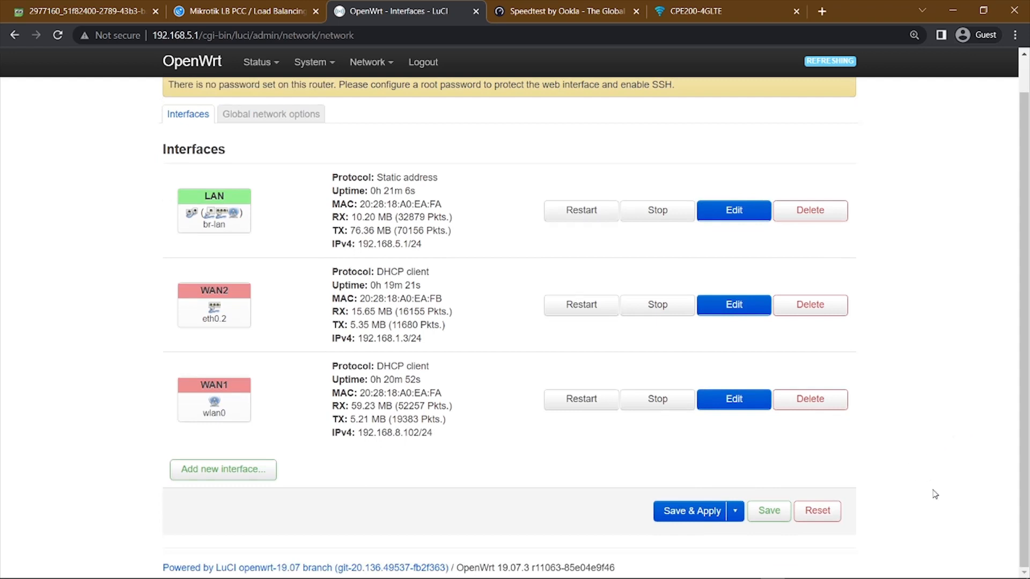
pyautogui.scroll(1, 931, 497)
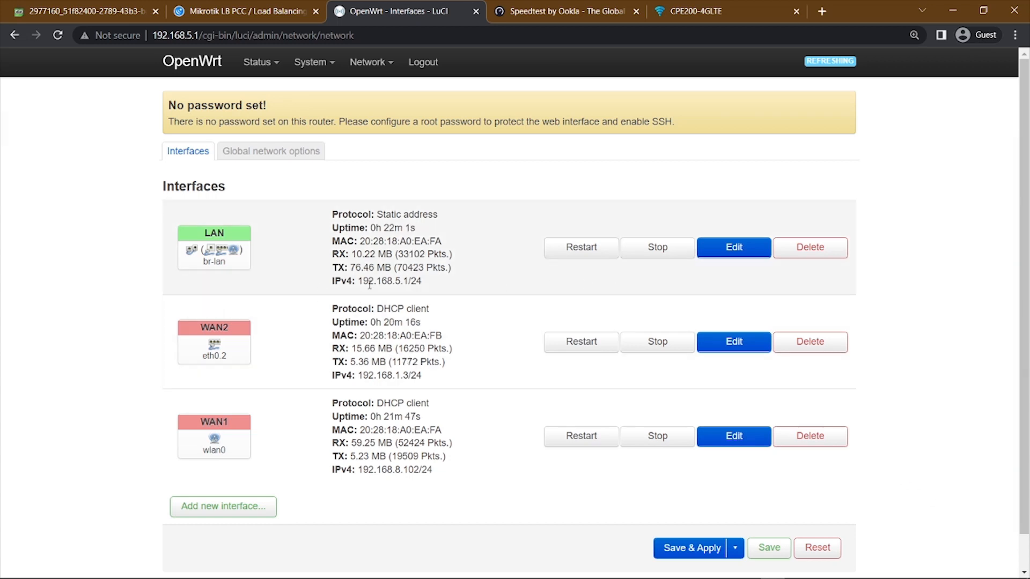
pyautogui.moveTo(359, 284); pyautogui.dragTo(434, 289)
pyautogui.scroll(-2, 477, 373)
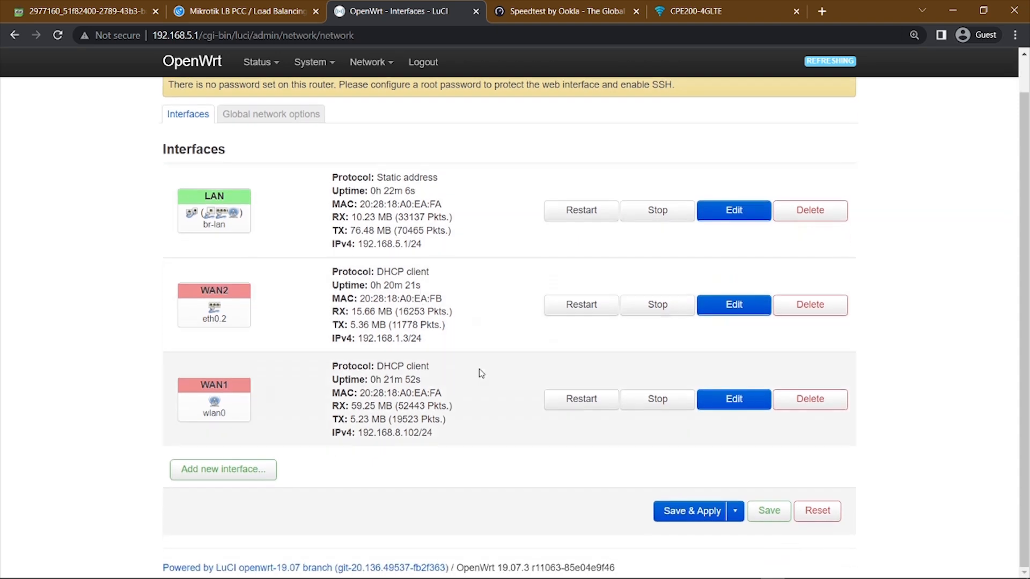
pyautogui.scroll(1, 496, 387)
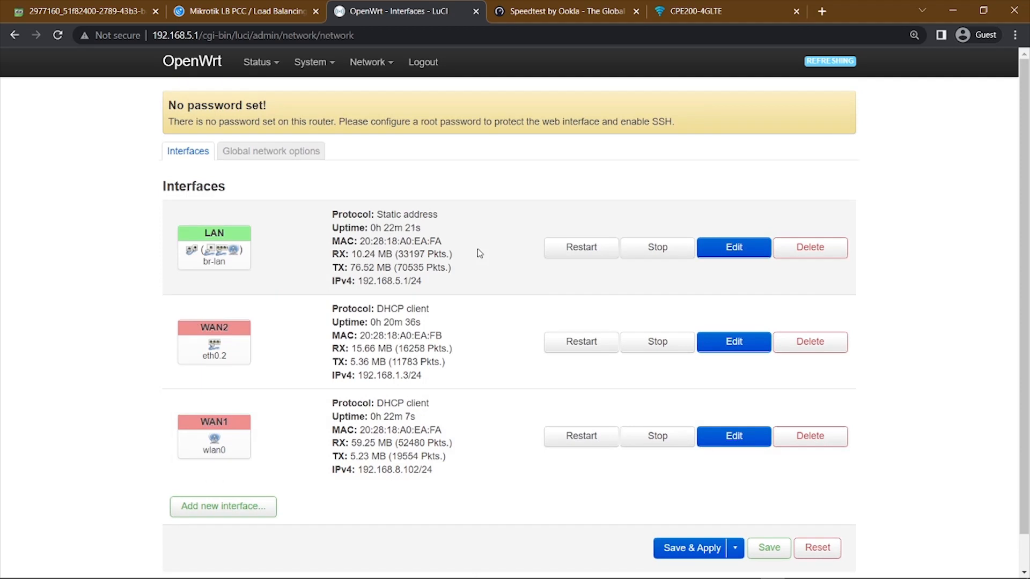
pyautogui.scroll(-1, 479, 252)
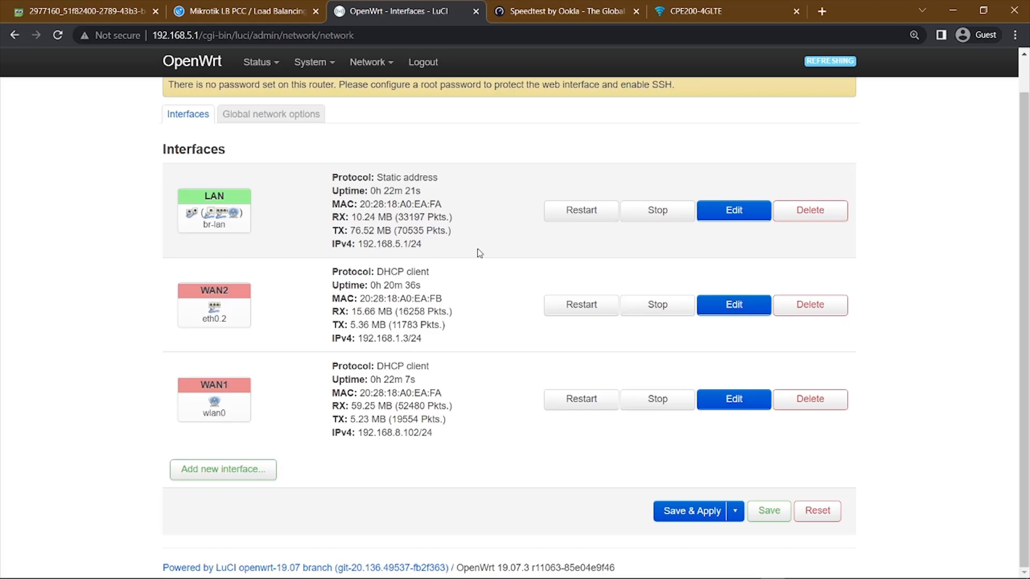
# Log in to the CPE200-4GLTE modem with its password and check its system status page.
pyautogui.press('Return')
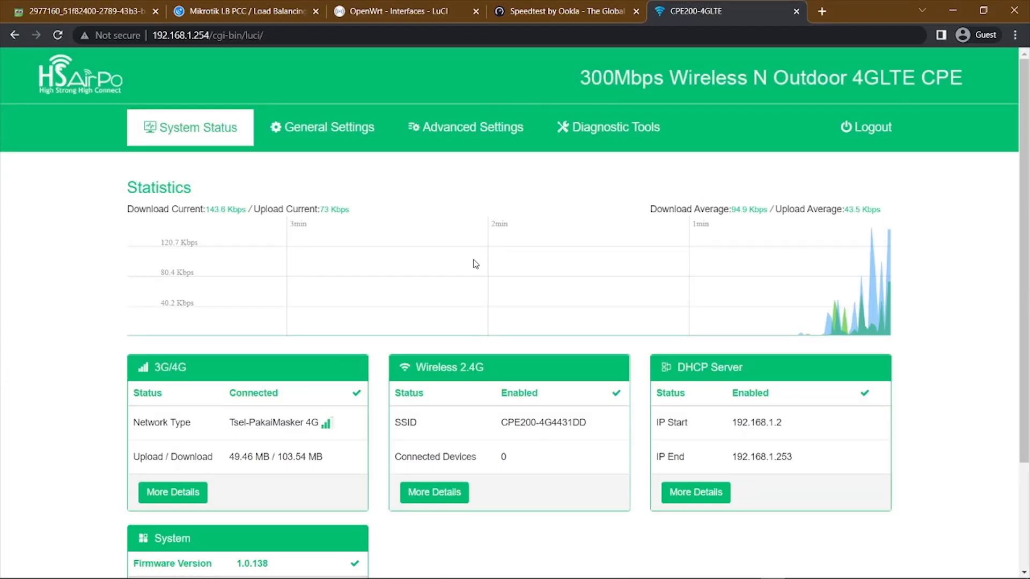
pyautogui.scroll(-1, 255, 424)
pyautogui.moveTo(229, 360); pyautogui.dragTo(322, 359)
# Open the second modem's web page at 192.168.8.1 in a new browser tab.
pyautogui.hotkey('ctrl', 't')
pyautogui.write('192.168.8.1')
pyautogui.press('Return')
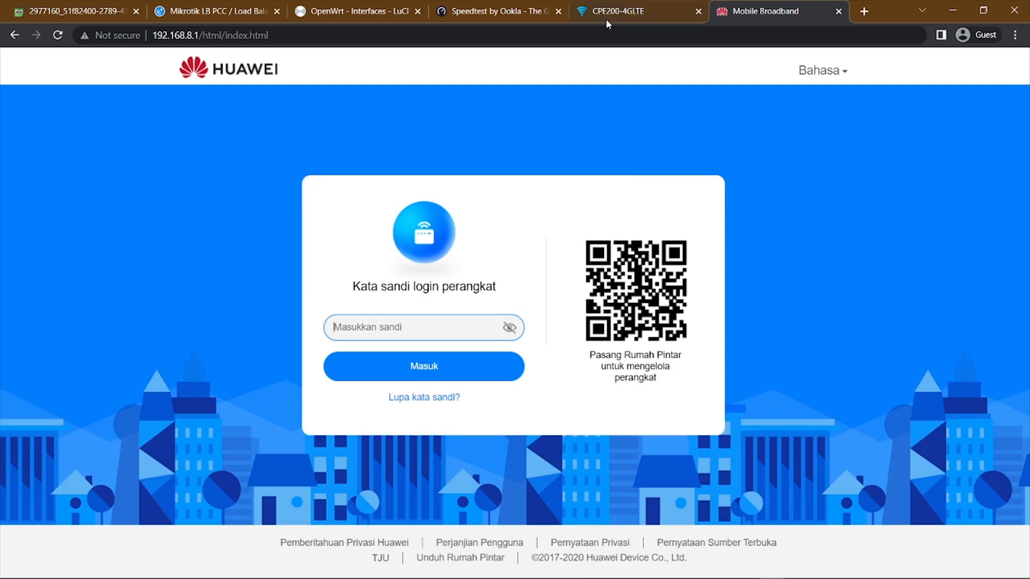
pyautogui.click(608, 20)
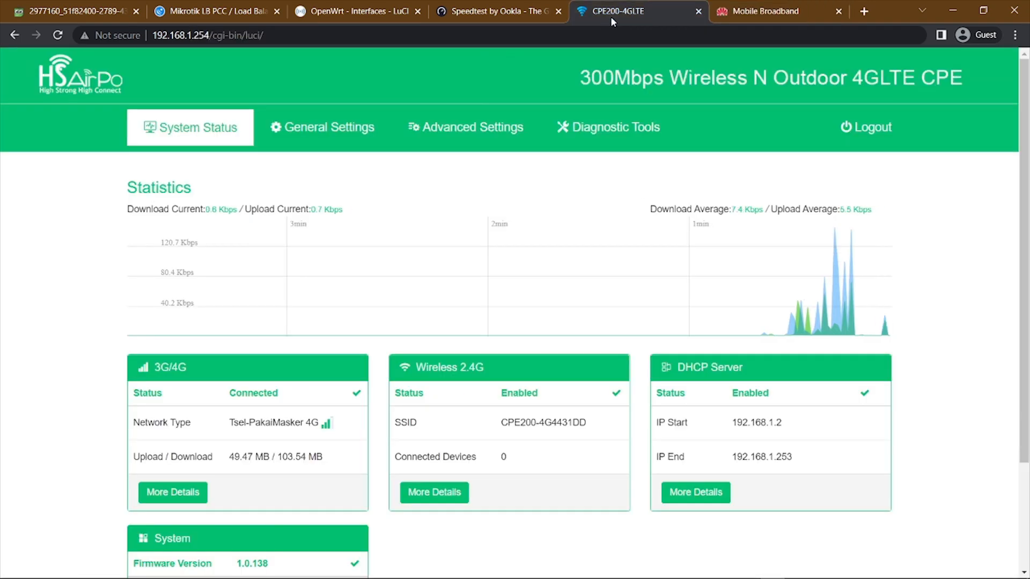
# Log in to the Huawei modem by entering the device login password.
pyautogui.click(737, 14)
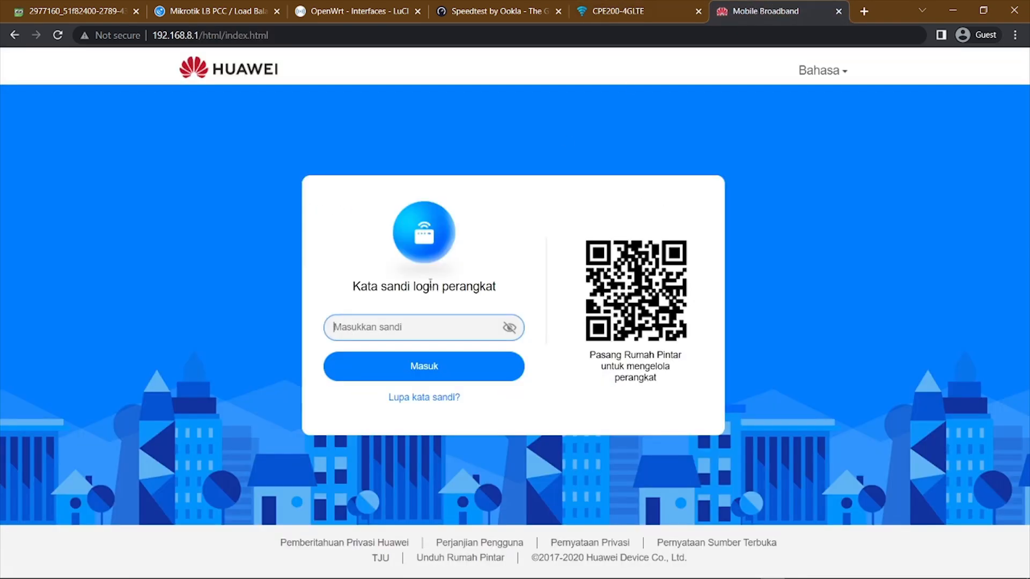
pyautogui.write('ad')
pyautogui.press('Return')
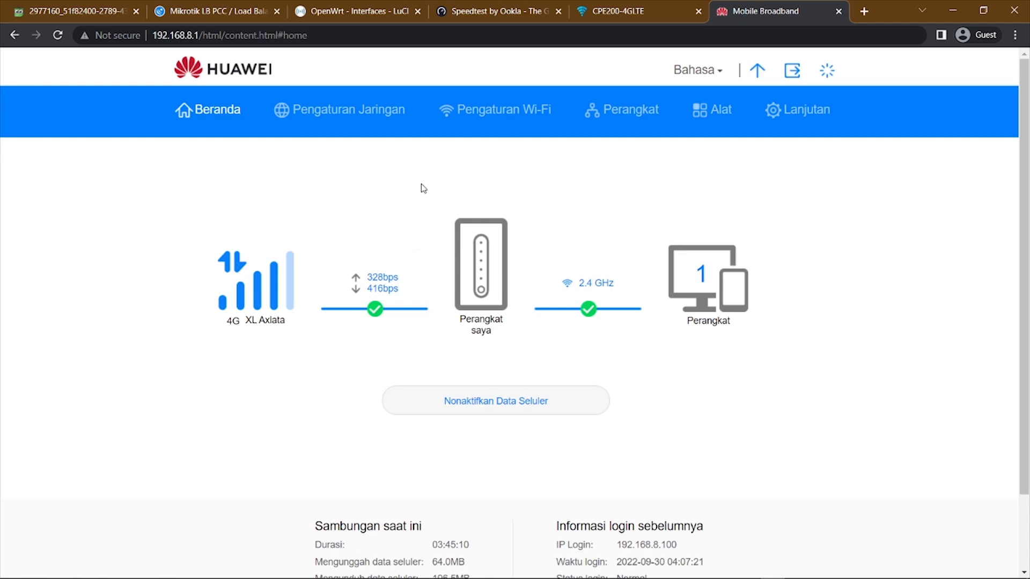
# Compare the mobile operator and connection status shown on the CPE200-4GLTE and Huawei modem home pages.
pyautogui.click(637, 9)
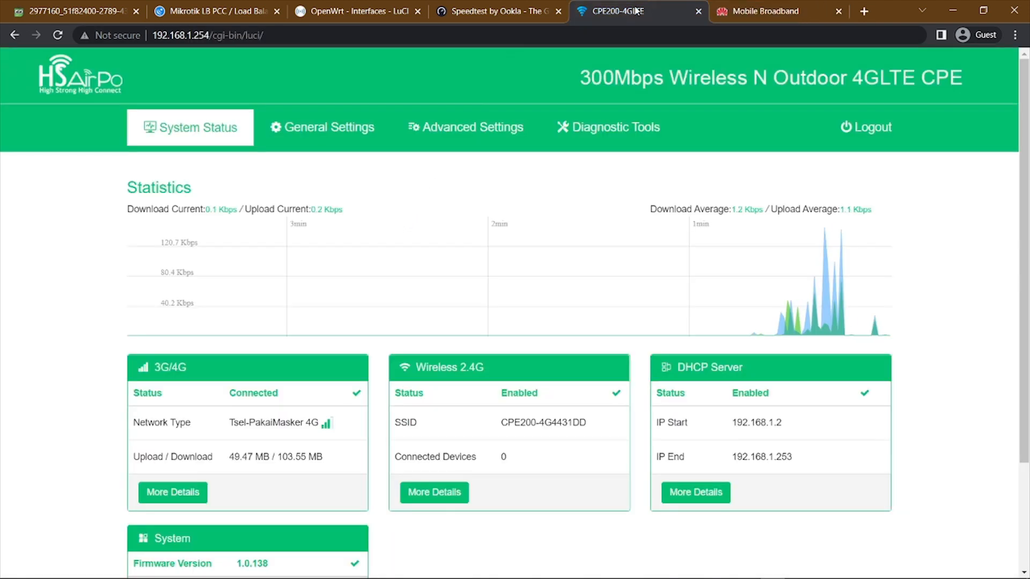
pyautogui.click(744, 10)
pyautogui.click(619, 10)
pyautogui.moveTo(772, 4)
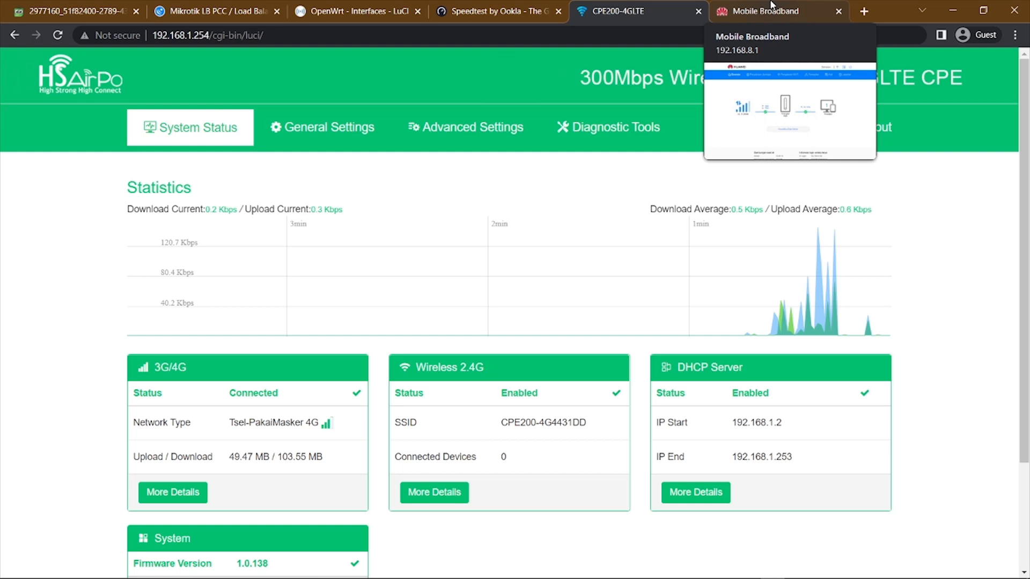
pyautogui.click(773, 5)
pyautogui.click(638, 12)
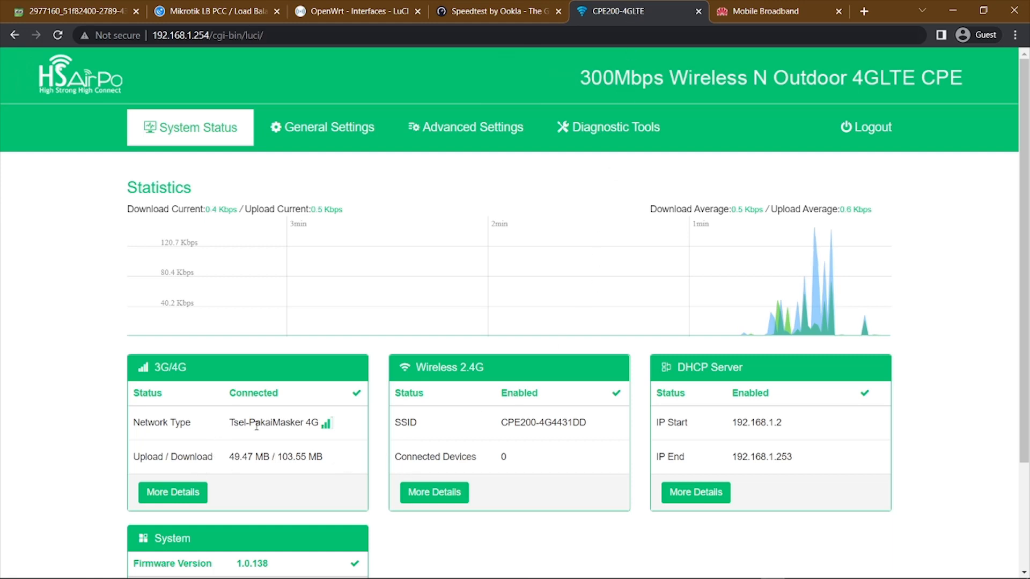
pyautogui.moveTo(230, 425); pyautogui.dragTo(306, 426)
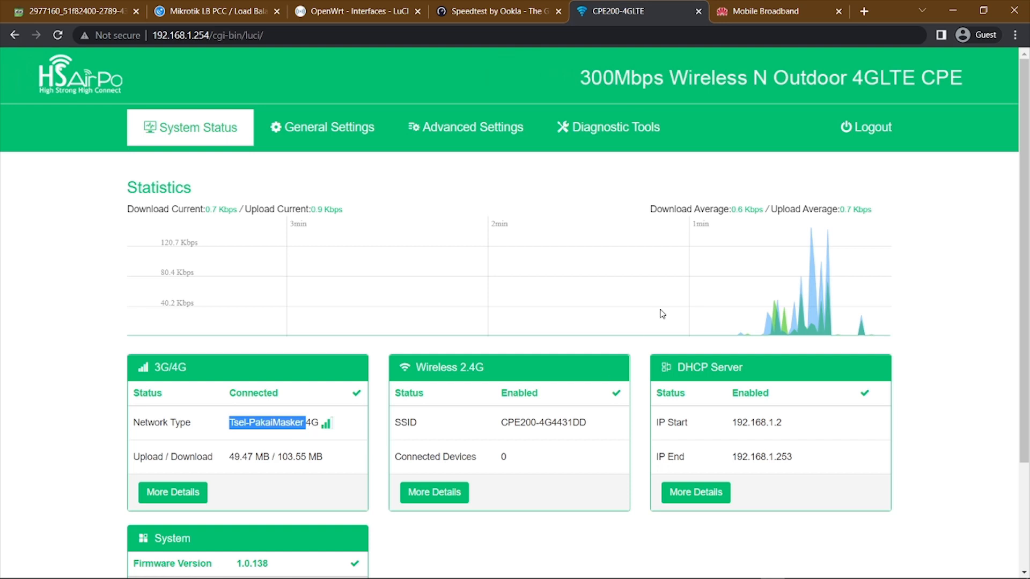
pyautogui.click(777, 5)
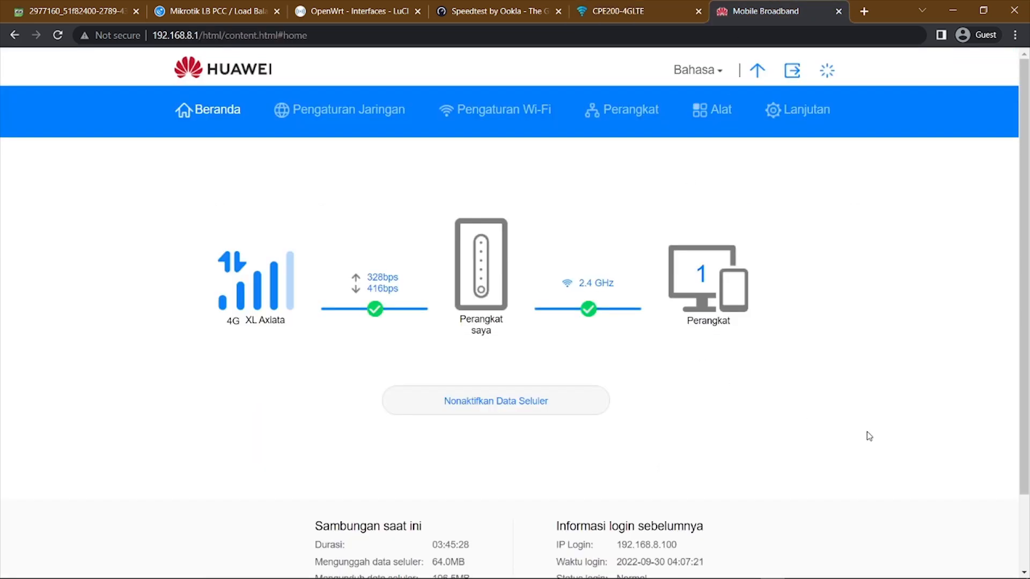
pyautogui.click(640, 8)
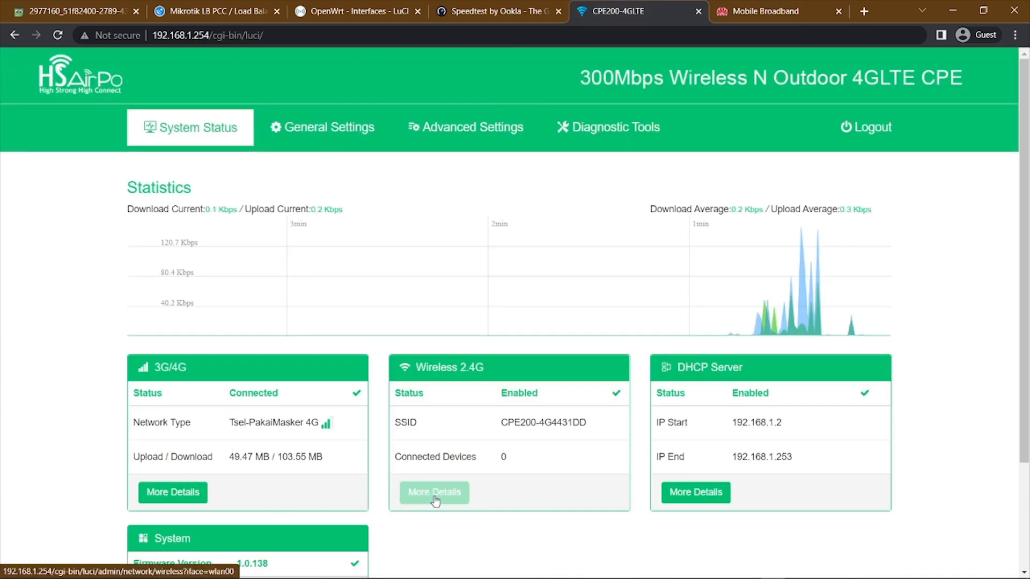
pyautogui.click(739, 14)
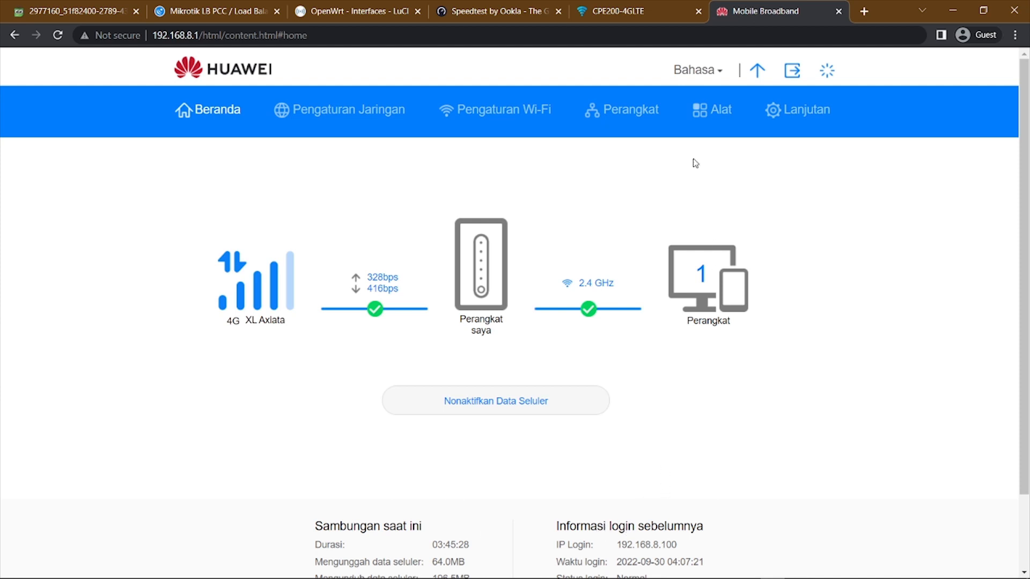
pyautogui.click(626, 4)
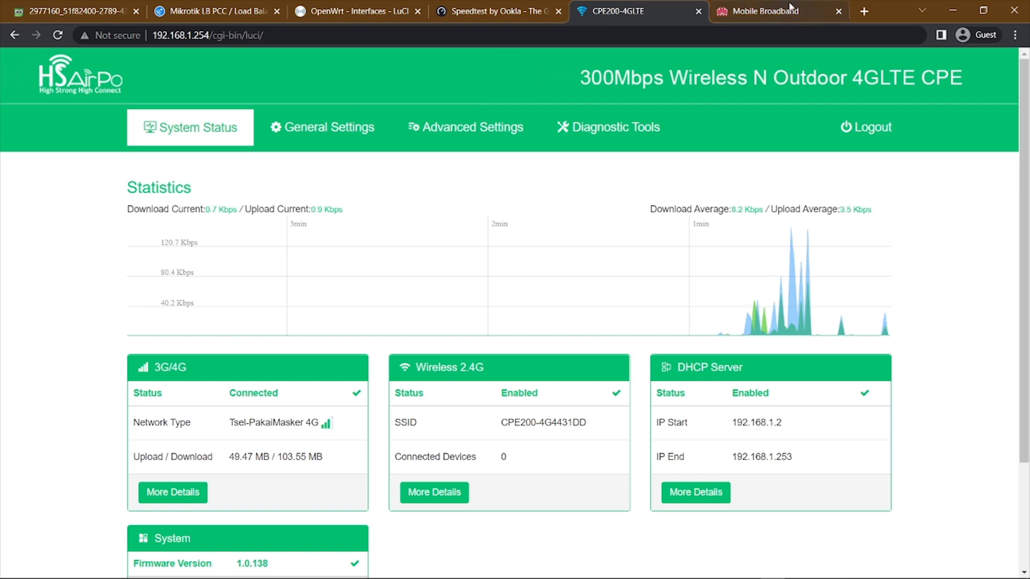
pyautogui.click(773, 12)
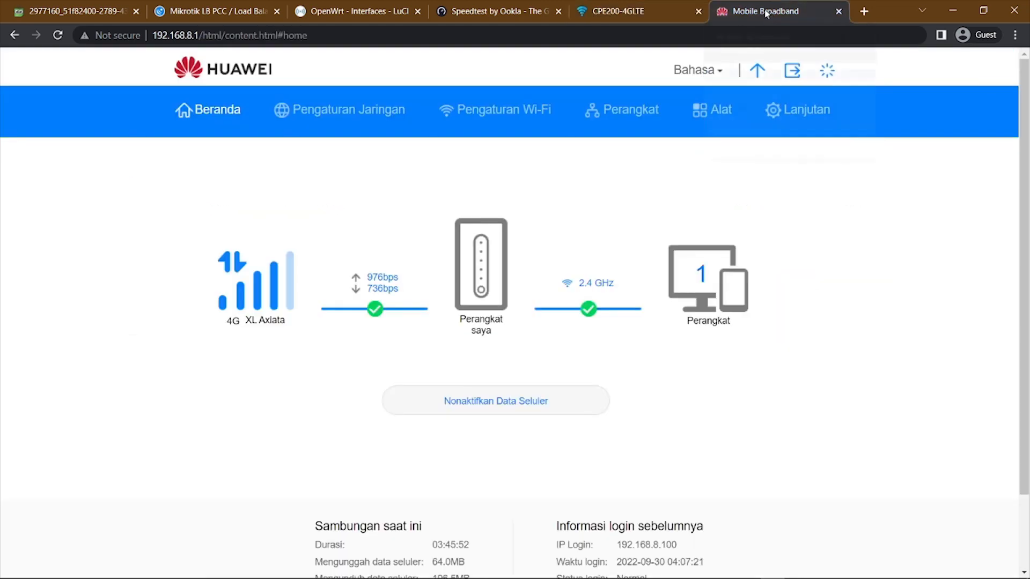
# Return to the OpenWrt interfaces page and set the LAN interface's IPv6 assignment length to disabled.
pyautogui.click(621, 22)
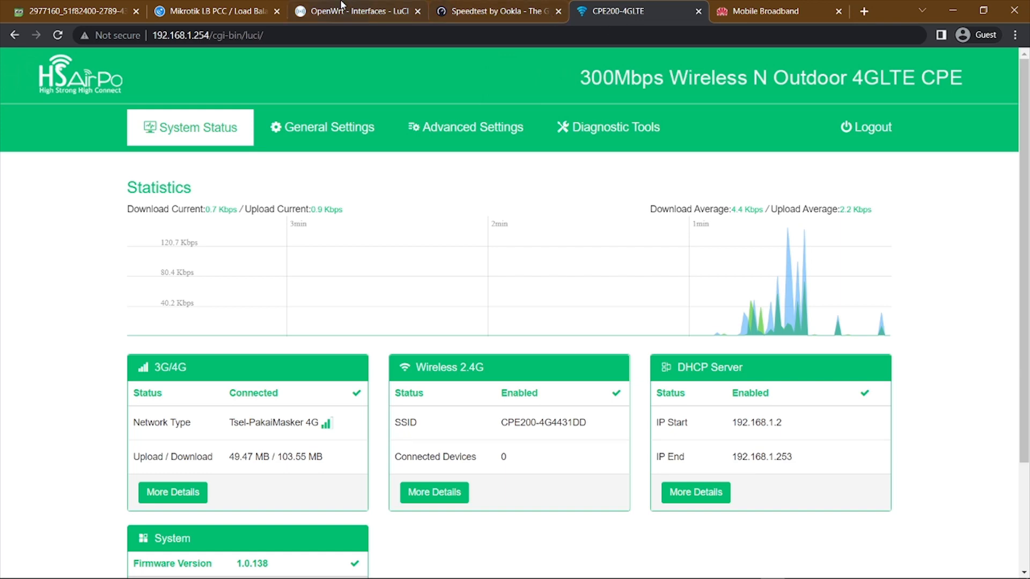
pyautogui.click(341, 6)
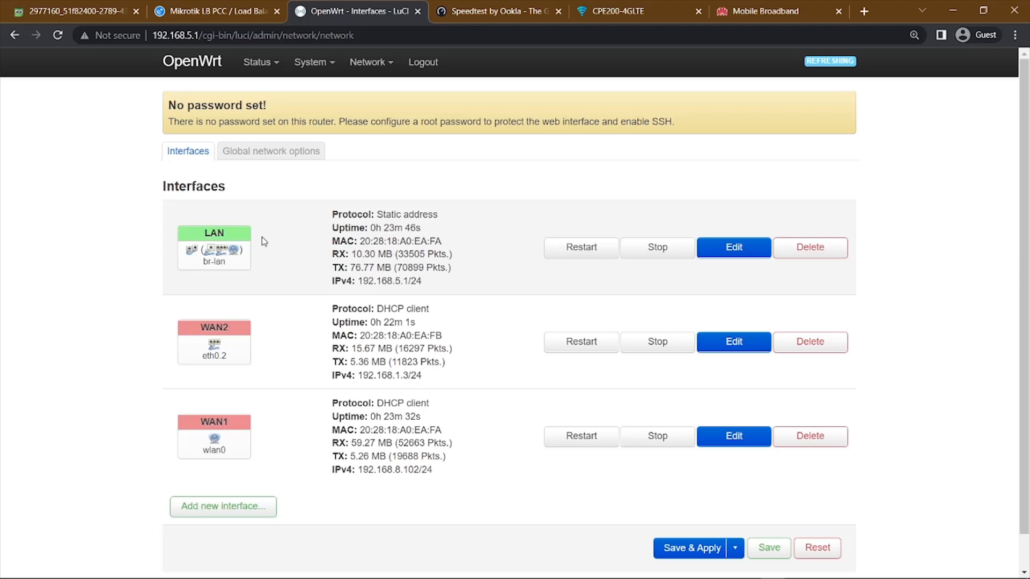
pyautogui.click(732, 247)
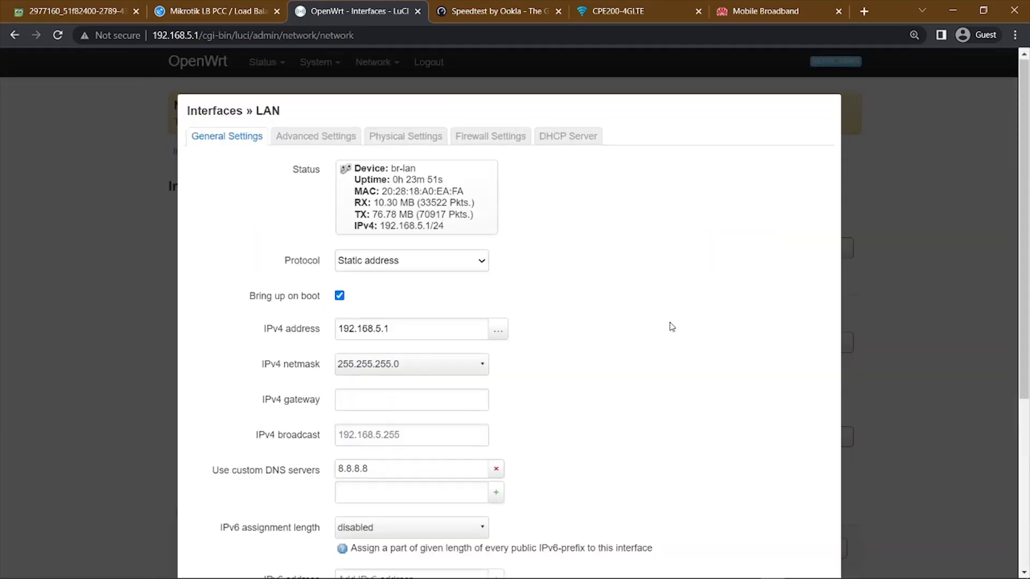
pyautogui.scroll(-5, 669, 327)
pyautogui.scroll(5, 595, 357)
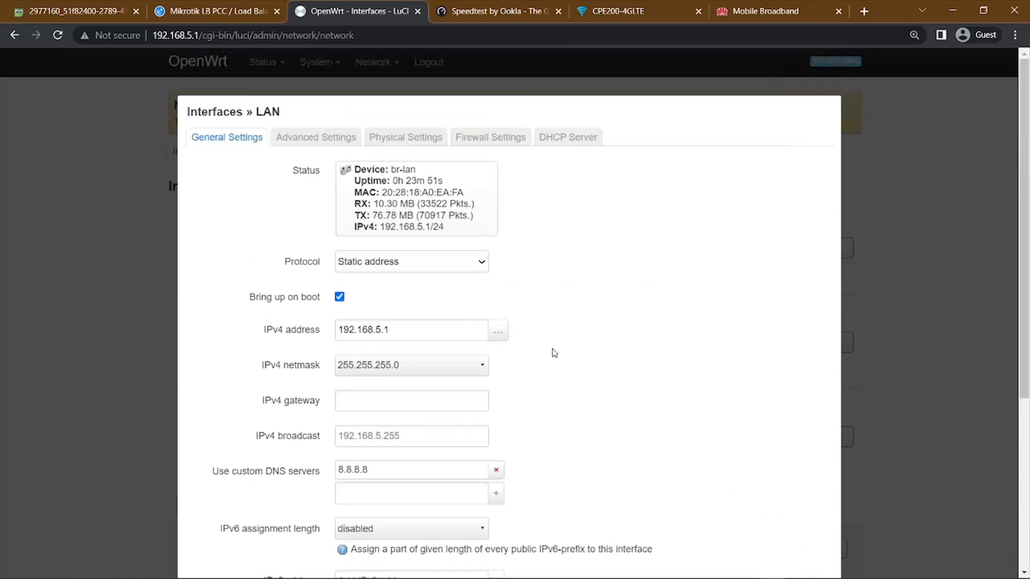
pyautogui.scroll(-4, 552, 352)
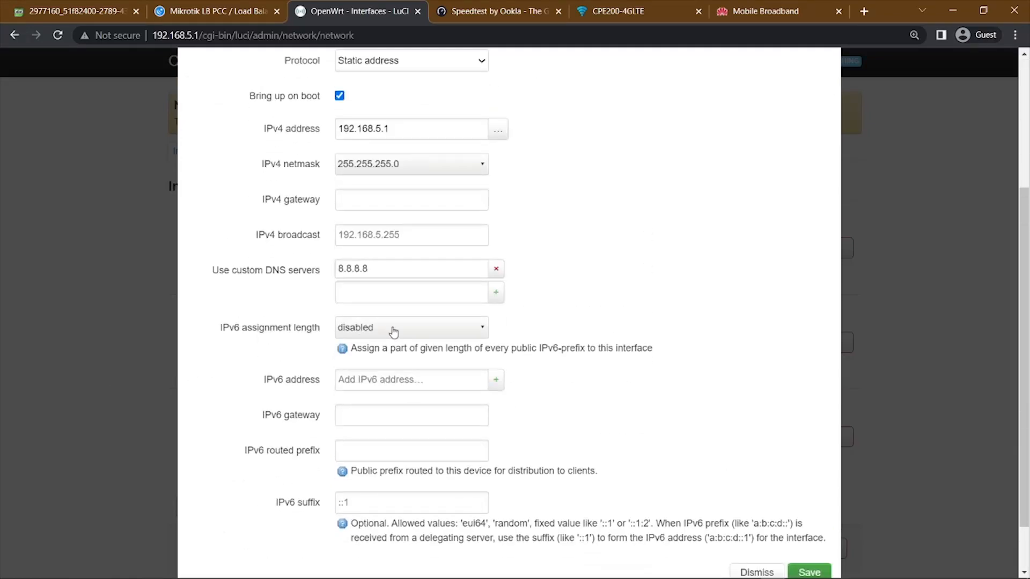
pyautogui.click(459, 330)
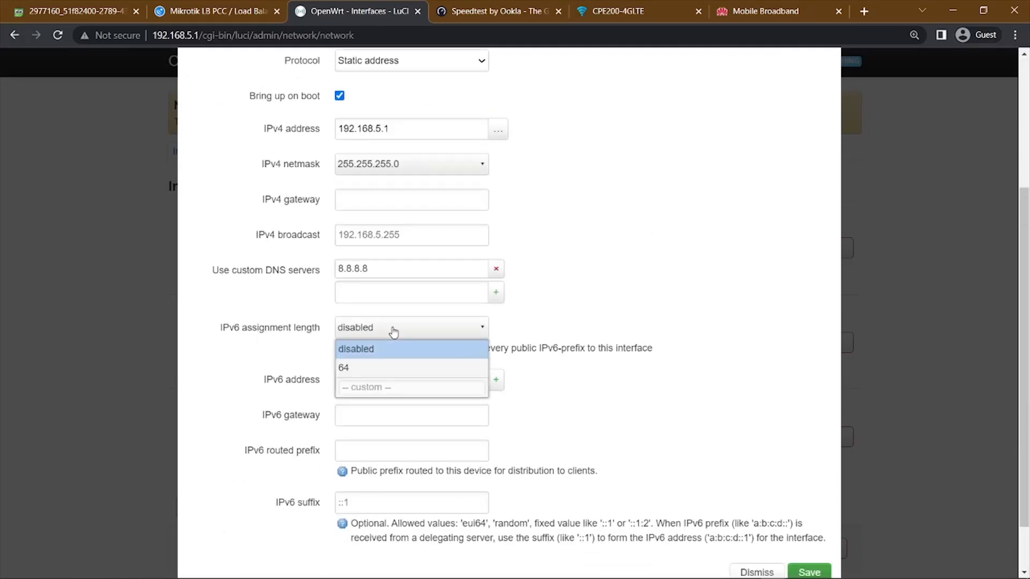
pyautogui.click(369, 351)
pyautogui.scroll(4, 612, 342)
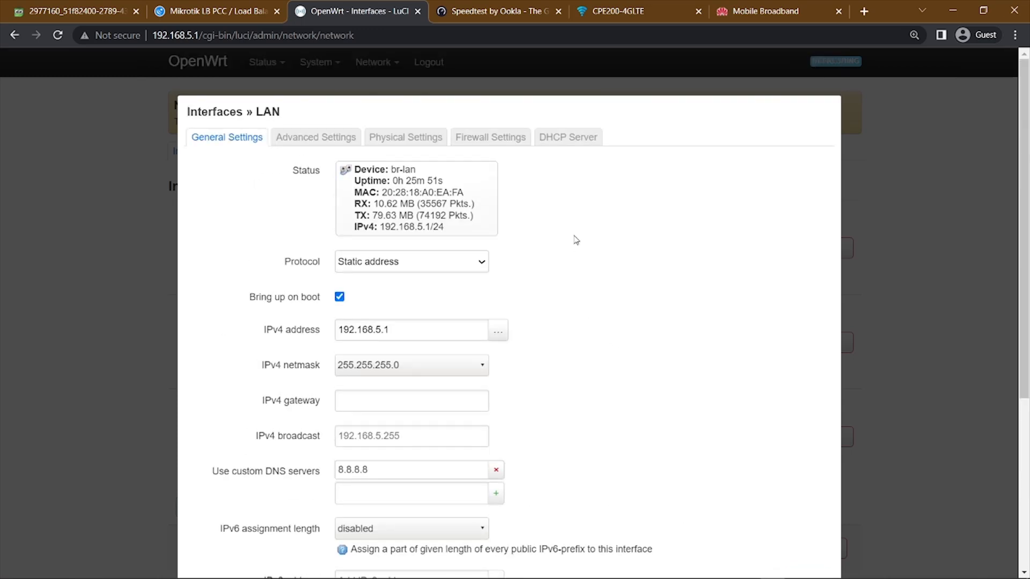
# Check the IPv6 settings of the LAN interface's DHCP server and save the interface.
pyautogui.click(567, 140)
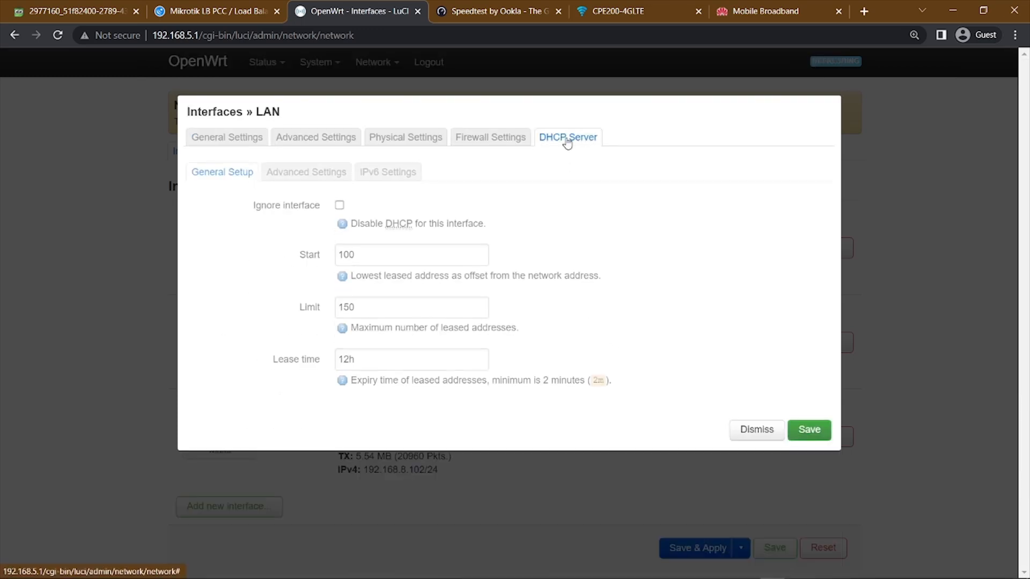
pyautogui.click(375, 175)
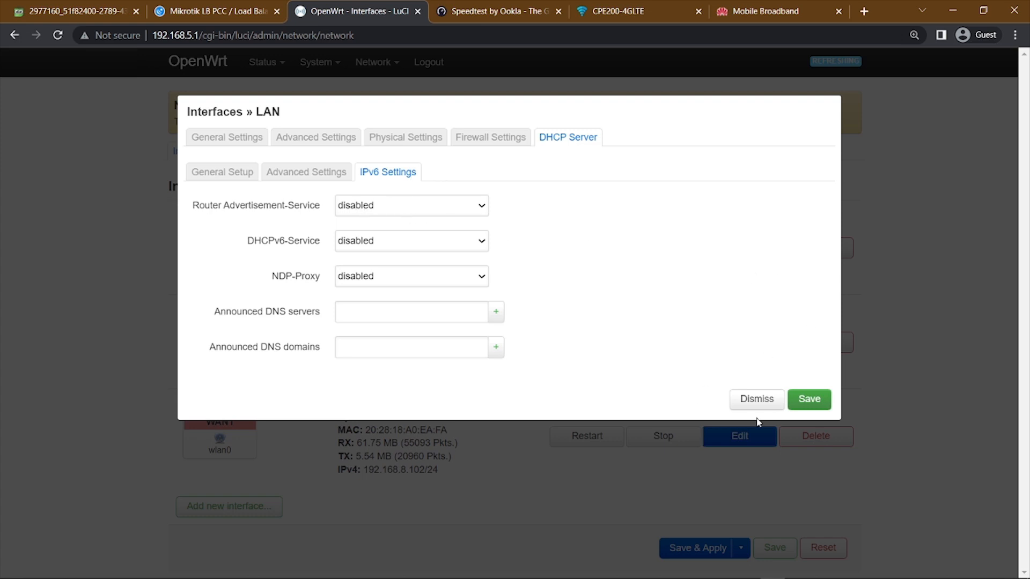
pyautogui.click(813, 397)
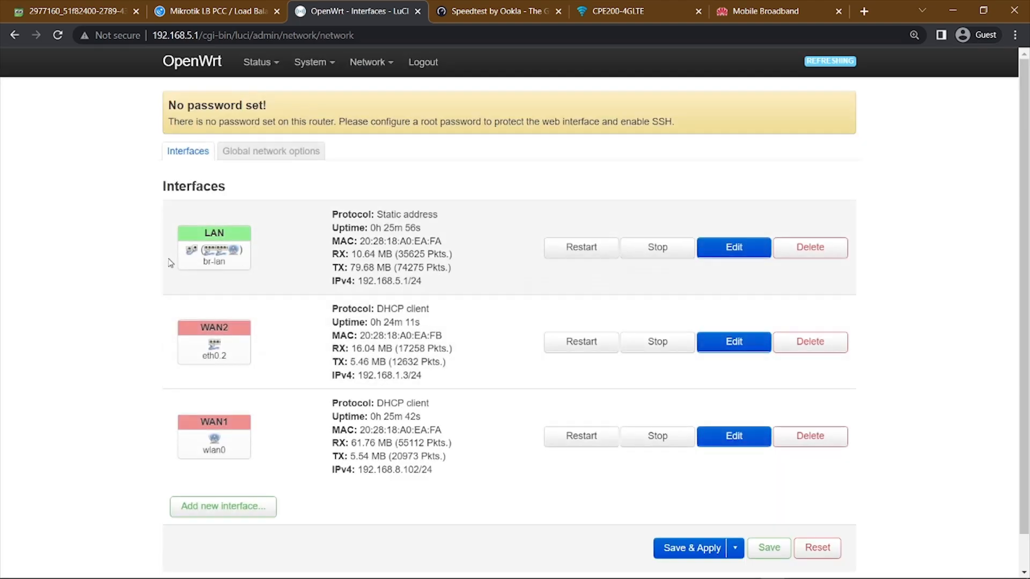
# Keep WAN1's gateway metric at 10 in its advanced settings and save the interface.
pyautogui.click(735, 437)
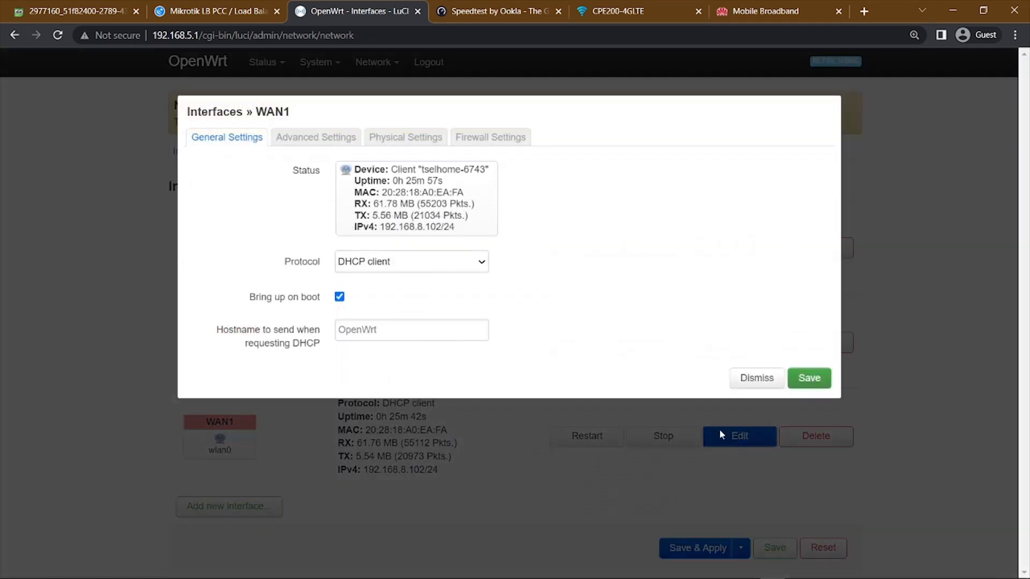
pyautogui.click(332, 139)
pyautogui.scroll(-1, 504, 297)
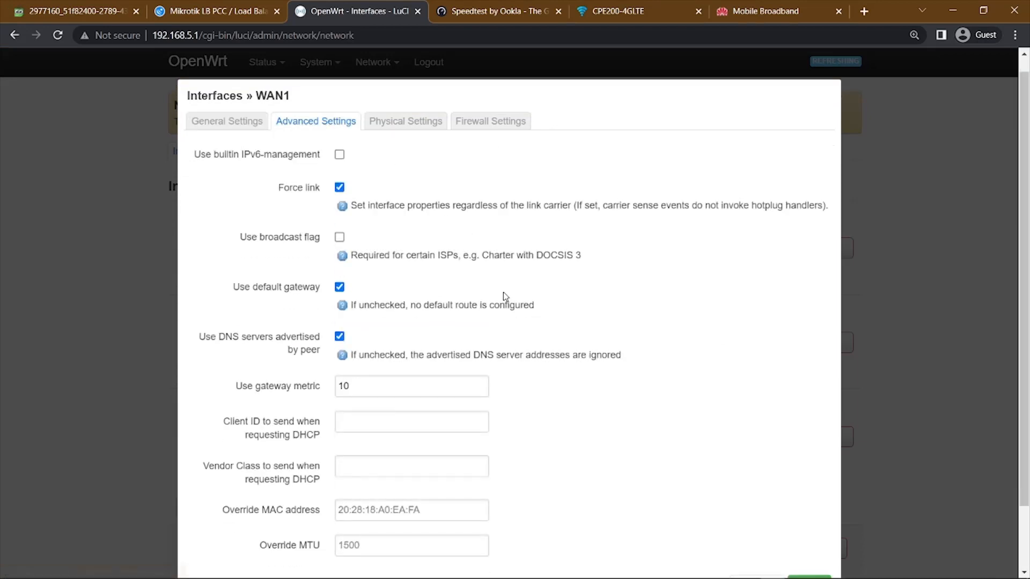
pyautogui.scroll(-1, 504, 296)
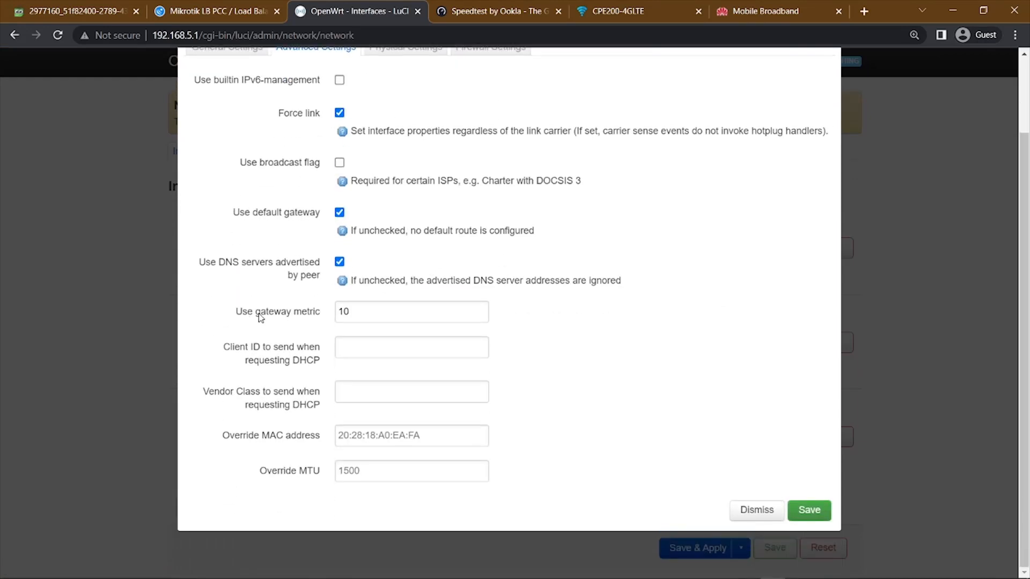
pyautogui.moveTo(260, 318); pyautogui.dragTo(328, 317)
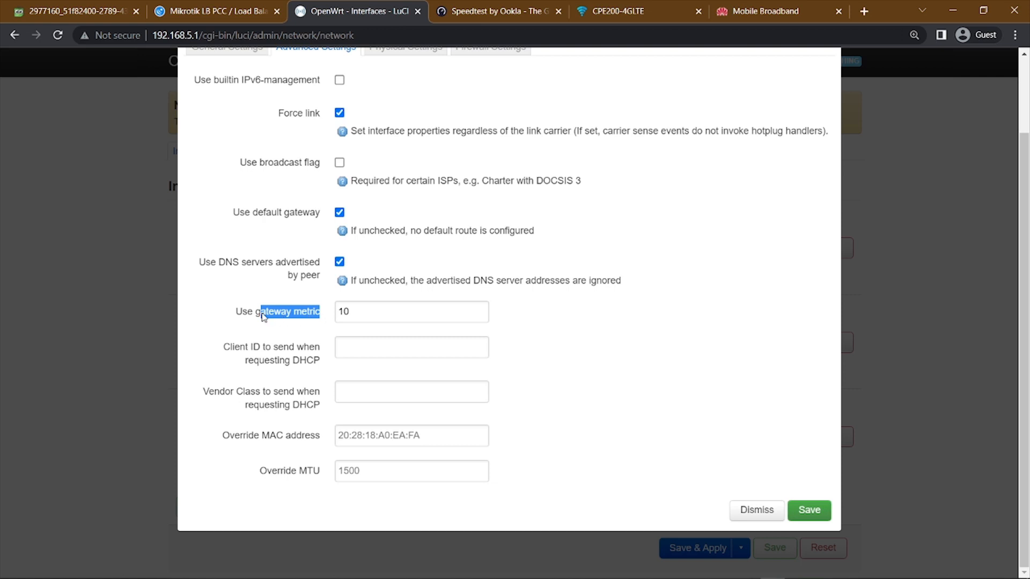
pyautogui.click(377, 312)
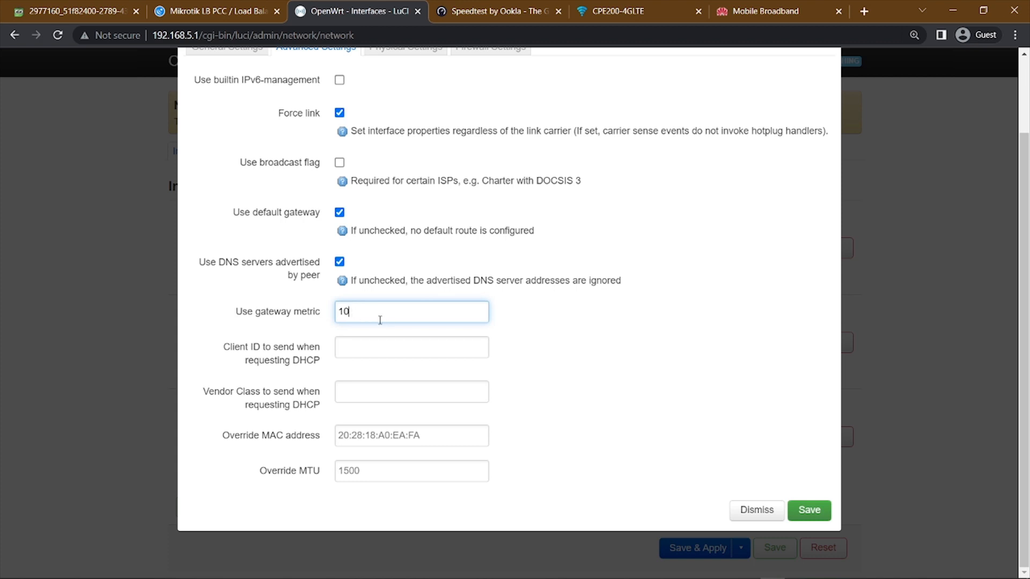
pyautogui.doubleClick(345, 319)
pyautogui.click(816, 513)
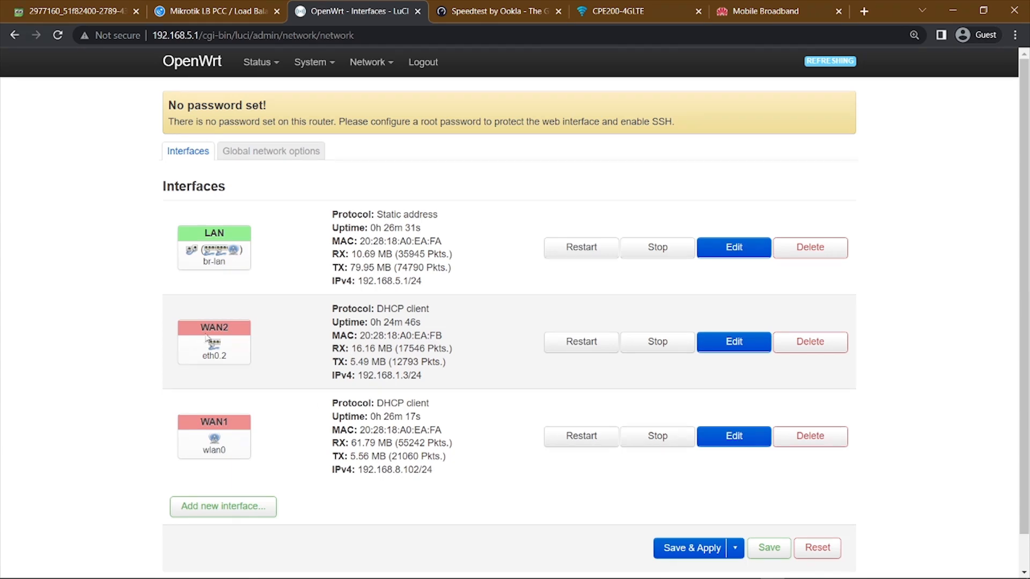
# Open WAN2's advanced settings and examine its gateway metric.
pyautogui.click(737, 347)
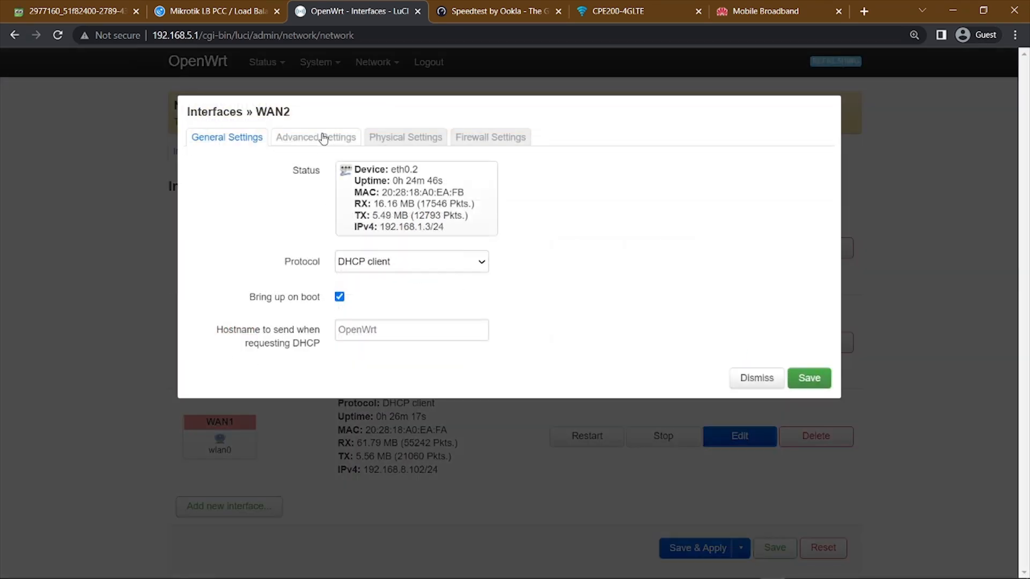
pyautogui.click(322, 138)
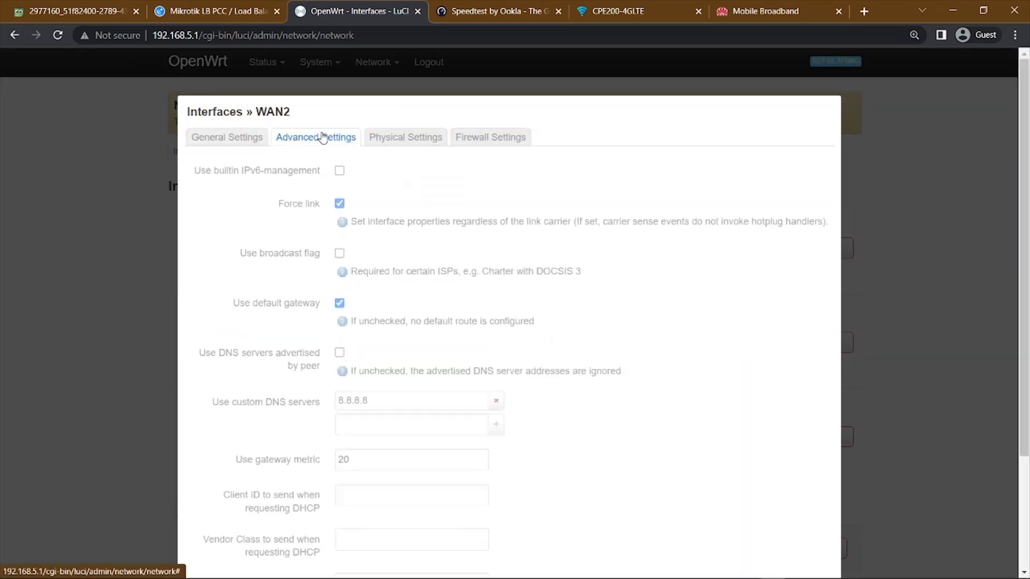
pyautogui.scroll(-1, 290, 423)
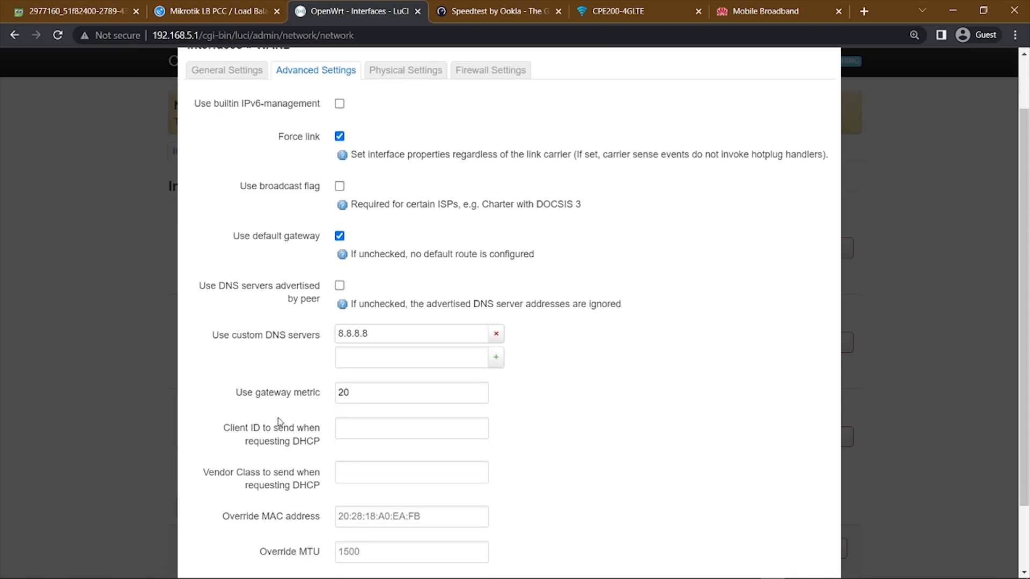
pyautogui.moveTo(256, 396); pyautogui.dragTo(324, 399)
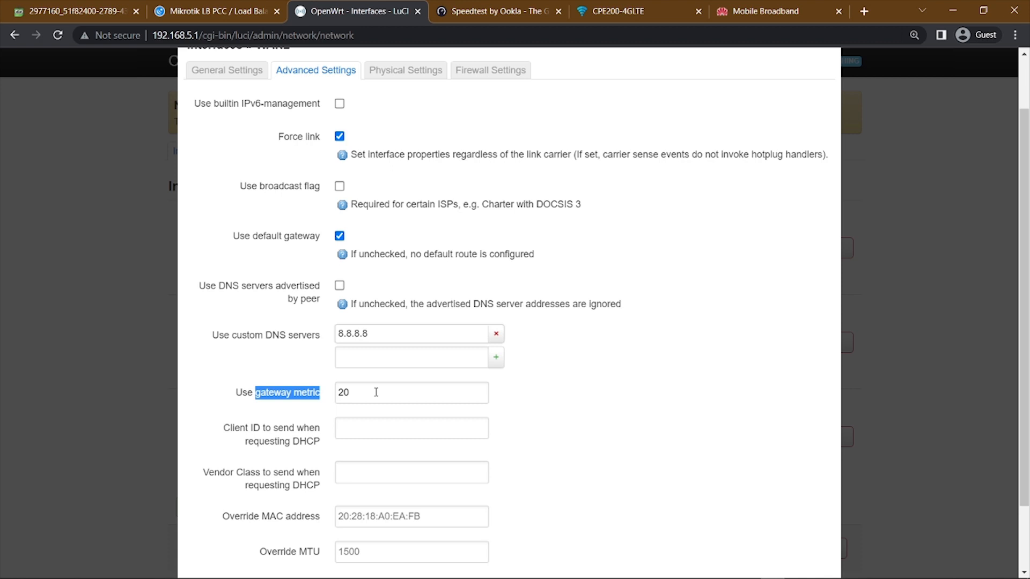
pyautogui.scroll(-1, 376, 392)
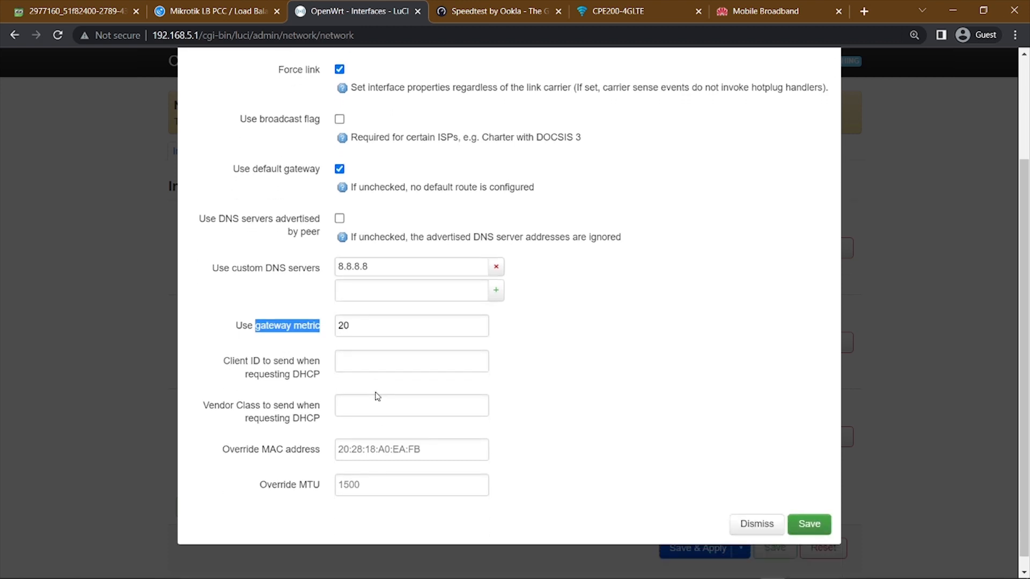
# Switch WAN2 from custom DNS server 8.8.8.8 to the DNS servers advertised by peer, and save and apply the changes.
pyautogui.click(498, 269)
pyautogui.click(339, 218)
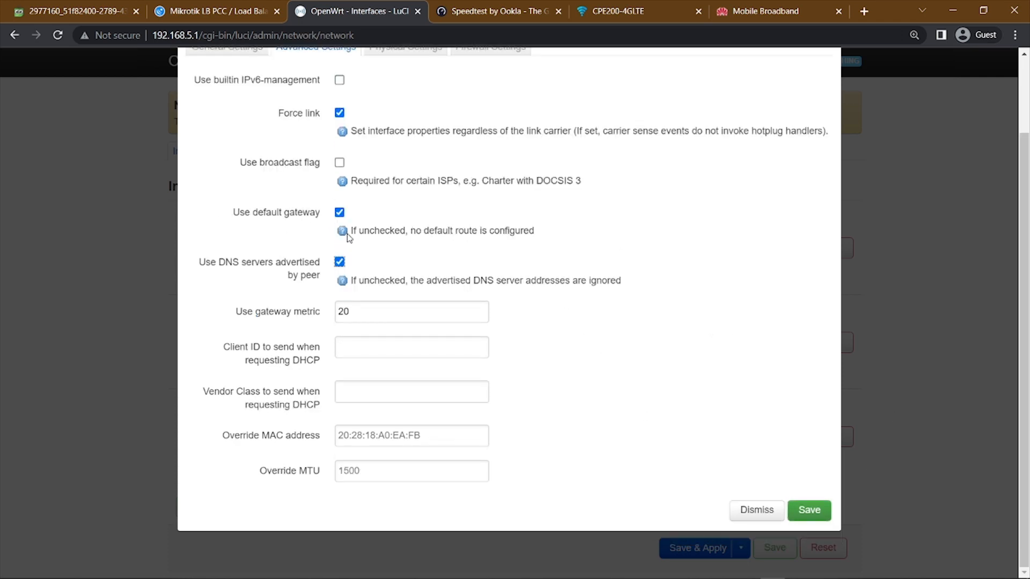
pyautogui.click(807, 520)
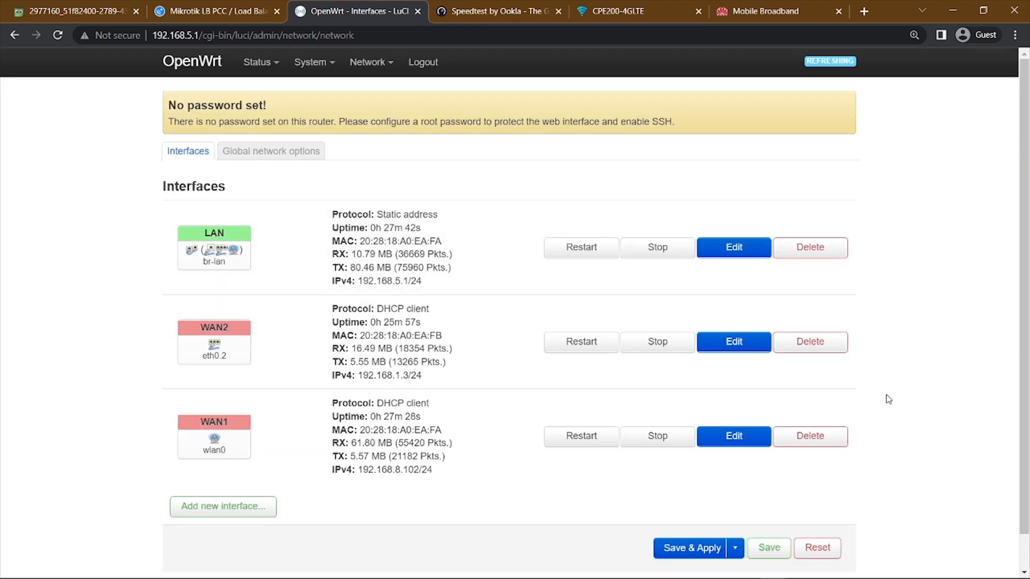
pyautogui.scroll(-1, 869, 408)
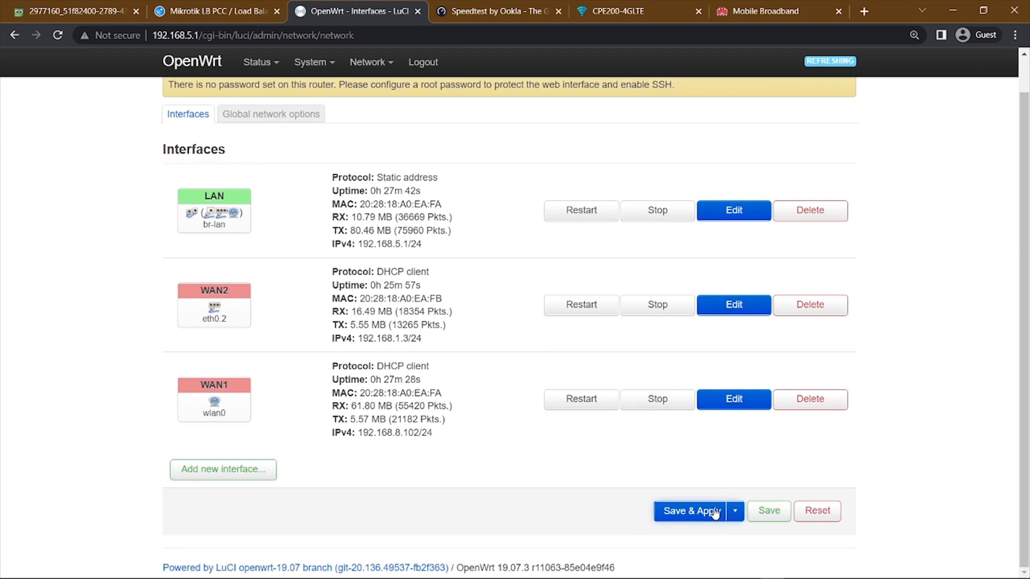
pyautogui.click(716, 512)
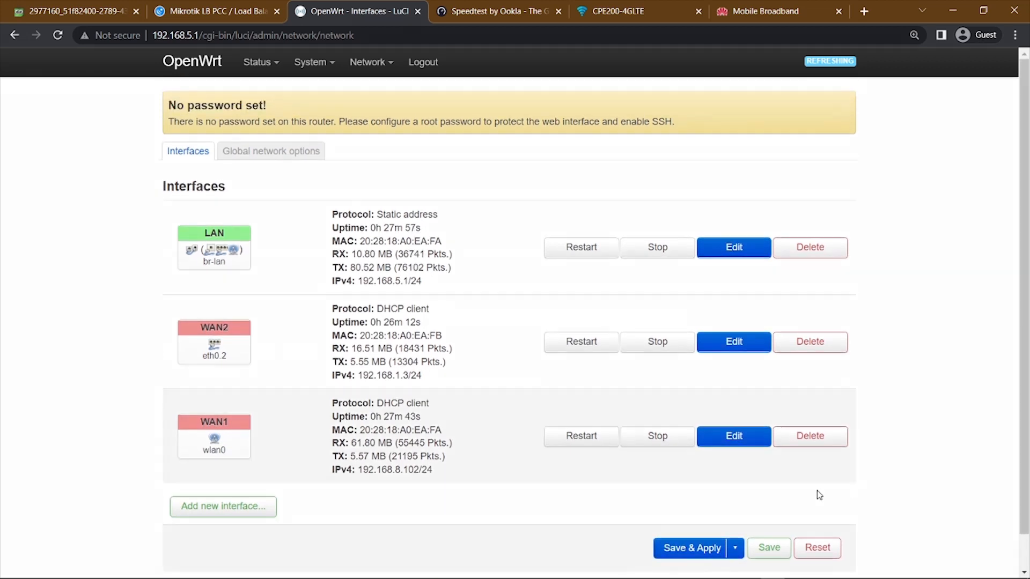
# Open the router's Load Balancing configuration to view the MWAN interfaces.
pyautogui.moveTo(359, 61)
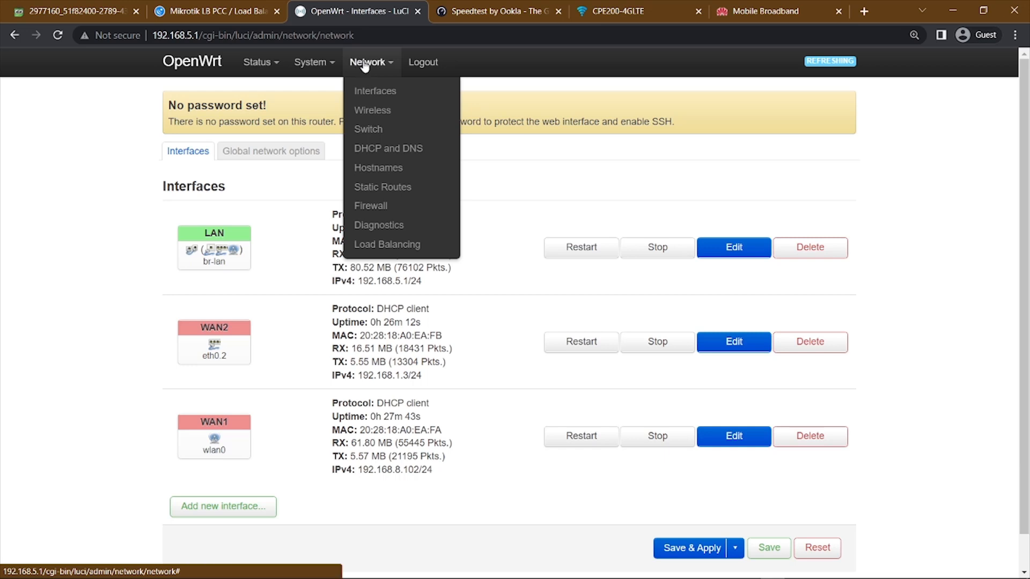
pyautogui.click(362, 62)
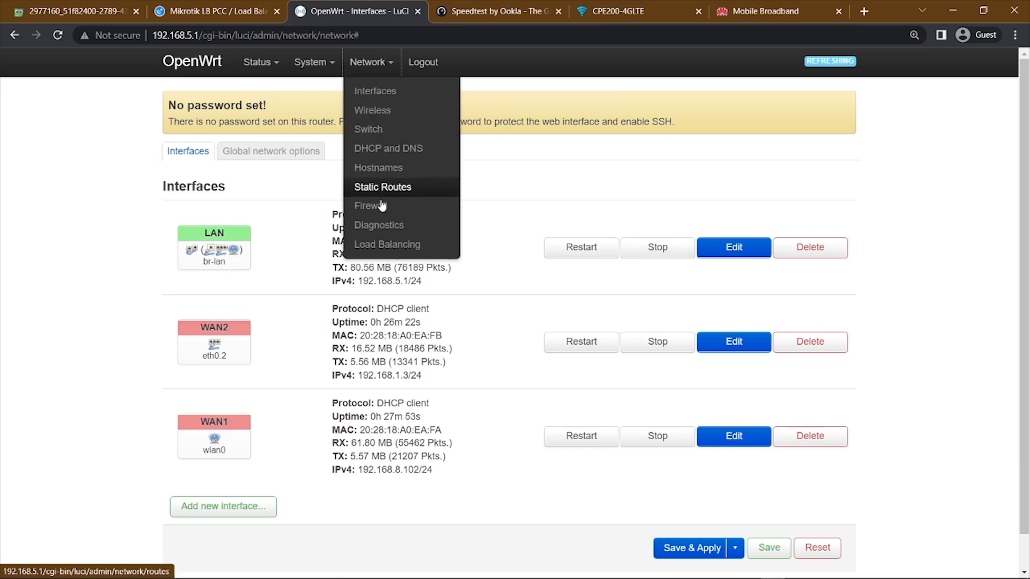
pyautogui.click(385, 245)
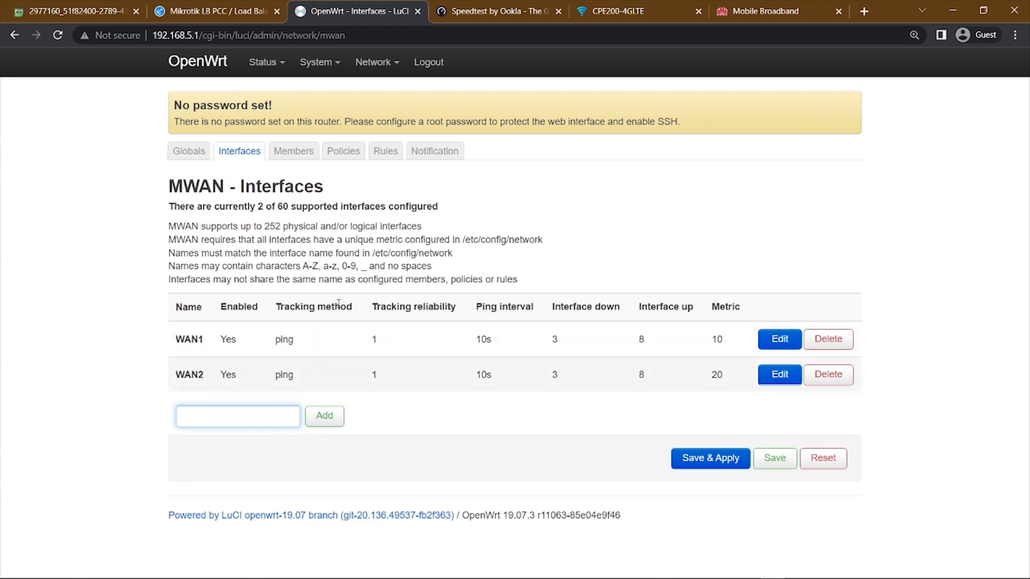
# Open the router's network interfaces page in a separate browser tab and close the Speedtest tab.
pyautogui.moveTo(375, 63)
pyautogui.rightClick(379, 95)
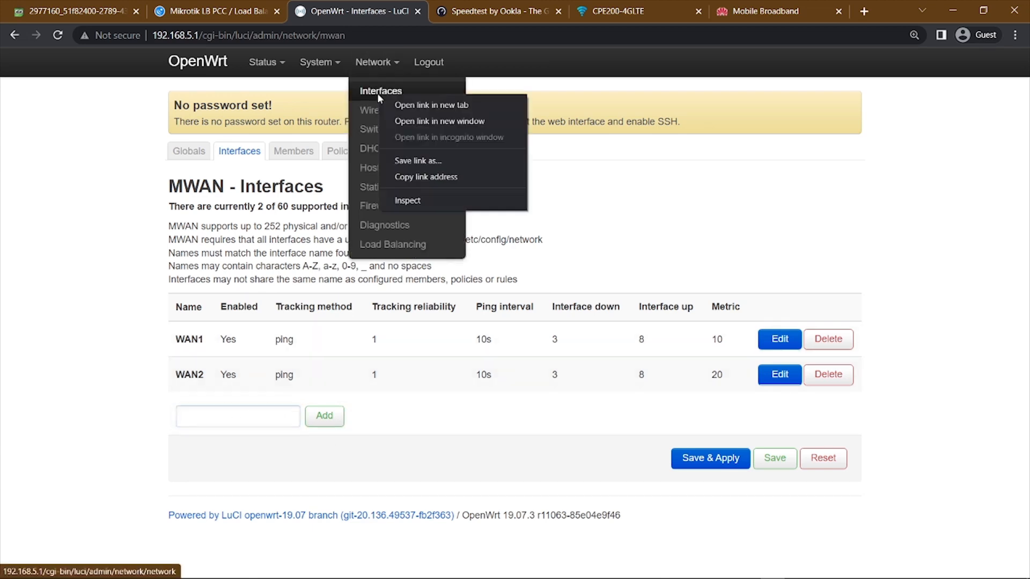
pyautogui.click(410, 101)
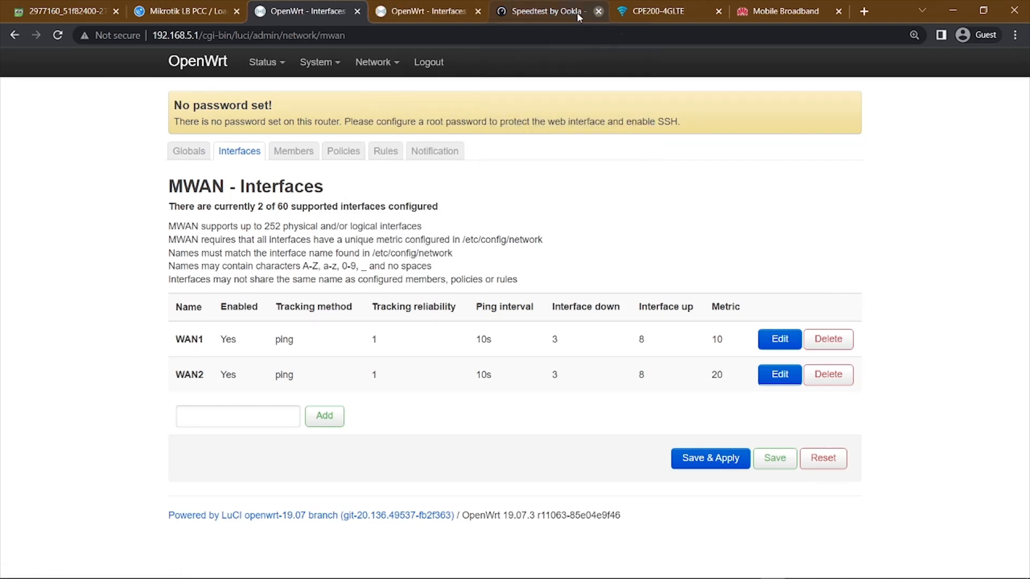
pyautogui.click(598, 11)
pyautogui.click(429, 10)
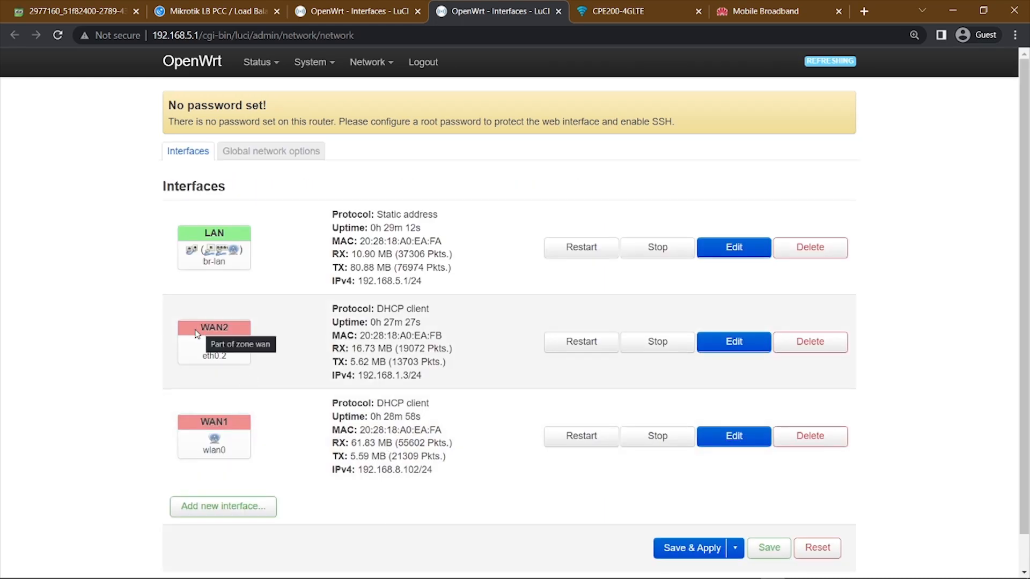
# Compare the WAN1 and WAN2 names on the network interfaces page with the entries on the MWAN interfaces page.
pyautogui.hotkey('ctrl', 'shift', 'Tab')
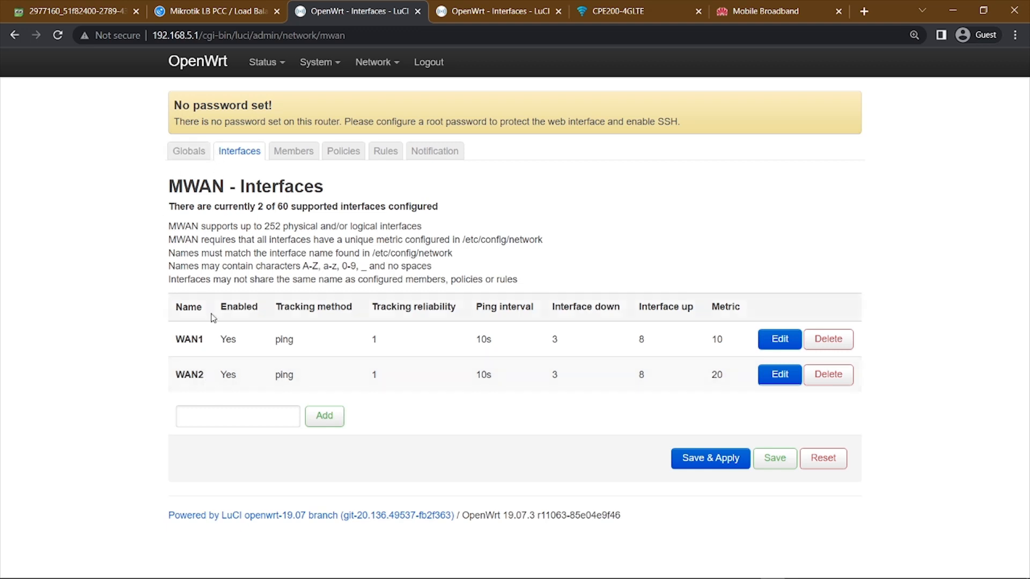
pyautogui.click(483, 9)
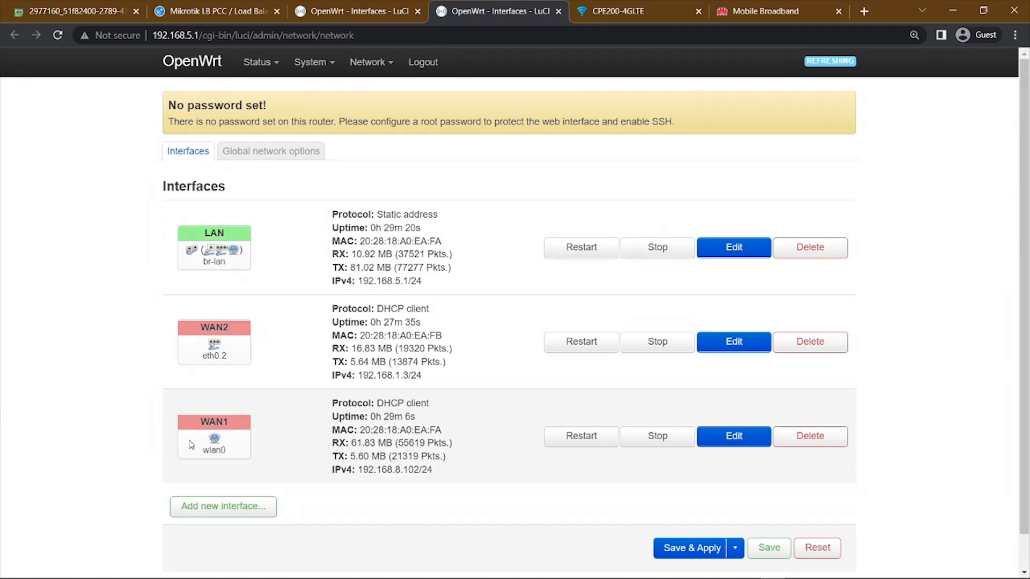
pyautogui.moveTo(376, 64)
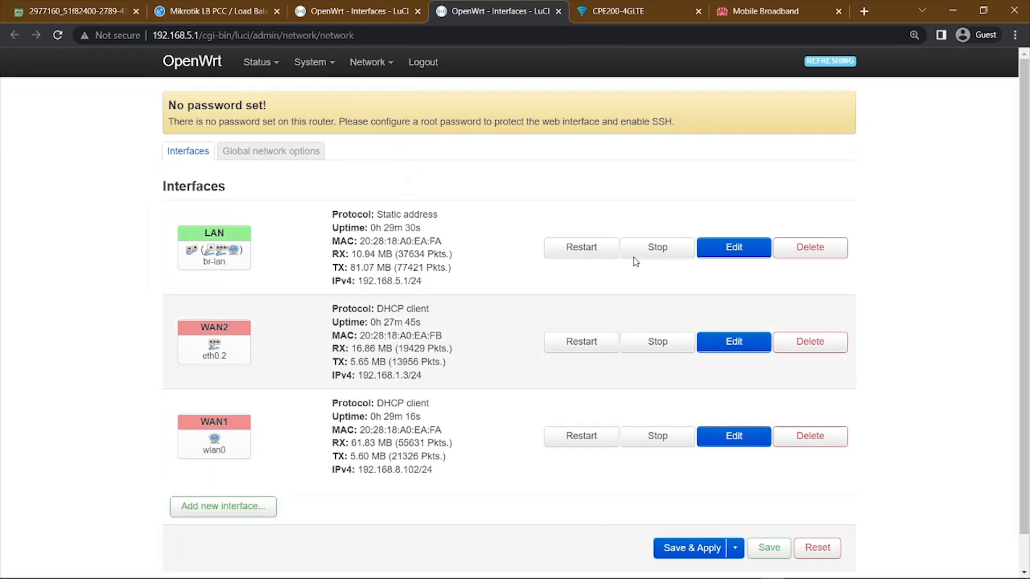
pyautogui.click(382, 10)
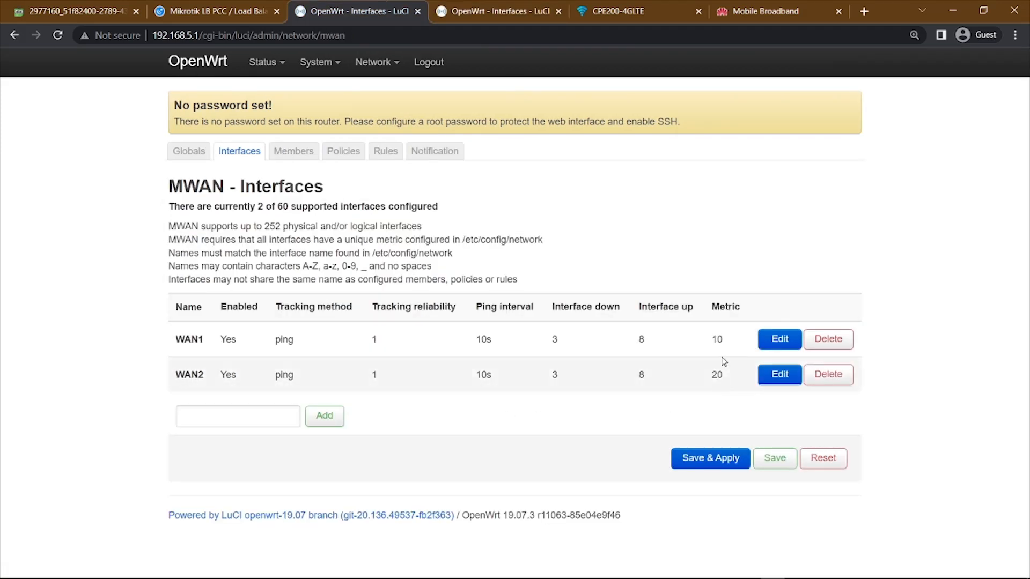
# Open WAN1's MWAN interface configuration and check its enabled option and tracking address alongside the Huawei modem and network interfaces pages.
pyautogui.click(779, 339)
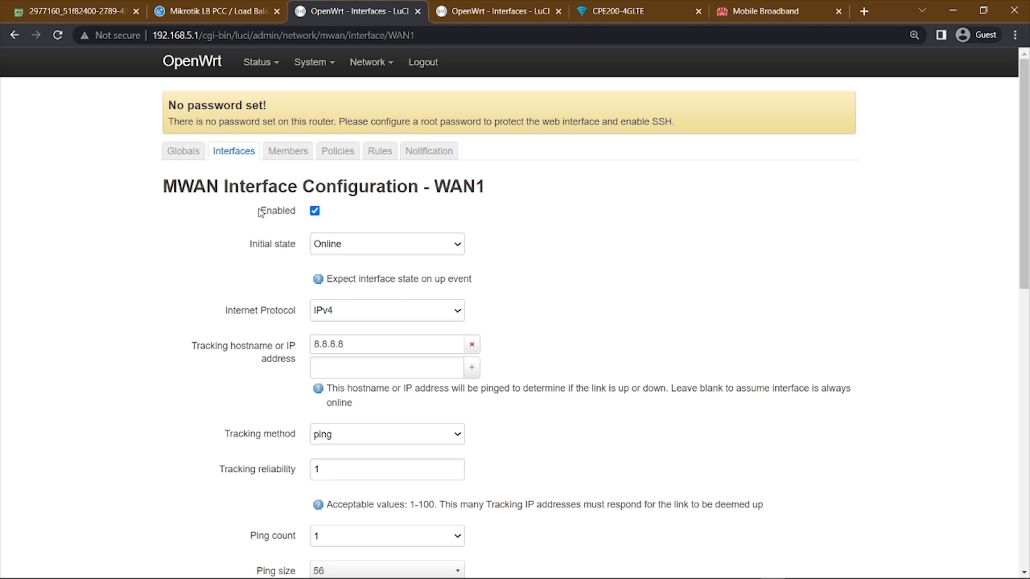
pyautogui.moveTo(259, 213); pyautogui.dragTo(303, 217)
pyautogui.scroll(-1, 371, 221)
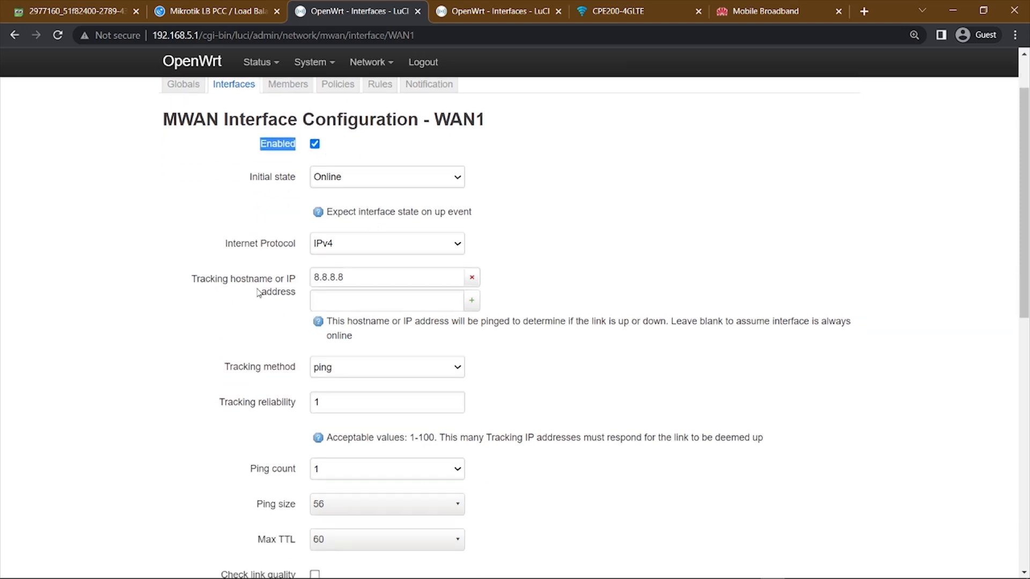
pyautogui.click(544, 276)
pyautogui.click(748, 8)
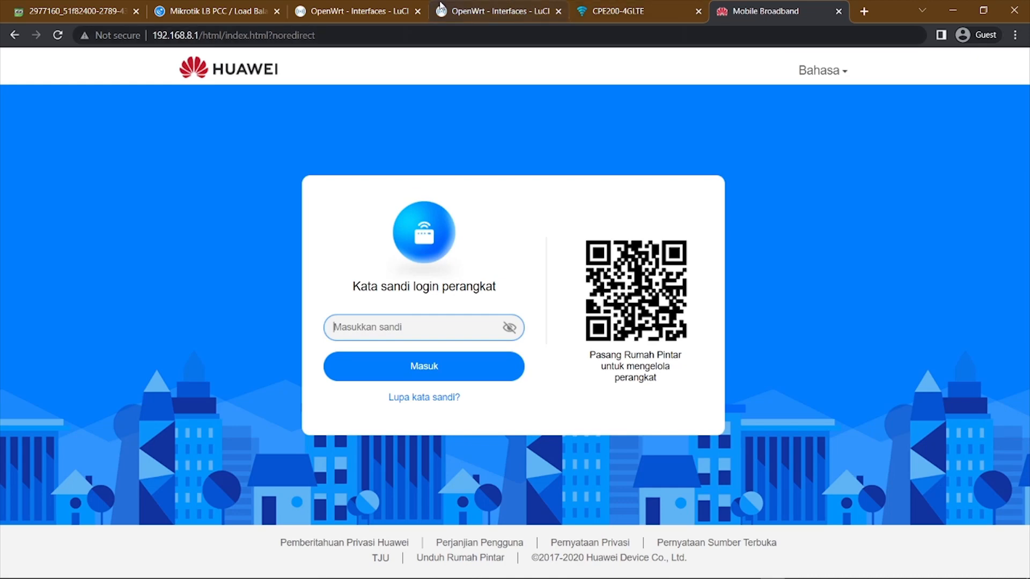
pyautogui.click(441, 8)
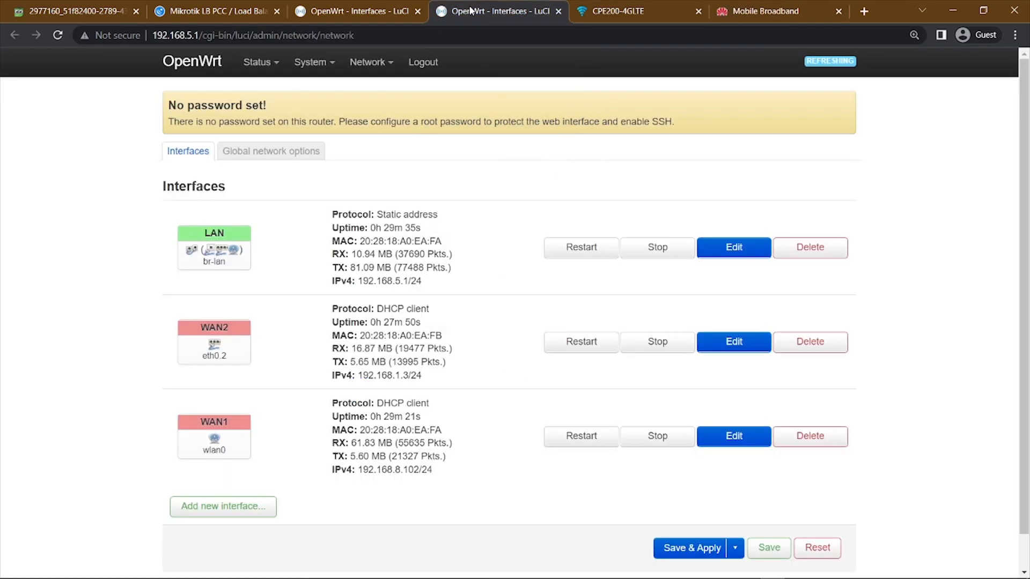
pyautogui.click(341, 8)
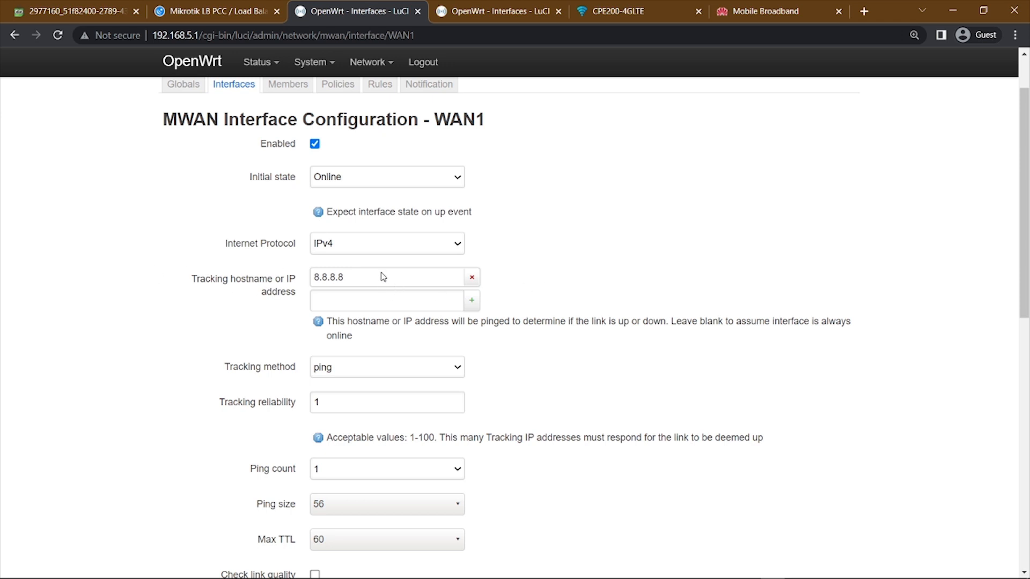
# Review WAN1's MWAN tracking, ping, failure, recovery, interface up/down and conntrack flush settings through to its metric.
pyautogui.scroll(-2, 383, 277)
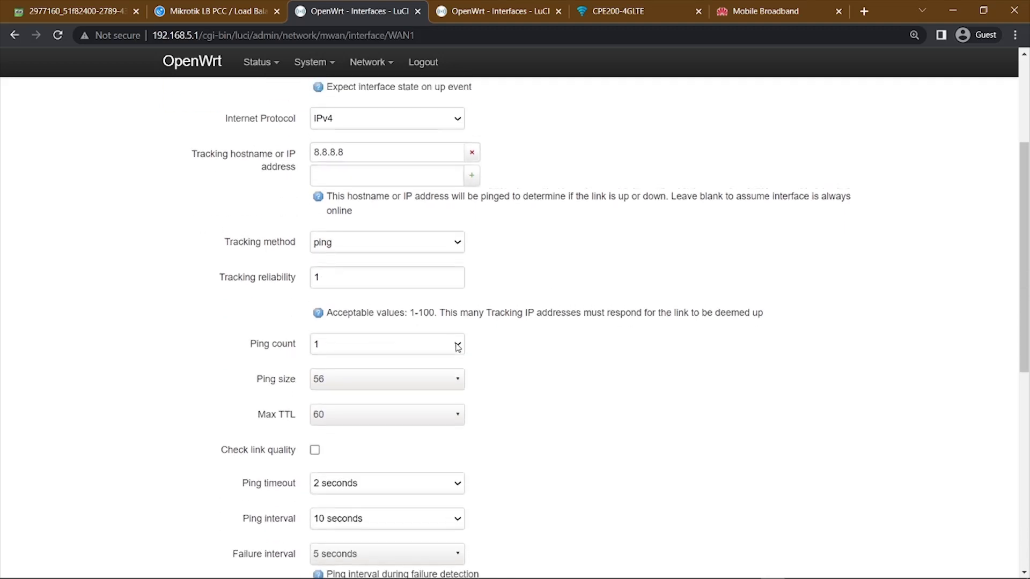
pyautogui.scroll(3, 409, 288)
pyautogui.scroll(-2, 497, 310)
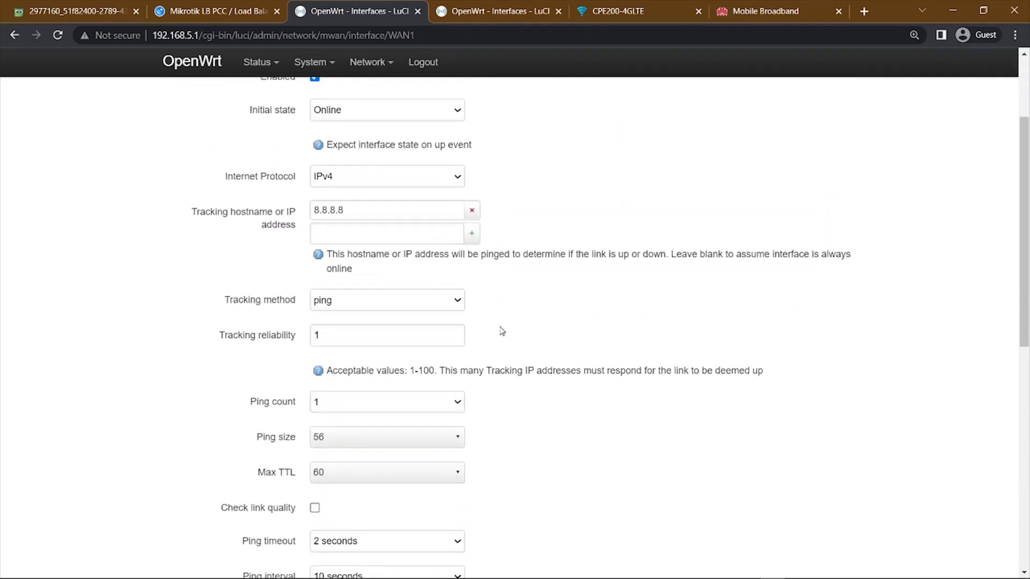
pyautogui.scroll(-1, 467, 241)
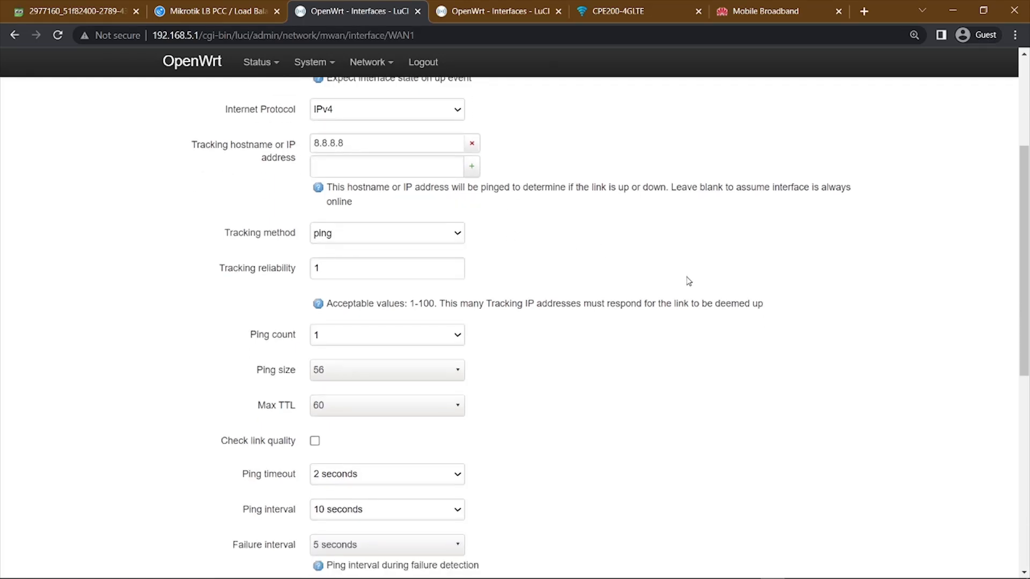
pyautogui.scroll(-2, 689, 280)
pyautogui.scroll(-1, 669, 289)
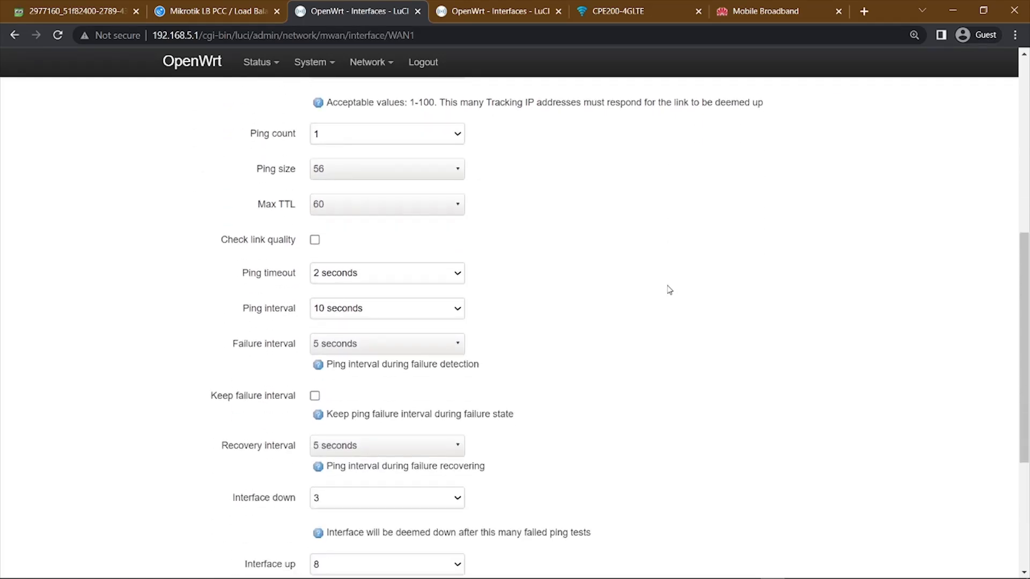
pyautogui.scroll(-2, 669, 289)
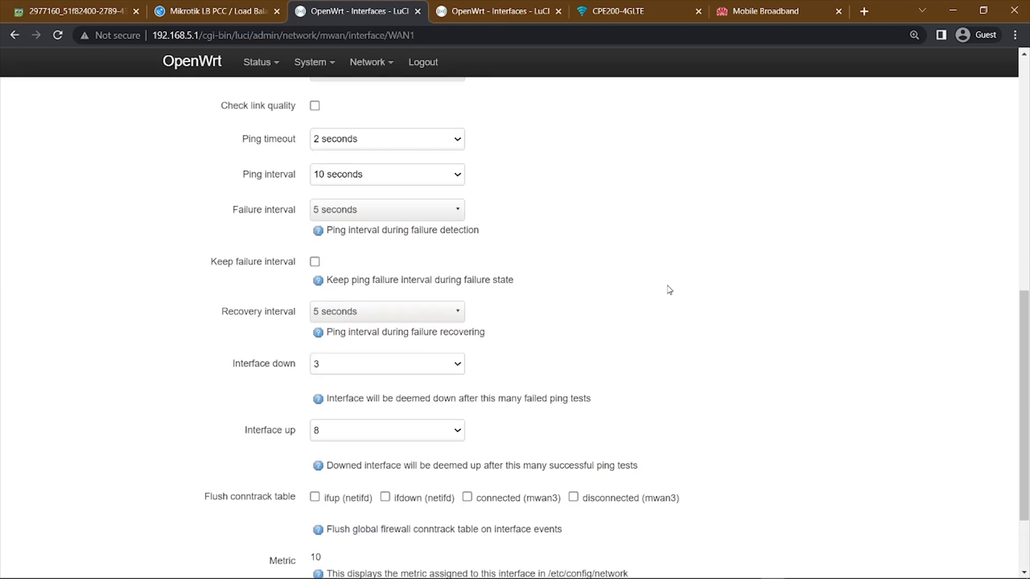
pyautogui.scroll(-1, 669, 289)
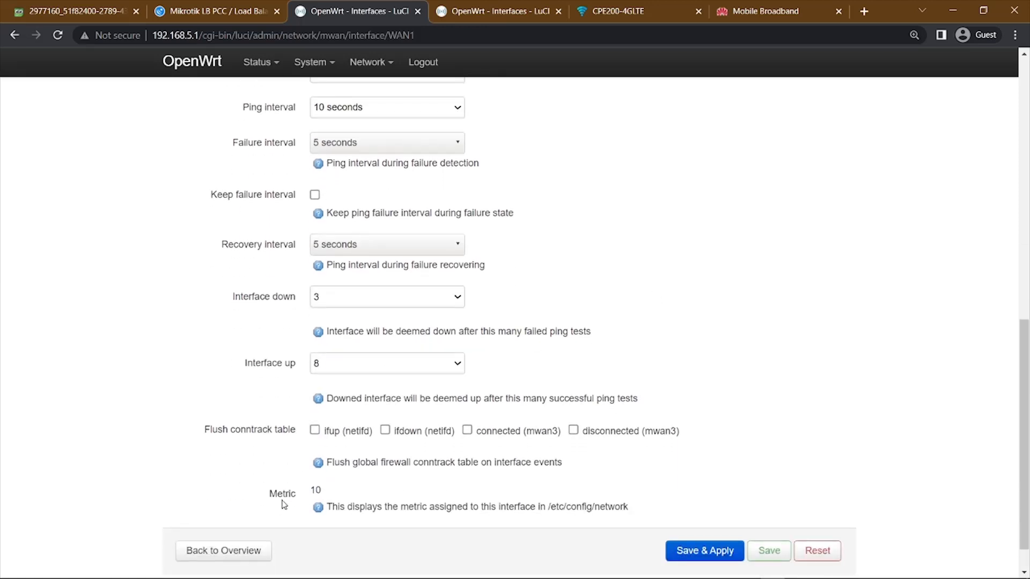
# Compare WAN1's MWAN metric with the gateway metric in the advanced settings of the WAN1 network interface.
pyautogui.moveTo(268, 501); pyautogui.dragTo(296, 498)
pyautogui.click(496, 14)
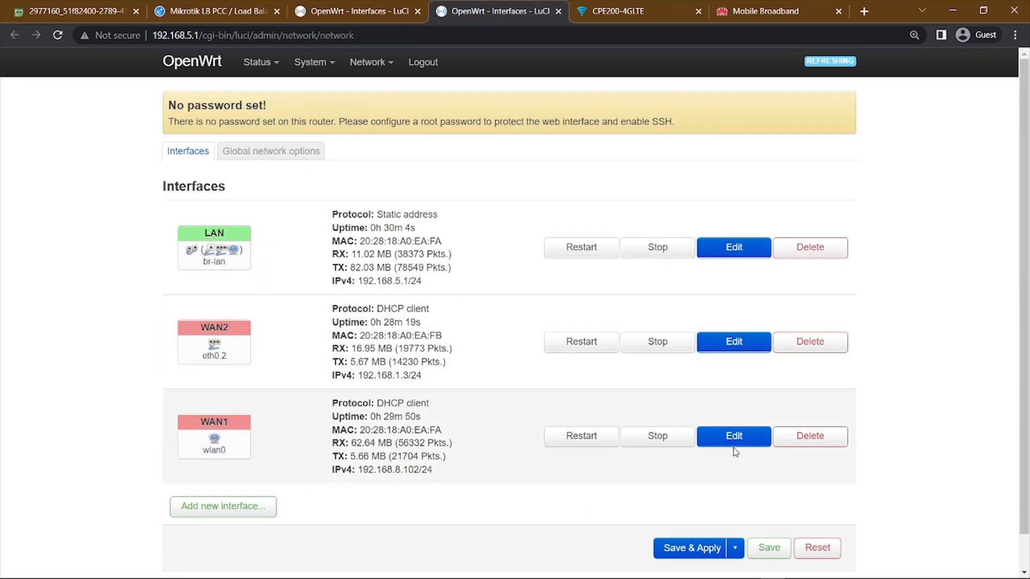
pyautogui.click(738, 440)
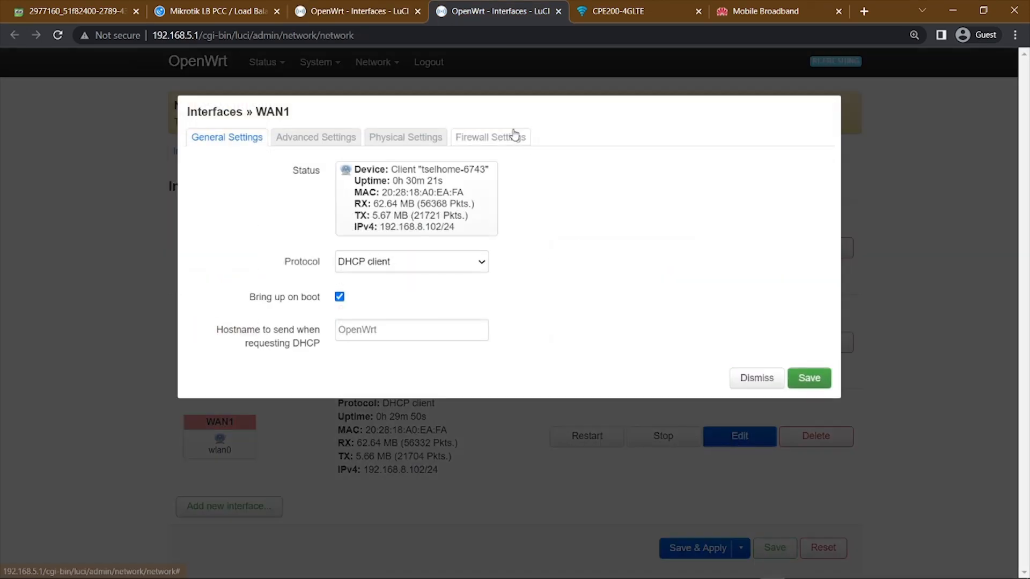
pyautogui.click(319, 138)
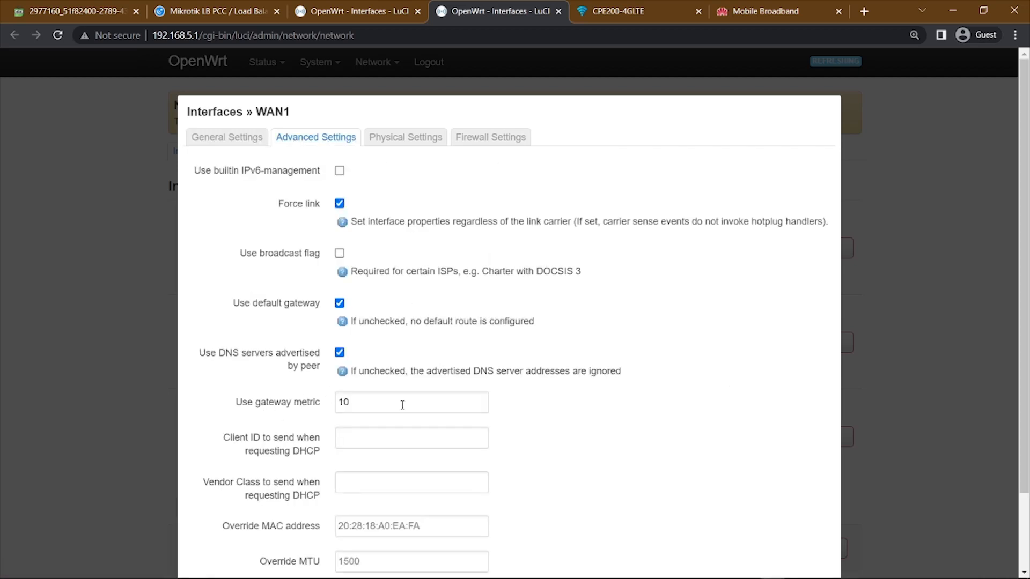
pyautogui.click(357, 8)
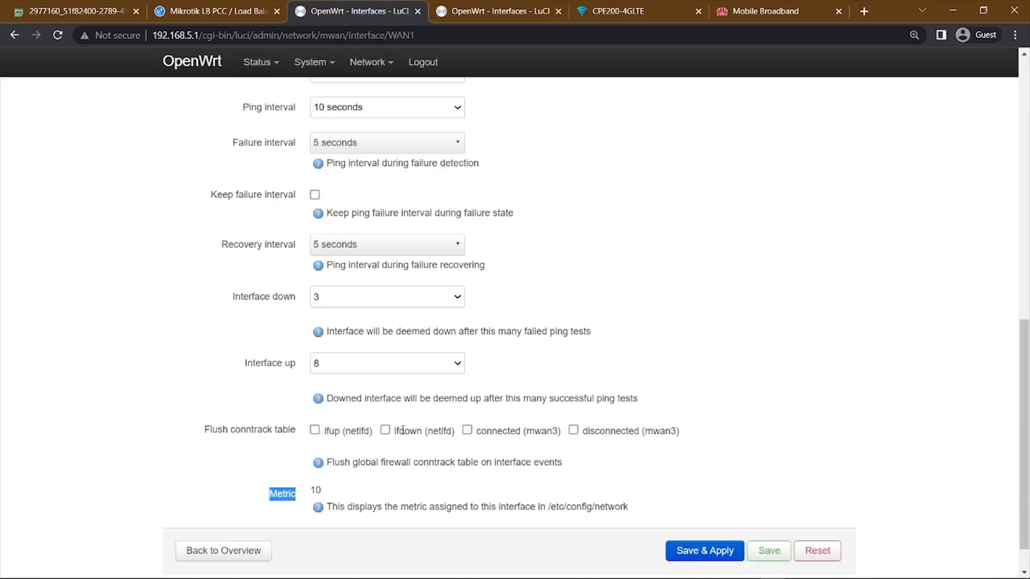
pyautogui.click(324, 494)
# Check the interface name in WAN1's MWAN configuration against the WAN1 network interface's advanced settings.
pyautogui.scroll(5, 606, 489)
pyautogui.scroll(6, 561, 311)
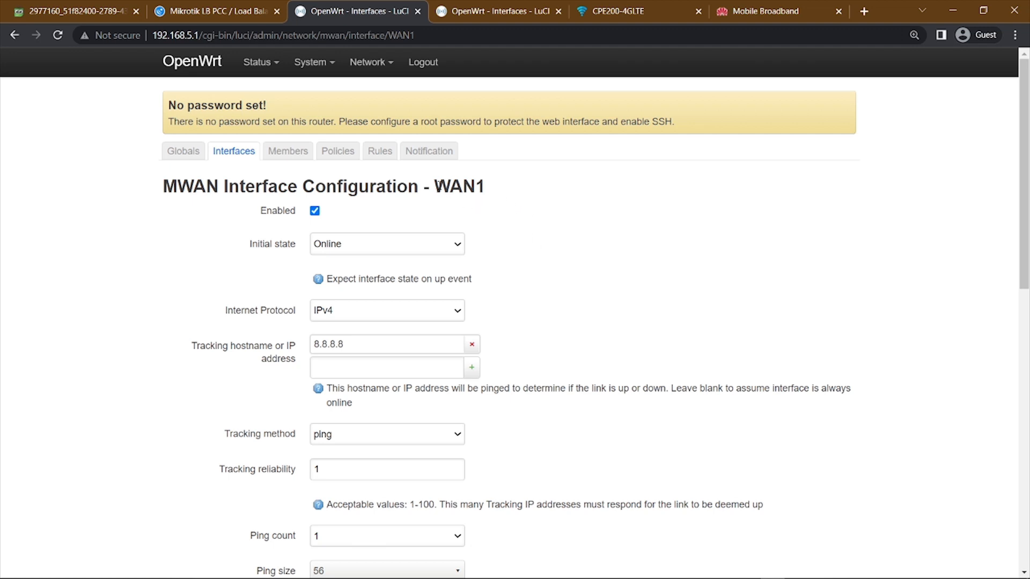
pyautogui.moveTo(435, 185); pyautogui.dragTo(519, 190)
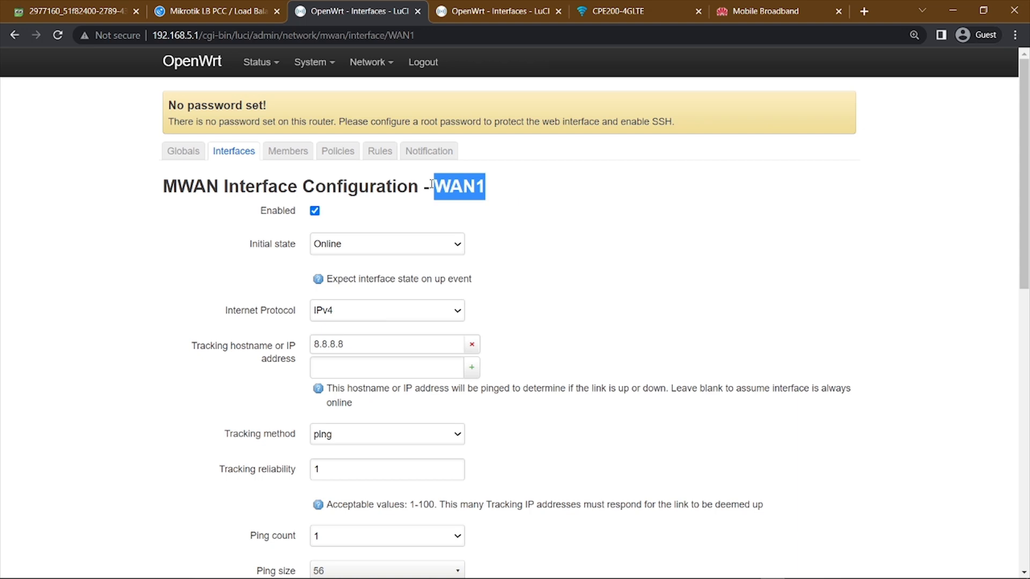
pyautogui.click(496, 10)
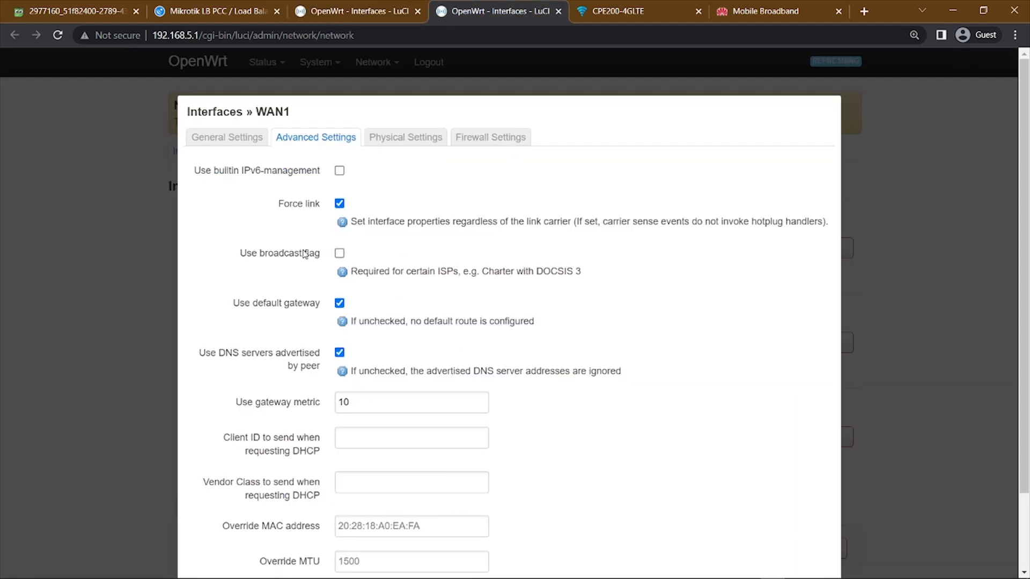
pyautogui.scroll(-2, 542, 320)
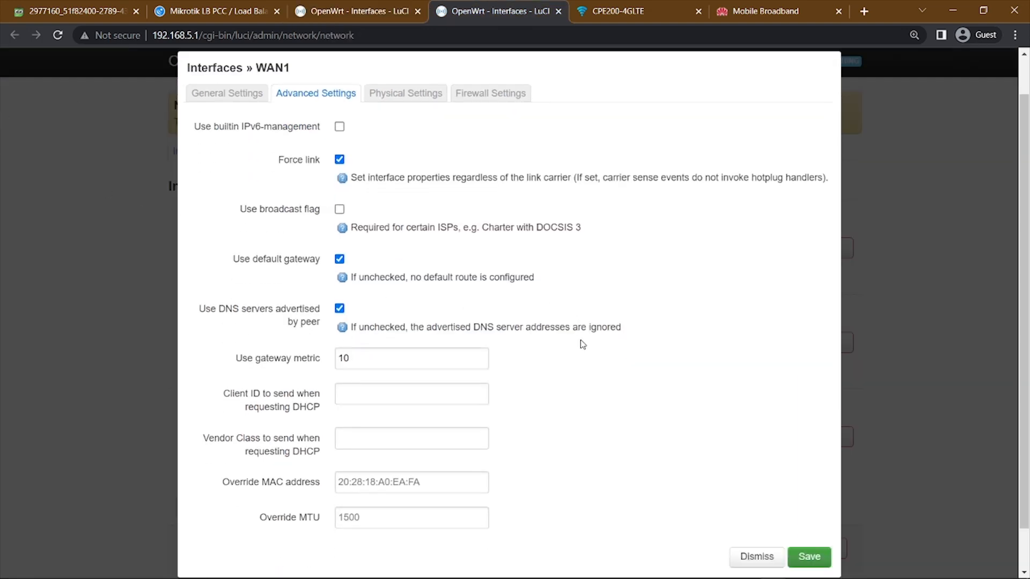
pyautogui.hotkey('ctrl', 'pageup')
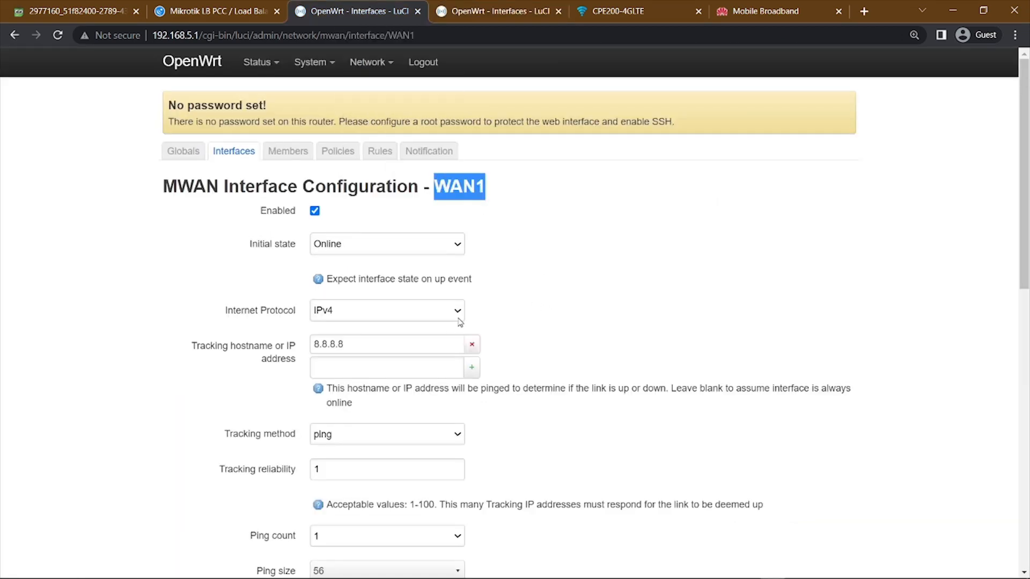
# Recheck the metric at the end of WAN1's MWAN configuration and return to the MWAN interfaces list.
pyautogui.scroll(-3, 494, 234)
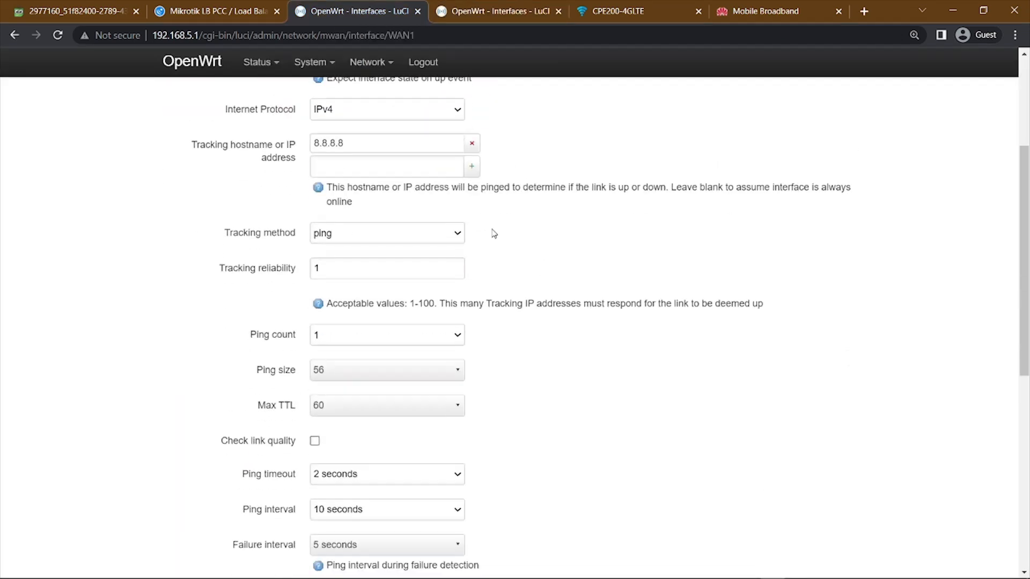
pyautogui.scroll(-7, 493, 234)
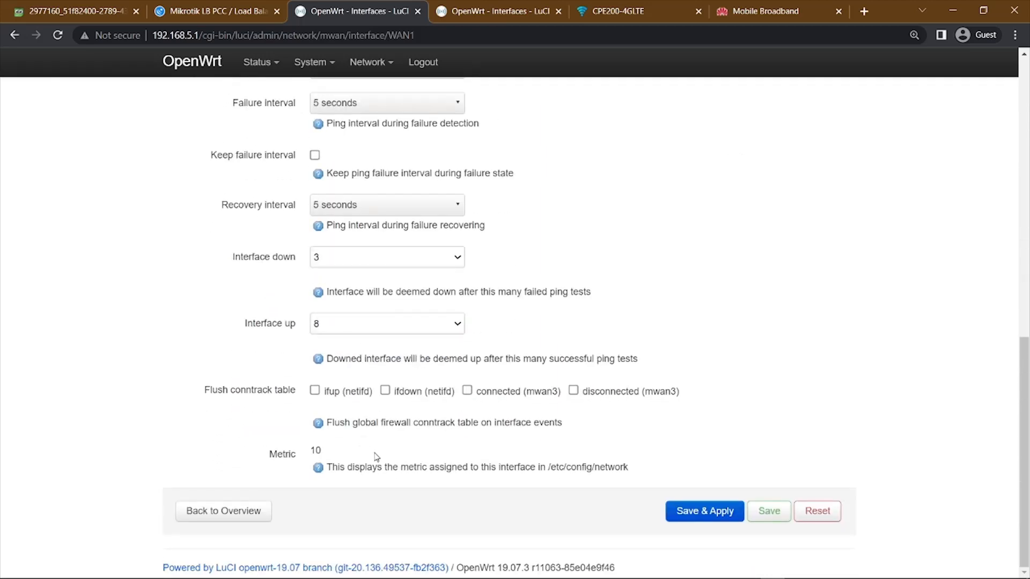
pyautogui.moveTo(309, 452); pyautogui.dragTo(356, 455)
pyautogui.click(309, 457)
pyautogui.scroll(10, 613, 446)
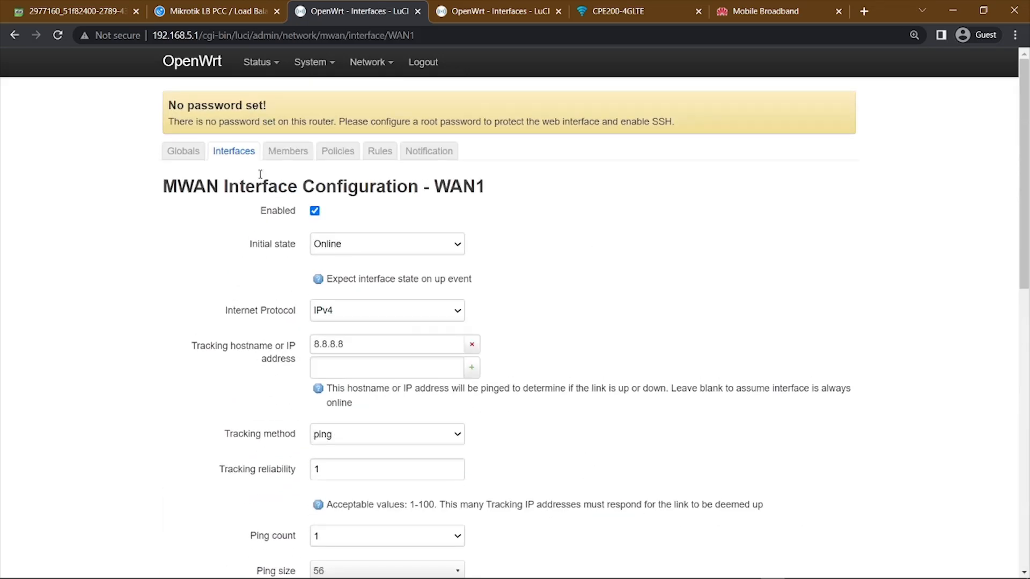
pyautogui.click(230, 153)
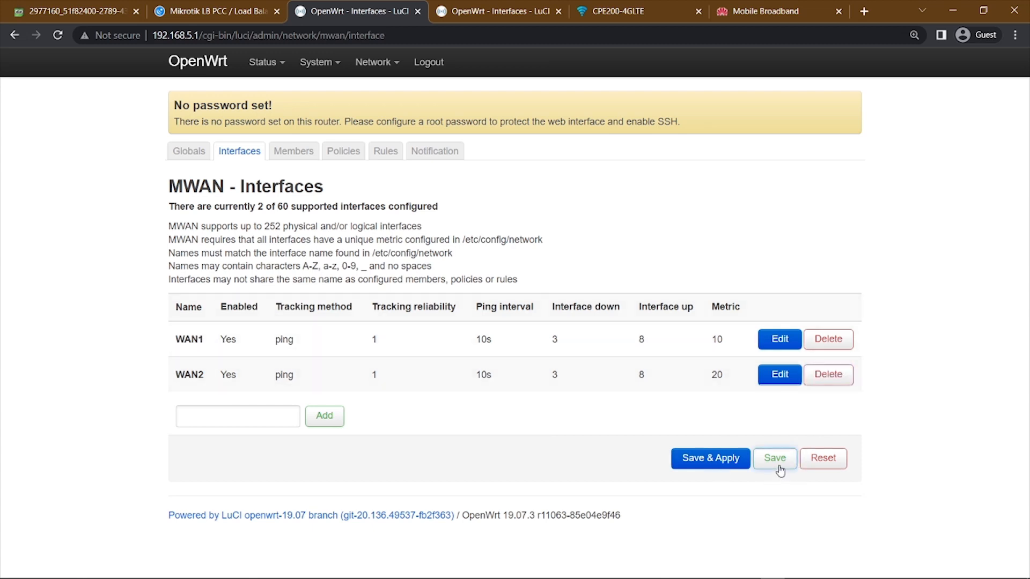
# Open the MWAN members list and examine the name, interface, metric and weight of ISP1 and ISP2.
pyautogui.click(291, 155)
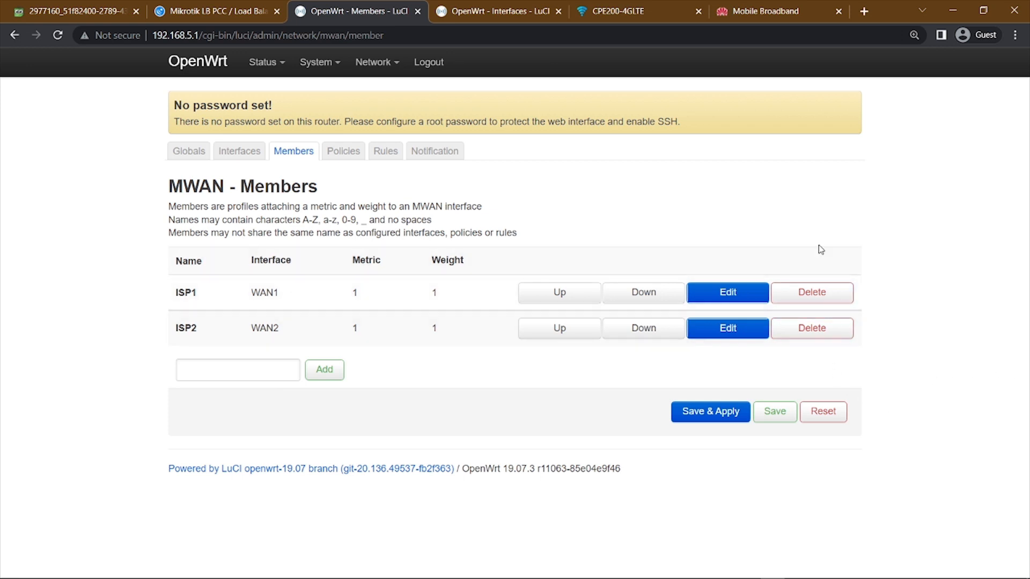
pyautogui.click(221, 374)
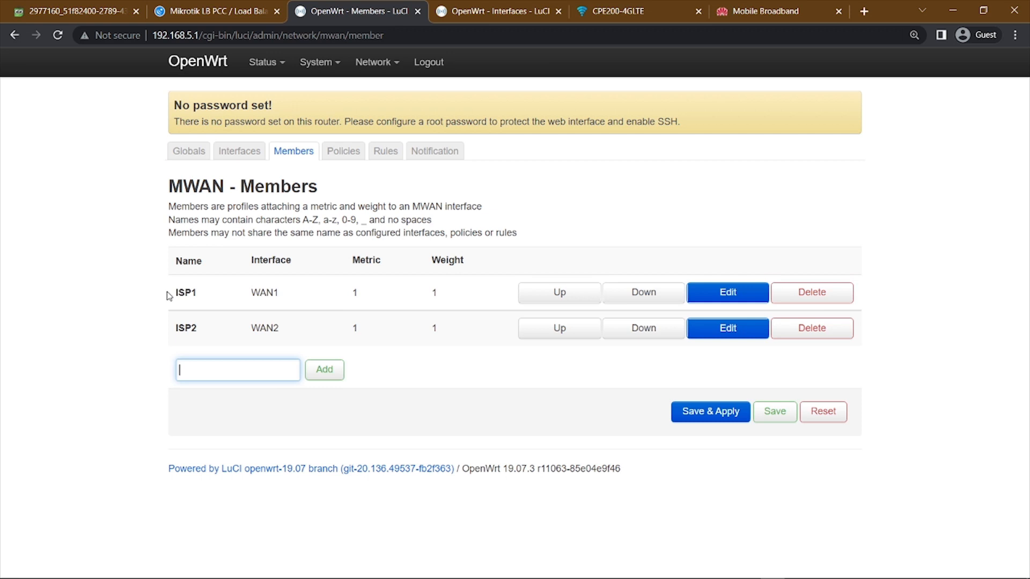
pyautogui.moveTo(167, 292); pyautogui.dragTo(61, 313)
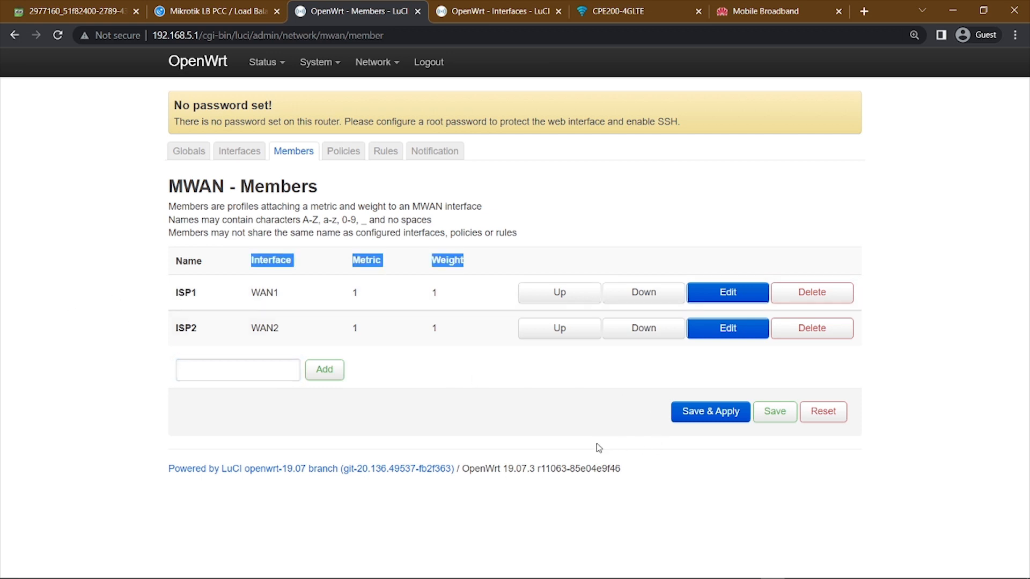
pyautogui.click(447, 377)
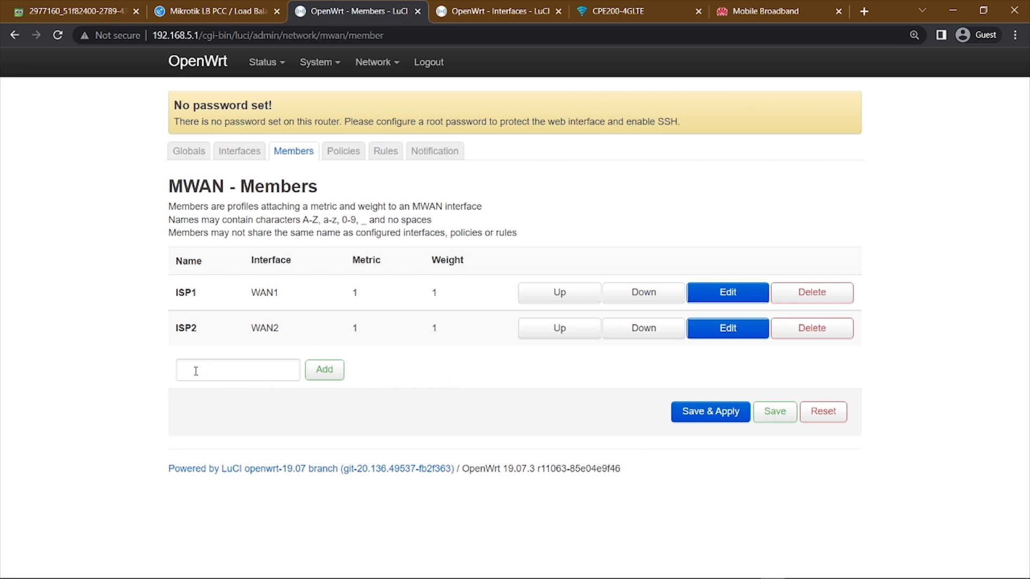
# Open the ISP1 member's configuration, choose WAN1 as its interface, and check its metric and weight.
pyautogui.click(727, 294)
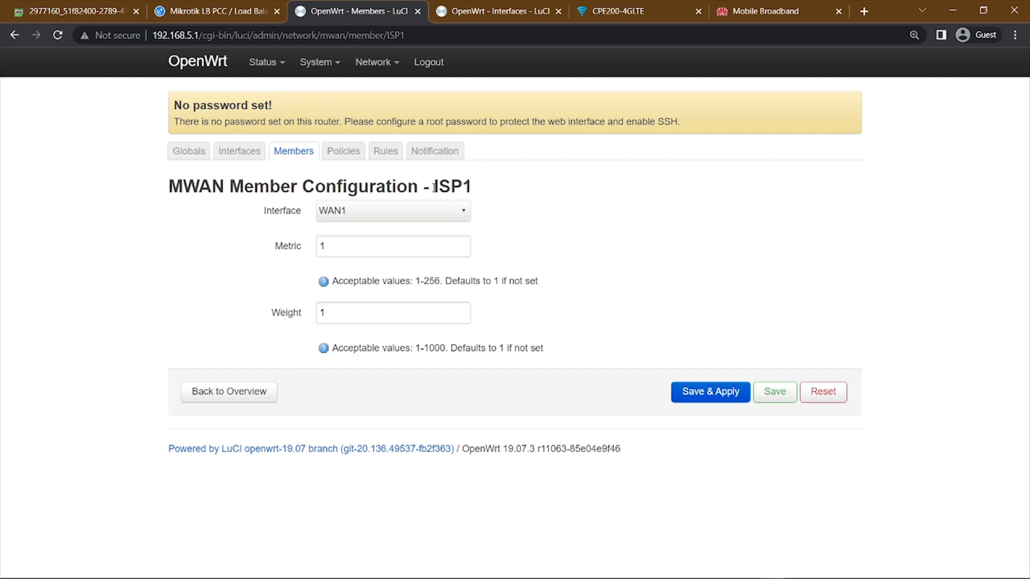
pyautogui.moveTo(434, 186); pyautogui.dragTo(531, 185)
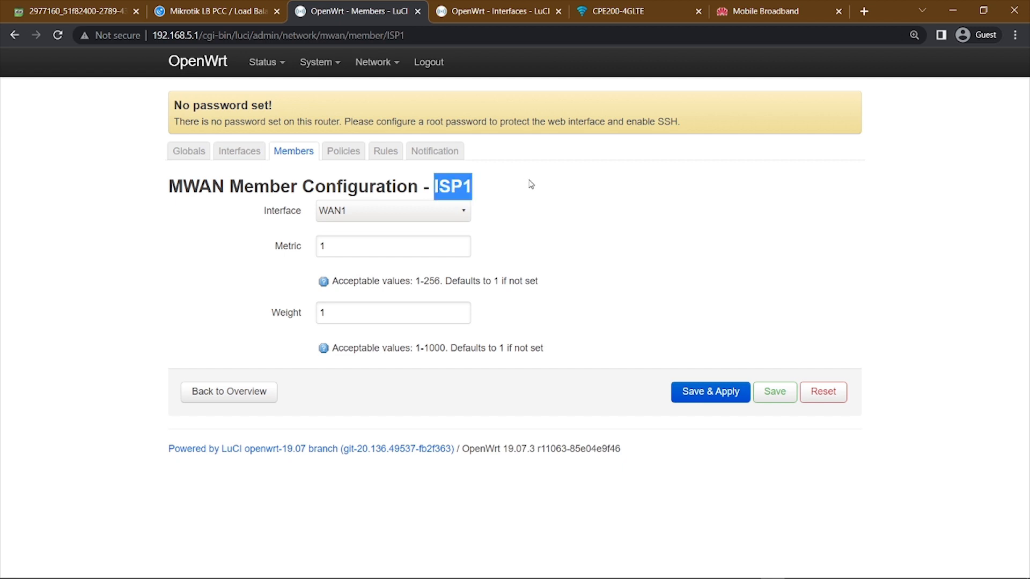
pyautogui.click(347, 220)
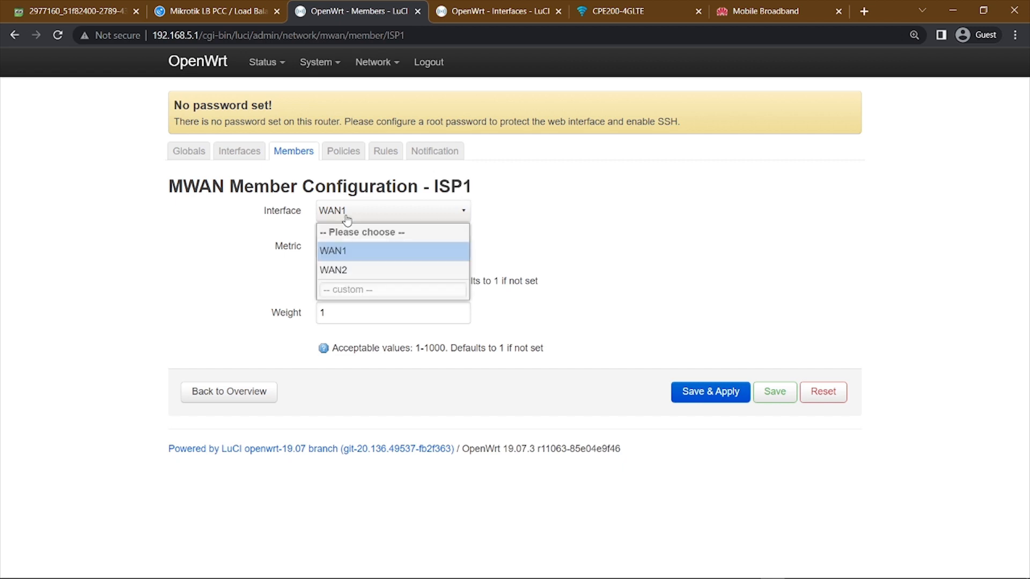
pyautogui.click(369, 253)
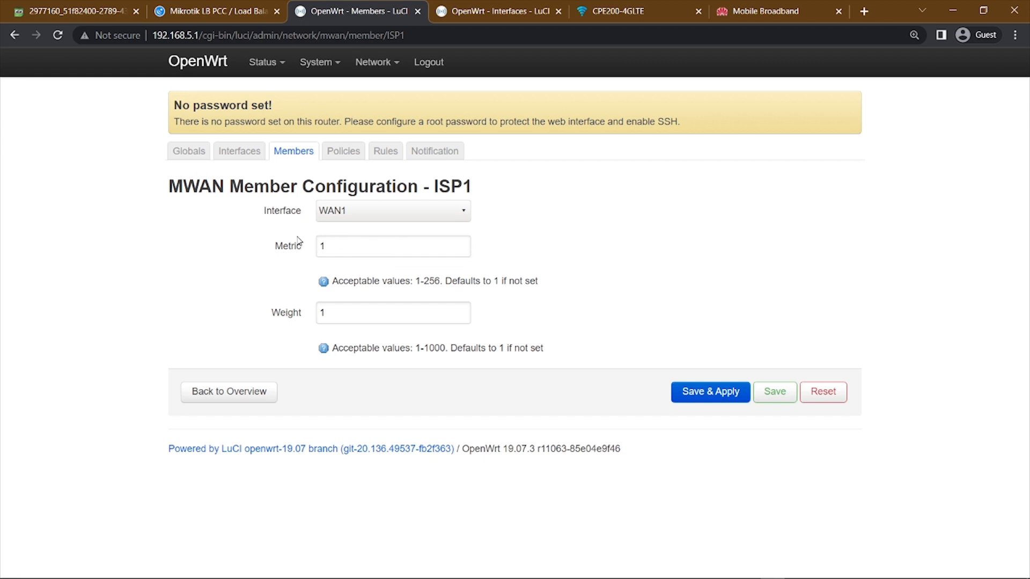
pyautogui.click(348, 246)
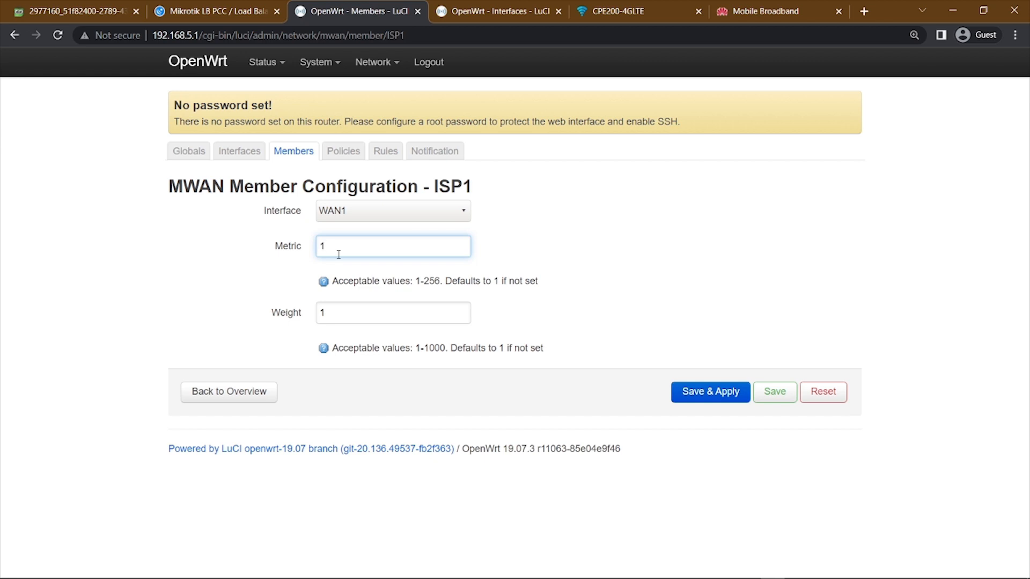
pyautogui.moveTo(266, 318); pyautogui.dragTo(340, 314)
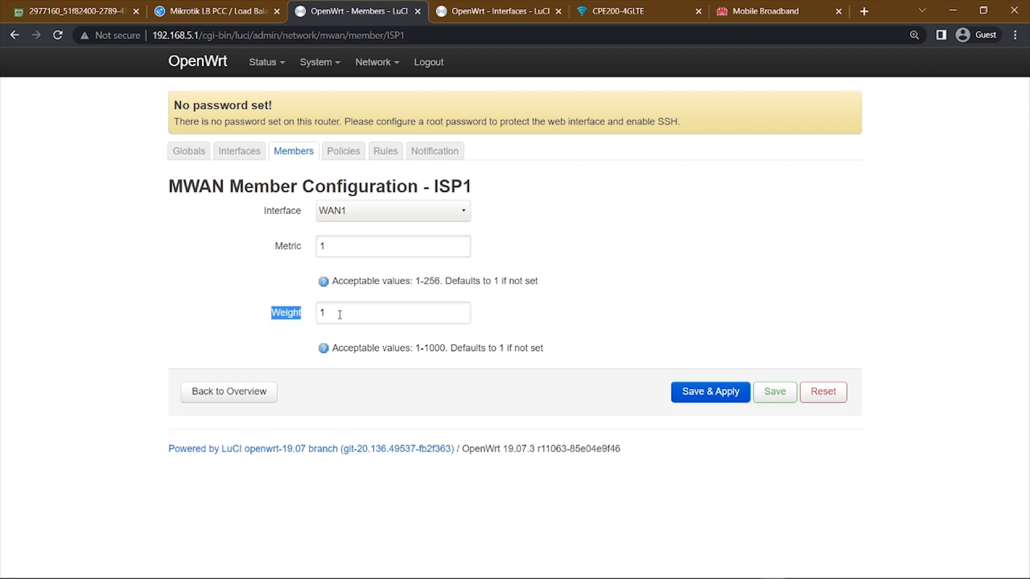
pyautogui.click(339, 315)
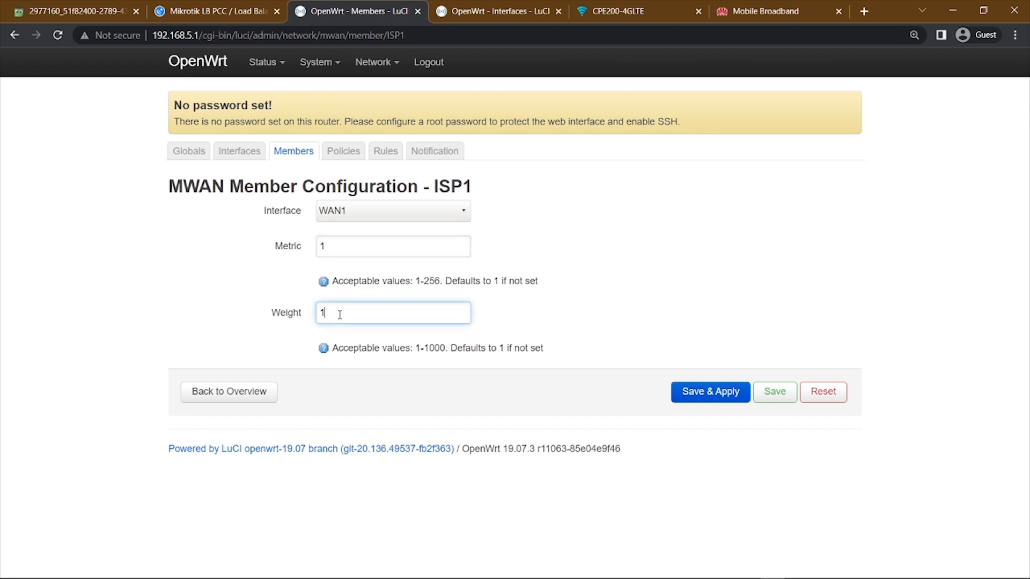
# Recheck the ISP1 member's metric and weight, return to the MWAN members list and save it.
pyautogui.click(332, 247)
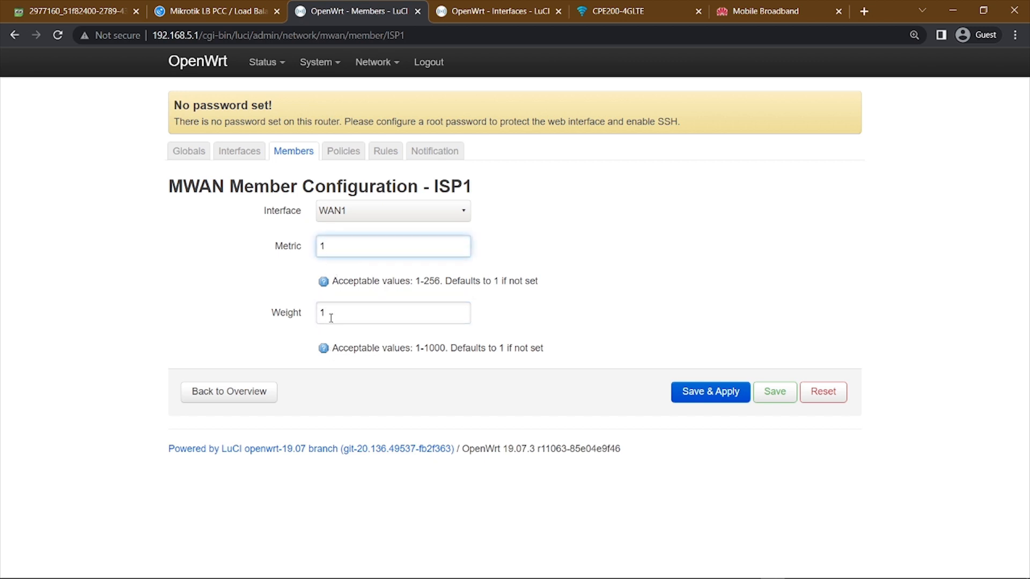
pyautogui.click(331, 317)
pyautogui.click(333, 245)
pyautogui.click(330, 316)
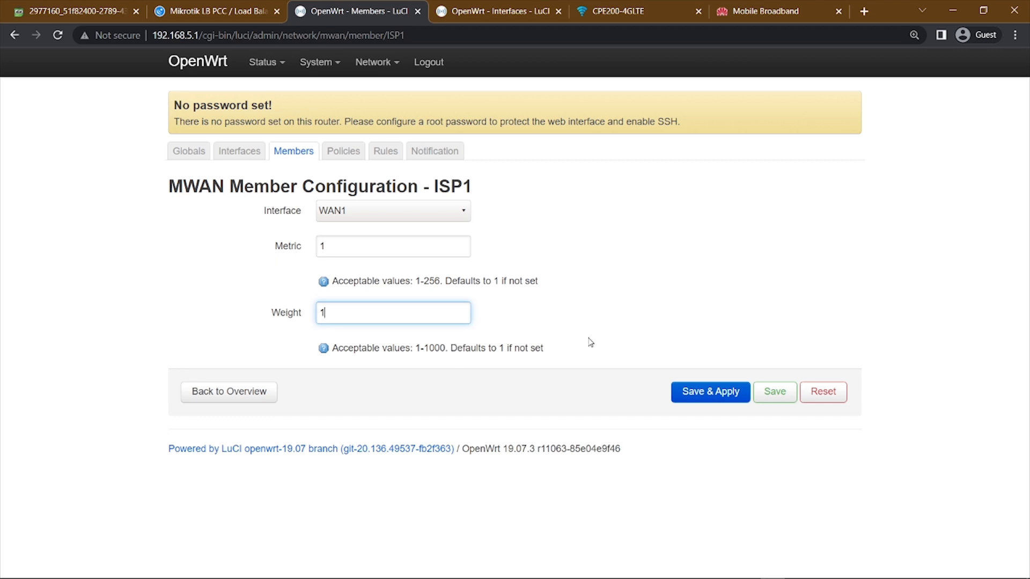
pyautogui.click(295, 153)
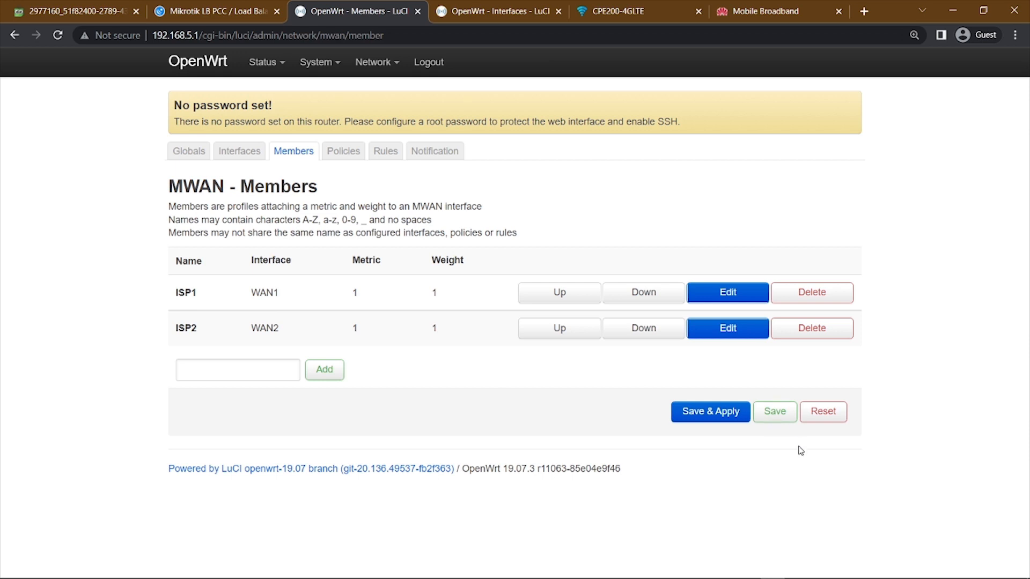
pyautogui.click(783, 418)
# Open the balanced policy from the MWAN policies, check its used members ISP1 and ISP2, save it and return to the list.
pyautogui.click(342, 157)
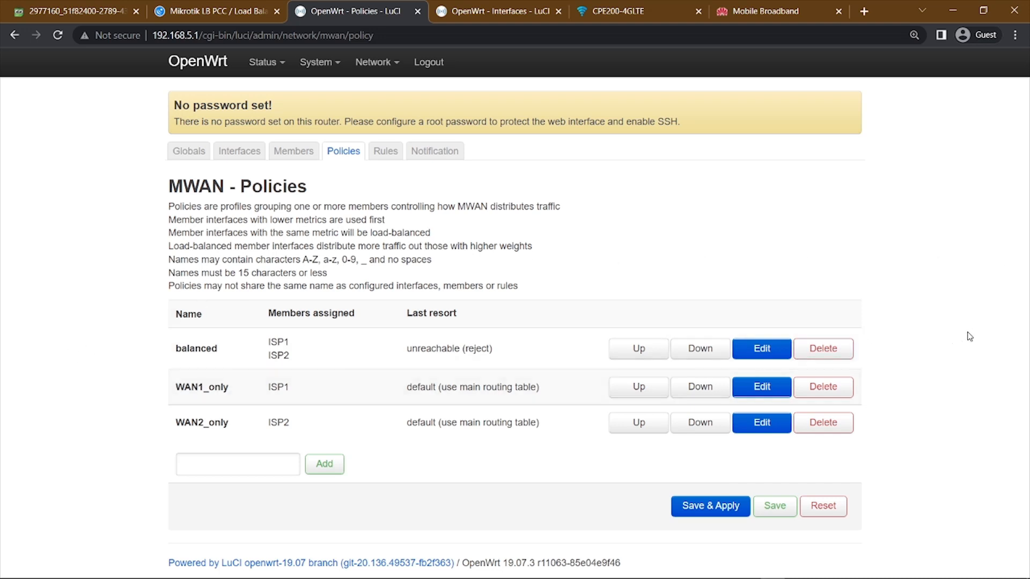
pyautogui.click(762, 355)
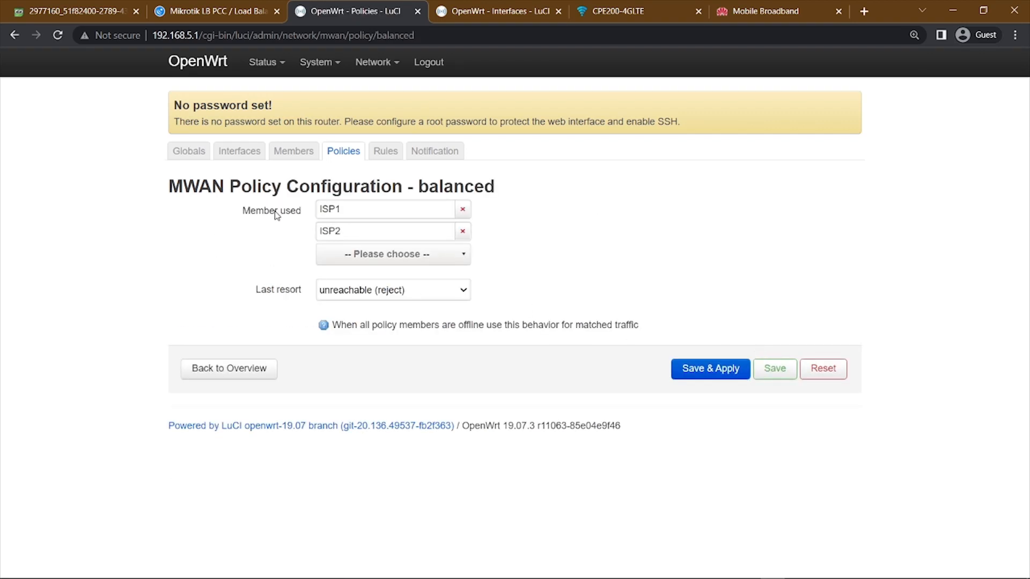
pyautogui.moveTo(236, 210); pyautogui.dragTo(287, 213)
pyautogui.click(449, 261)
pyautogui.click(449, 260)
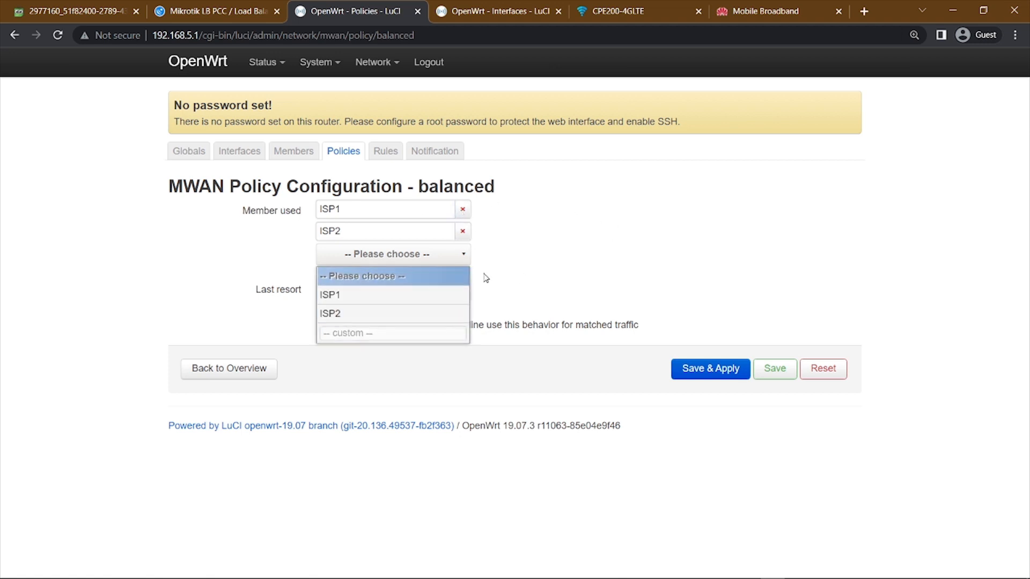
pyautogui.click(567, 256)
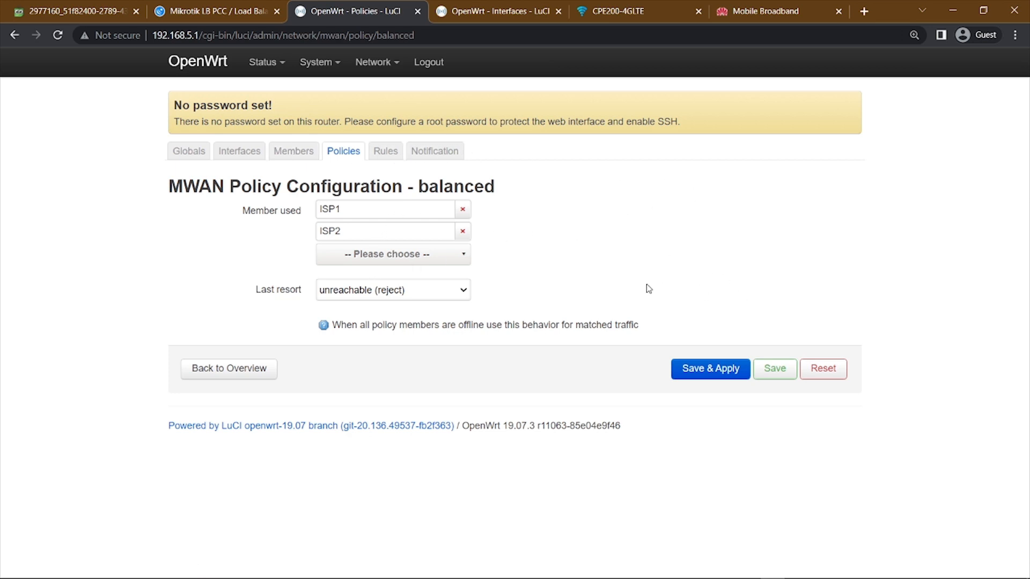
pyautogui.click(782, 374)
pyautogui.click(347, 156)
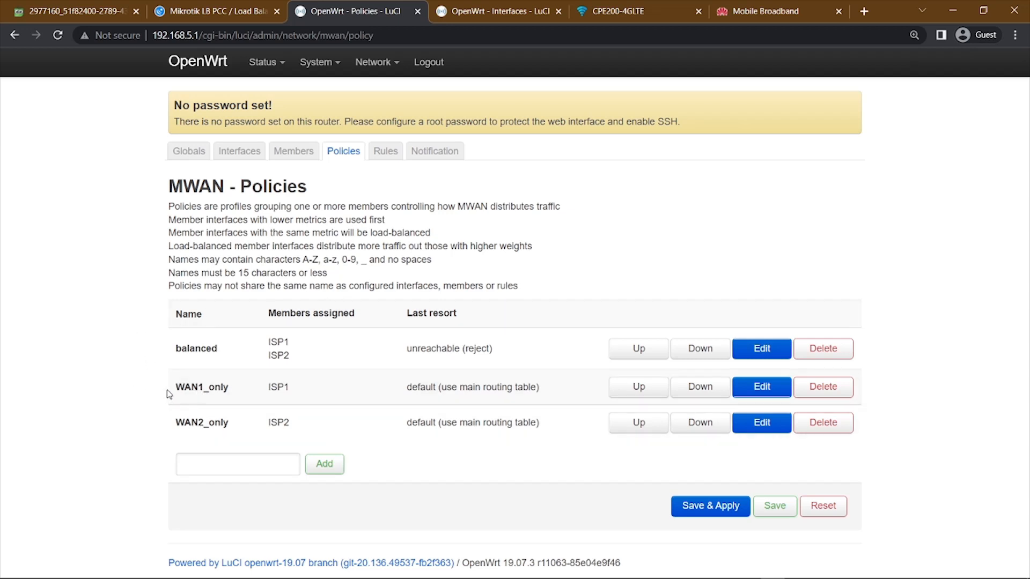
# Compare the members assigned to the balanced, WAN1_only and WAN2_only policies.
pyautogui.moveTo(170, 396); pyautogui.dragTo(243, 395)
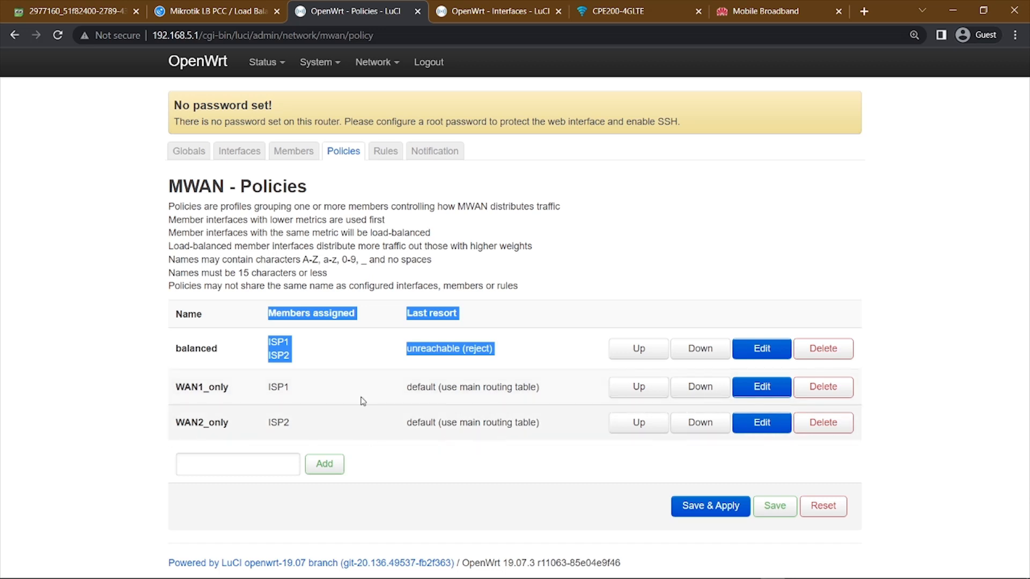
pyautogui.click(144, 387)
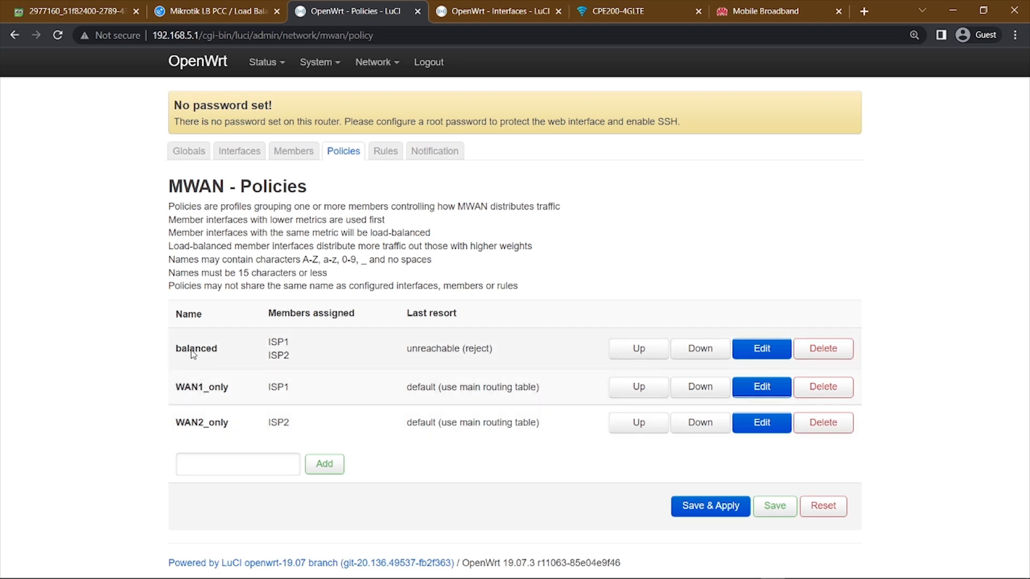
pyautogui.moveTo(268, 341); pyautogui.dragTo(275, 351)
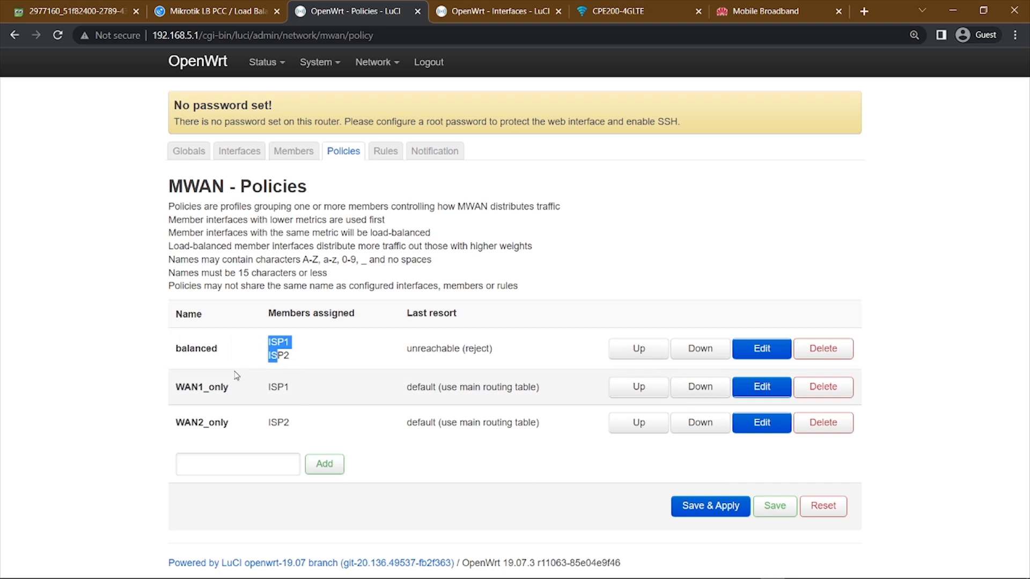
pyautogui.click(123, 390)
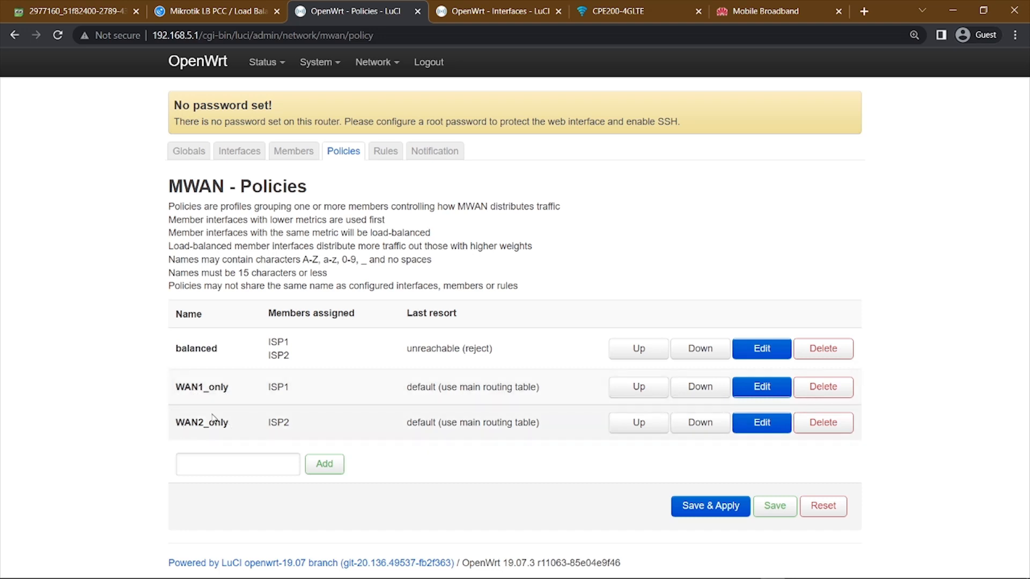
# Choose default (use main routing table) as the WAN1_only policy's last resort, save it, and save the policies list.
pyautogui.click(766, 393)
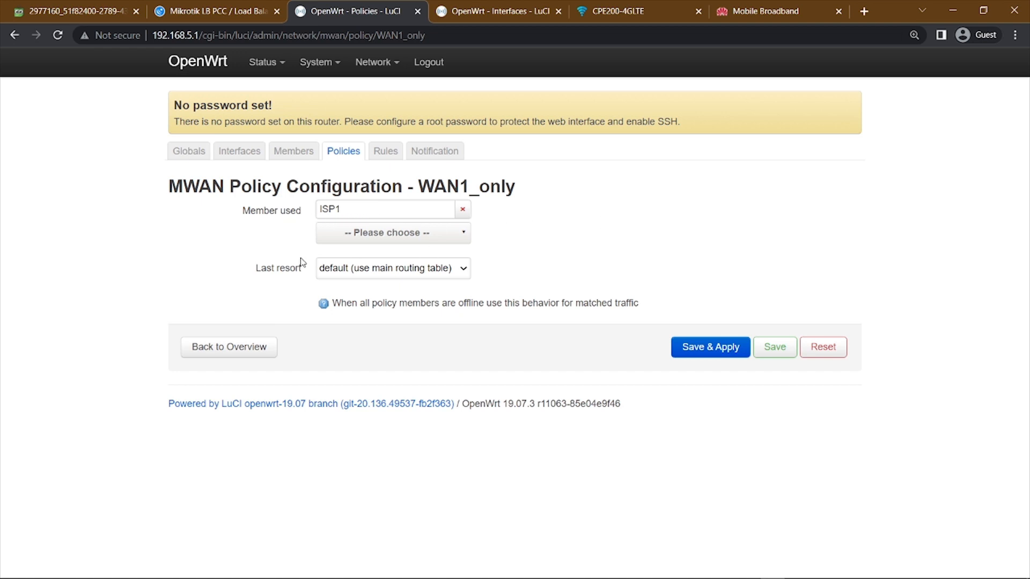
pyautogui.moveTo(256, 272); pyautogui.dragTo(303, 274)
pyautogui.click(385, 274)
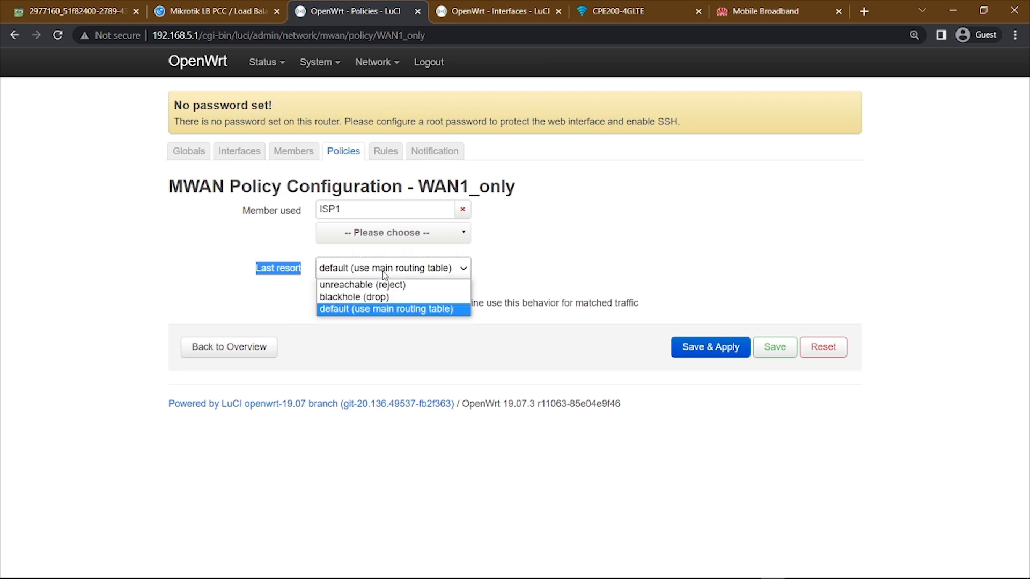
pyautogui.click(364, 310)
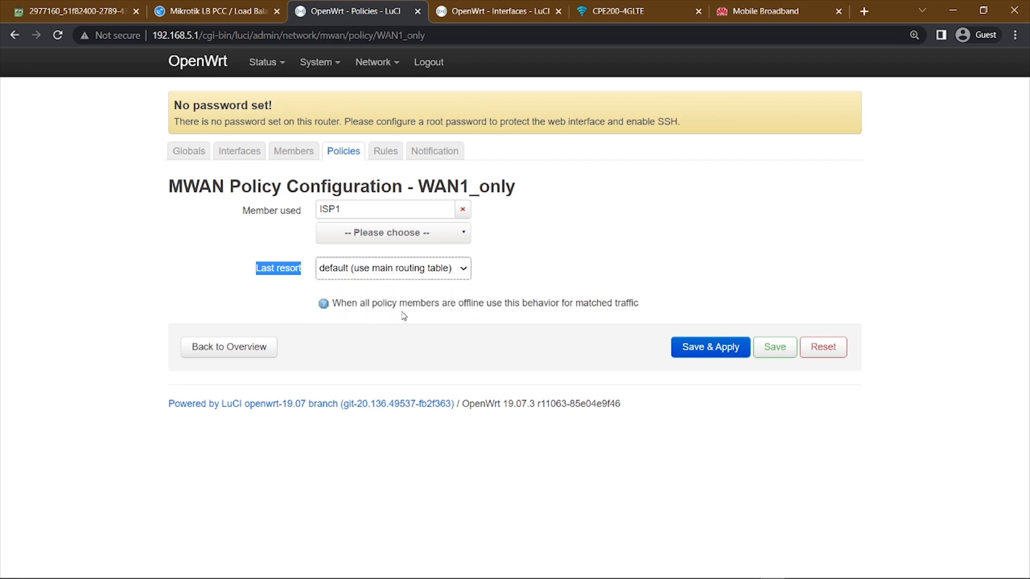
pyautogui.click(775, 355)
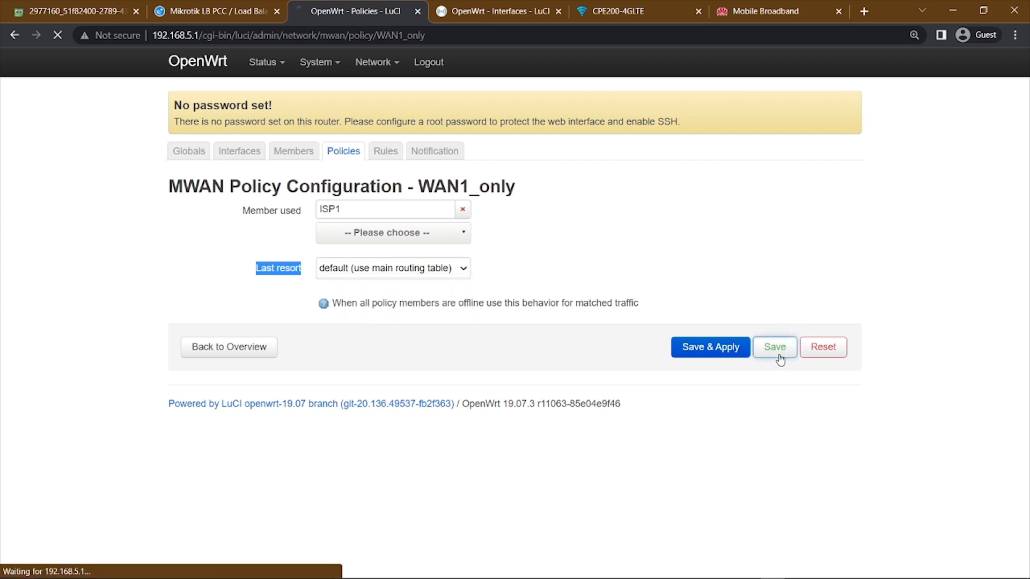
pyautogui.click(349, 155)
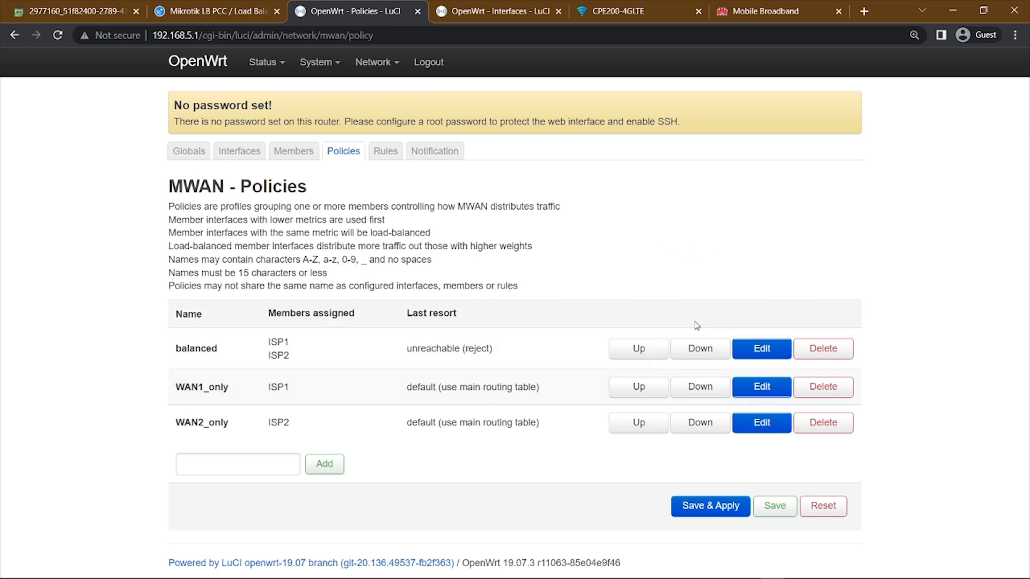
pyautogui.click(775, 515)
pyautogui.click(762, 512)
# Open default_rule_v4 from the MWAN rules and examine its source, destination, protocol, sticky and policy settings.
pyautogui.click(385, 156)
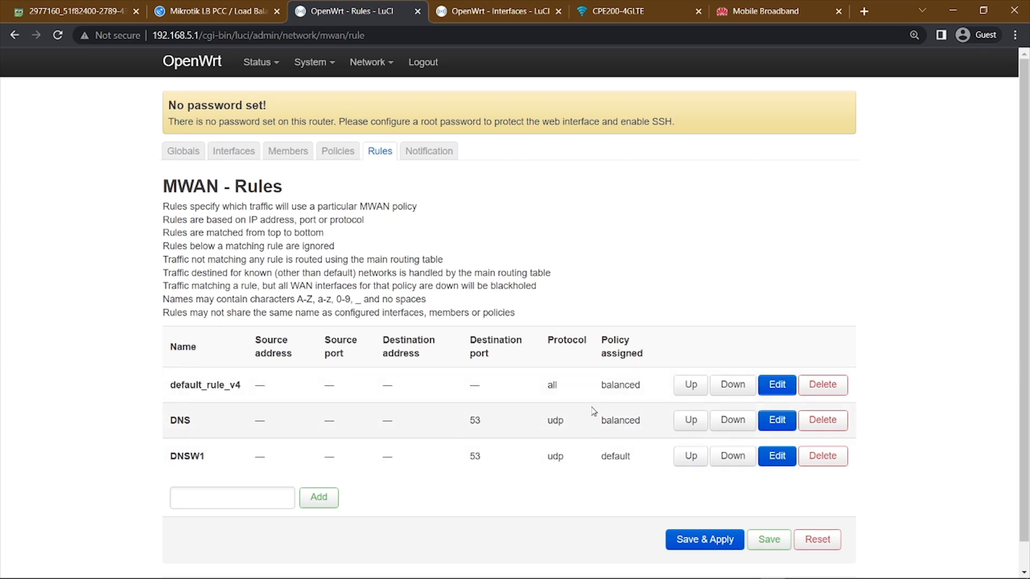
pyautogui.click(777, 387)
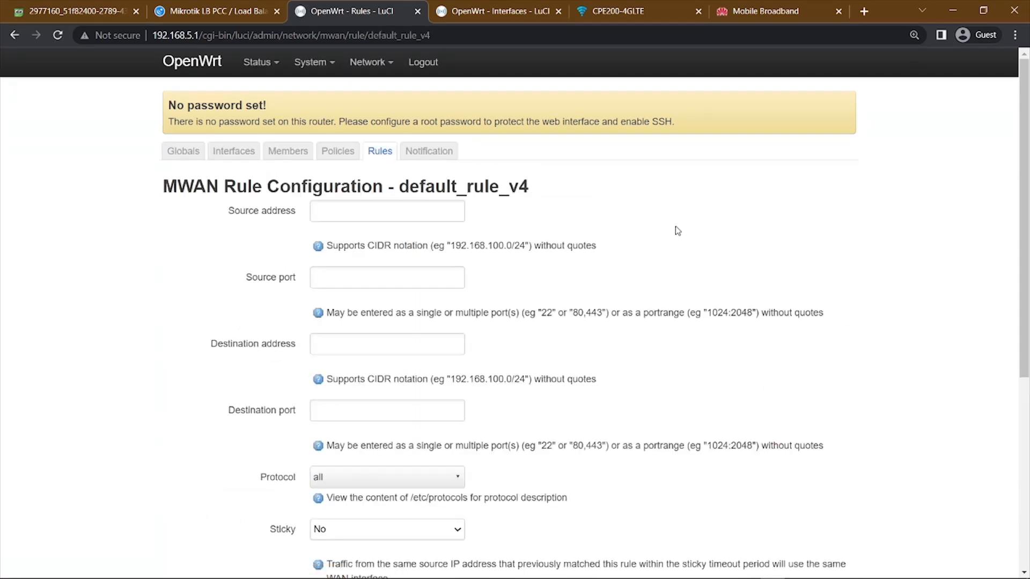
pyautogui.scroll(-3, 638, 217)
pyautogui.scroll(-2, 639, 216)
pyautogui.scroll(5, 512, 276)
pyautogui.click(319, 214)
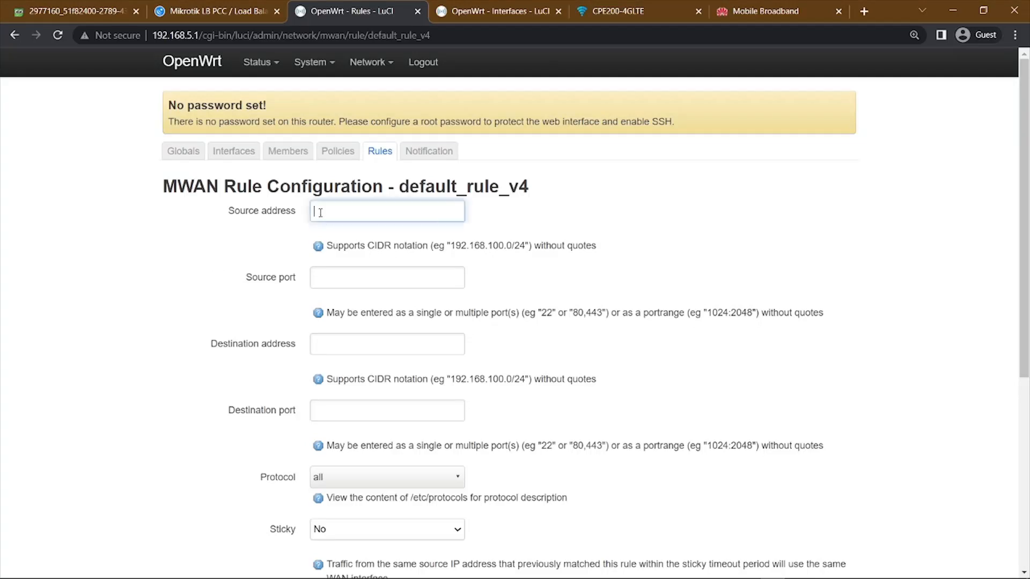
pyautogui.click(340, 279)
pyautogui.press('Tab')
pyautogui.click(346, 413)
pyautogui.scroll(-3, 346, 413)
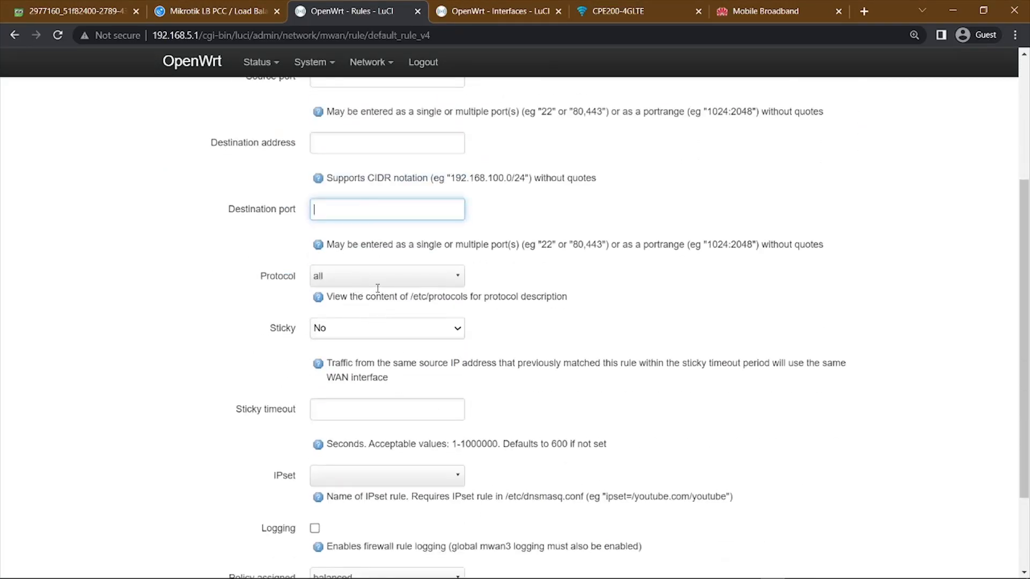
pyautogui.scroll(-1, 597, 313)
pyautogui.scroll(-1, 598, 313)
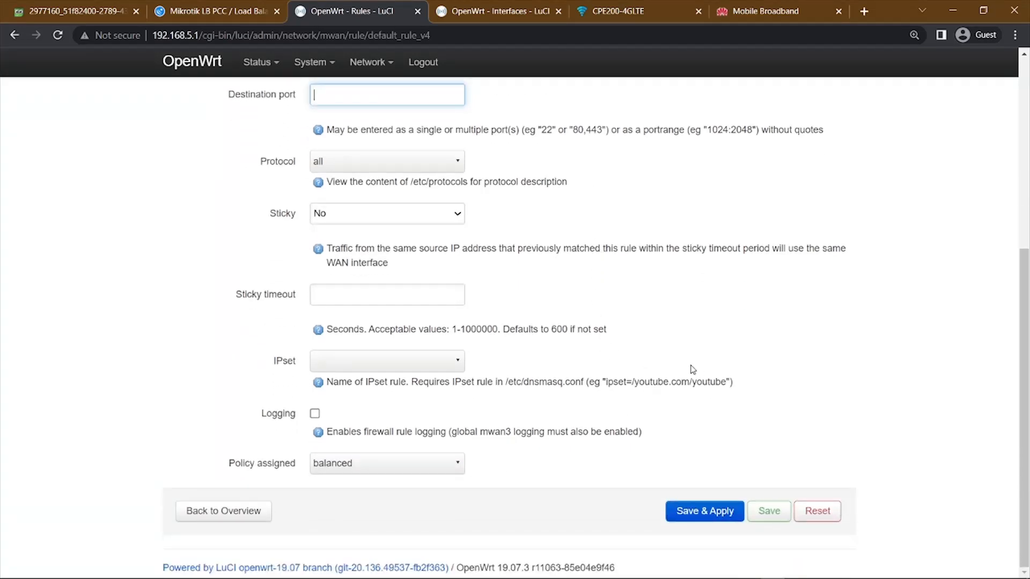
pyautogui.scroll(1, 679, 368)
pyautogui.scroll(1, 681, 367)
pyautogui.scroll(-2, 679, 364)
# Review the policies assignable to default_rule_v4, keep balanced, save the rule and return to the rules list.
pyautogui.moveTo(230, 470); pyautogui.dragTo(280, 471)
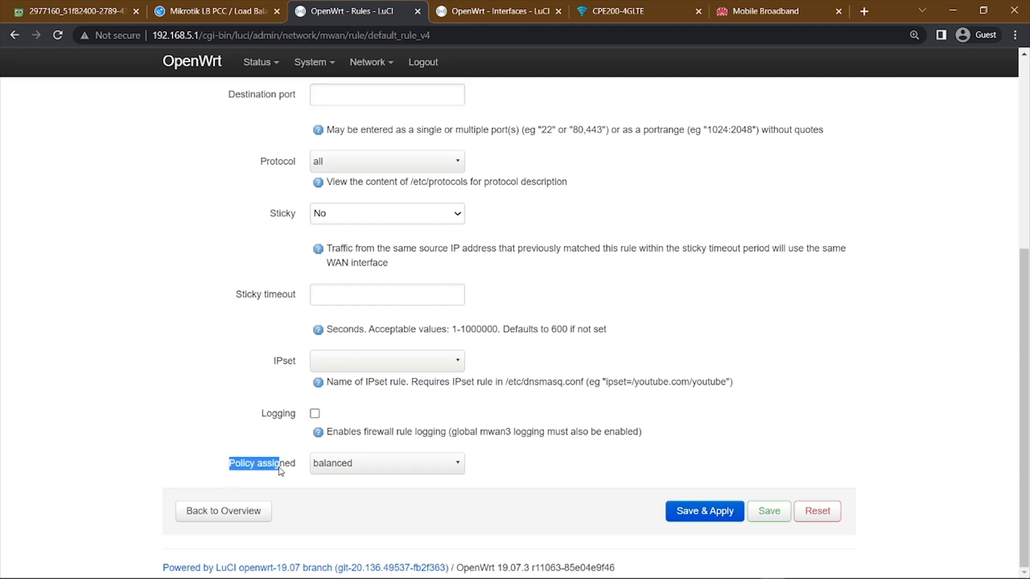
pyautogui.click(354, 468)
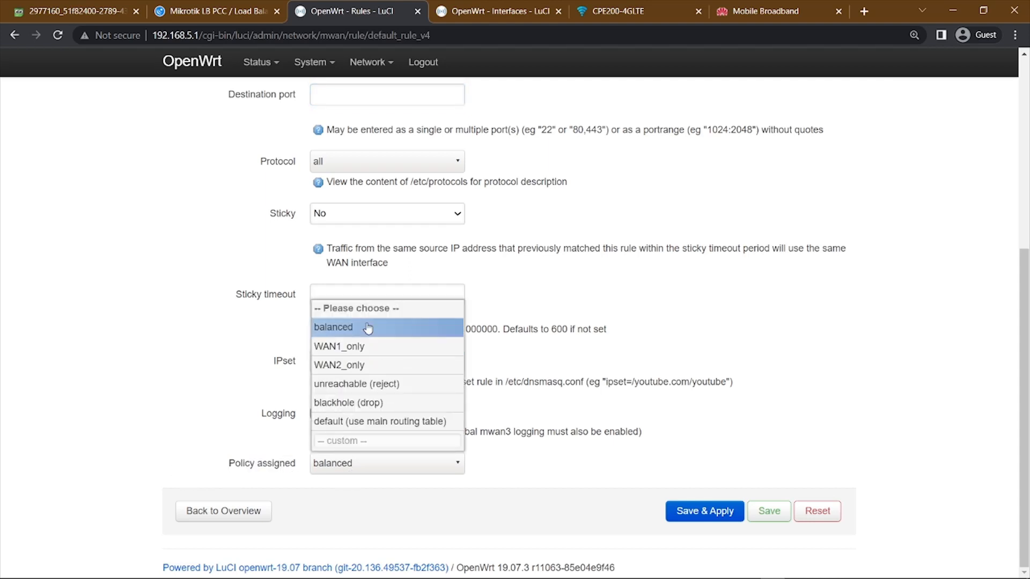
pyautogui.click(795, 429)
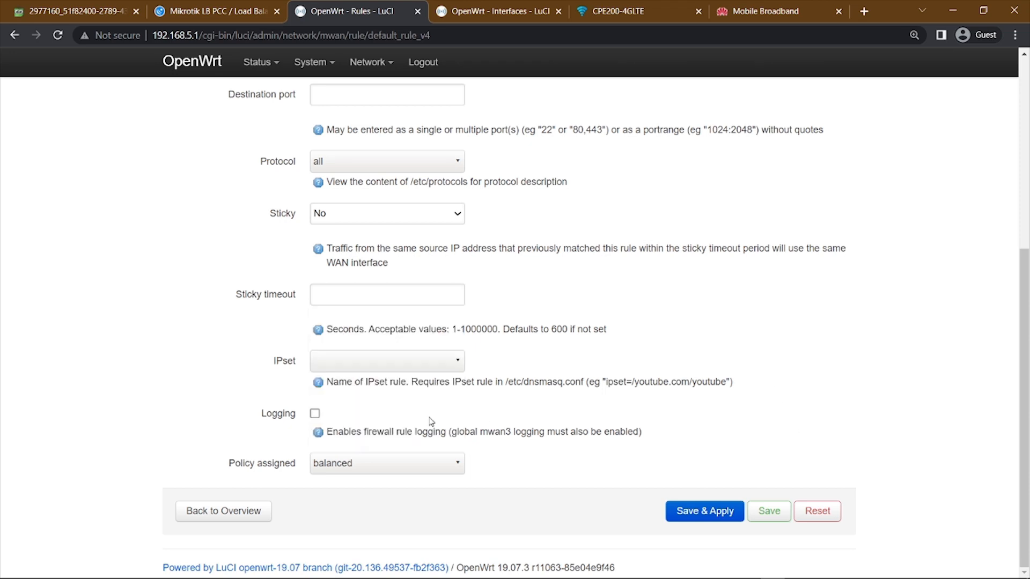
pyautogui.click(773, 518)
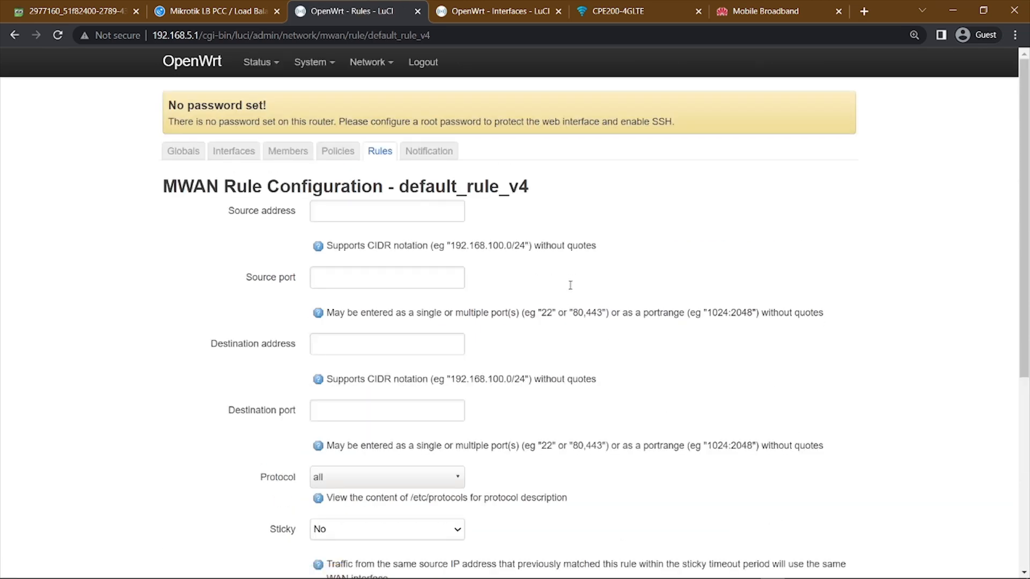
pyautogui.click(385, 153)
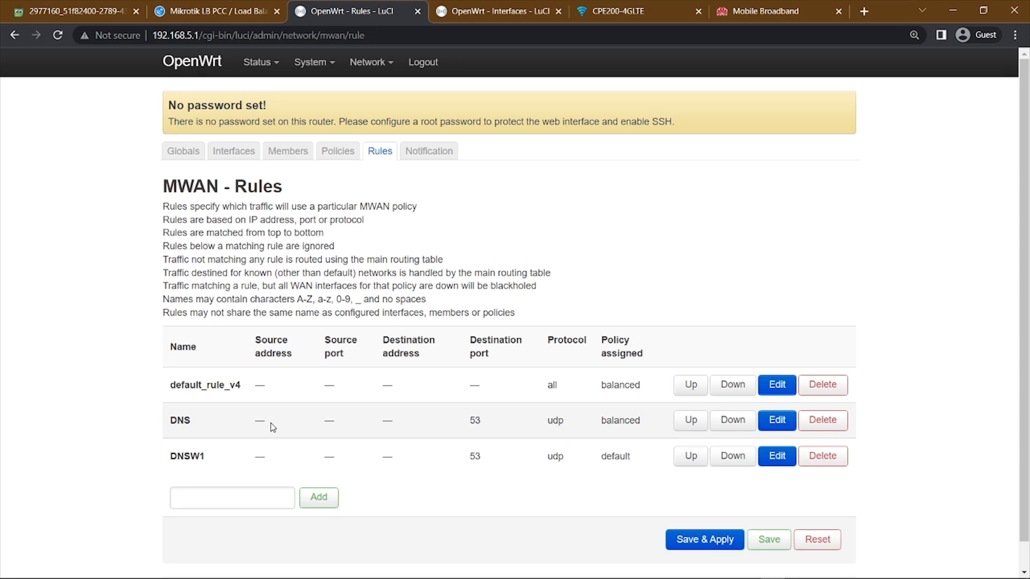
# Open the DNS rule's configuration and check its destination port and protocol.
pyautogui.scroll(-1, 751, 423)
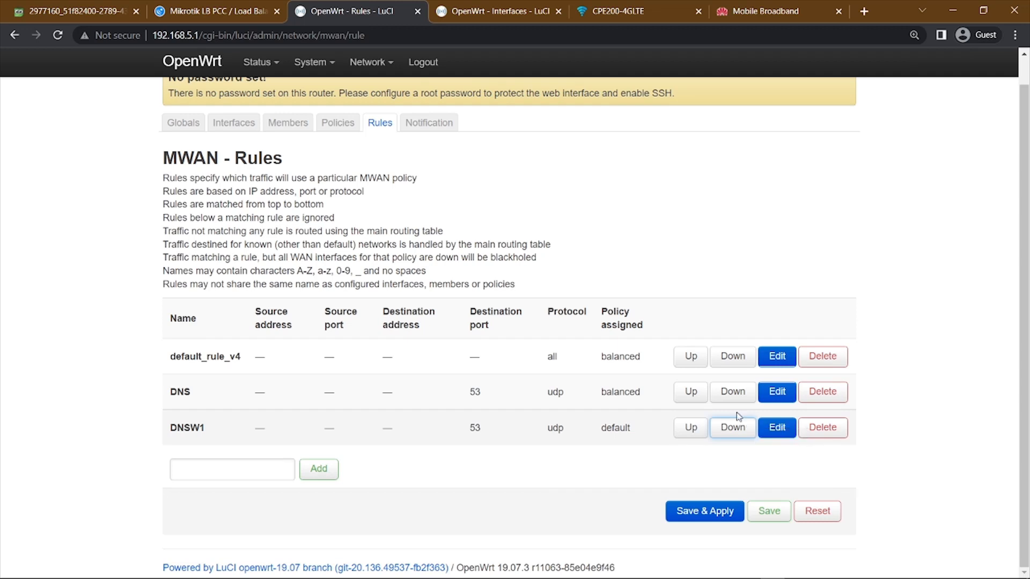
pyautogui.moveTo(469, 396); pyautogui.dragTo(483, 397)
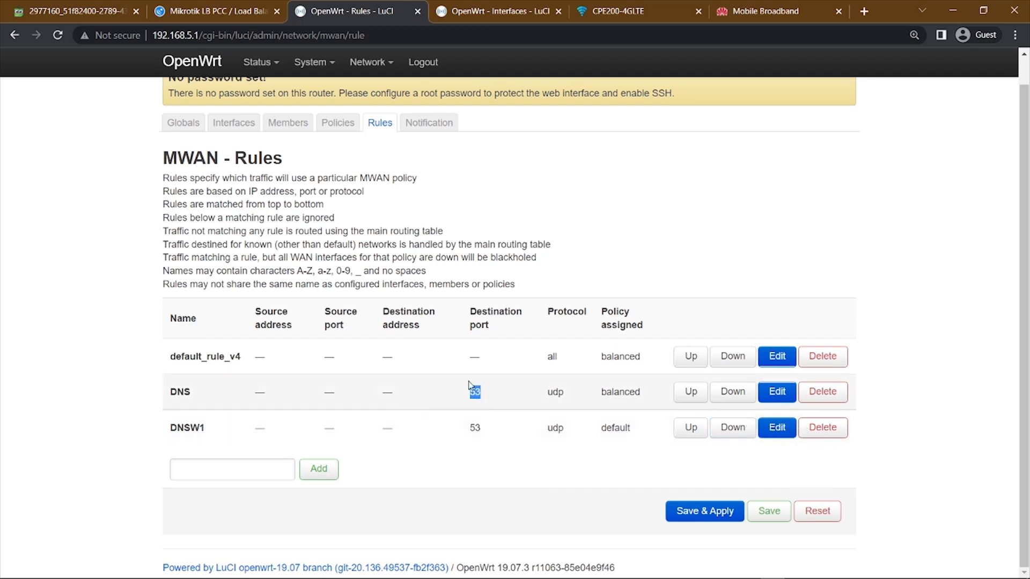
pyautogui.click(782, 400)
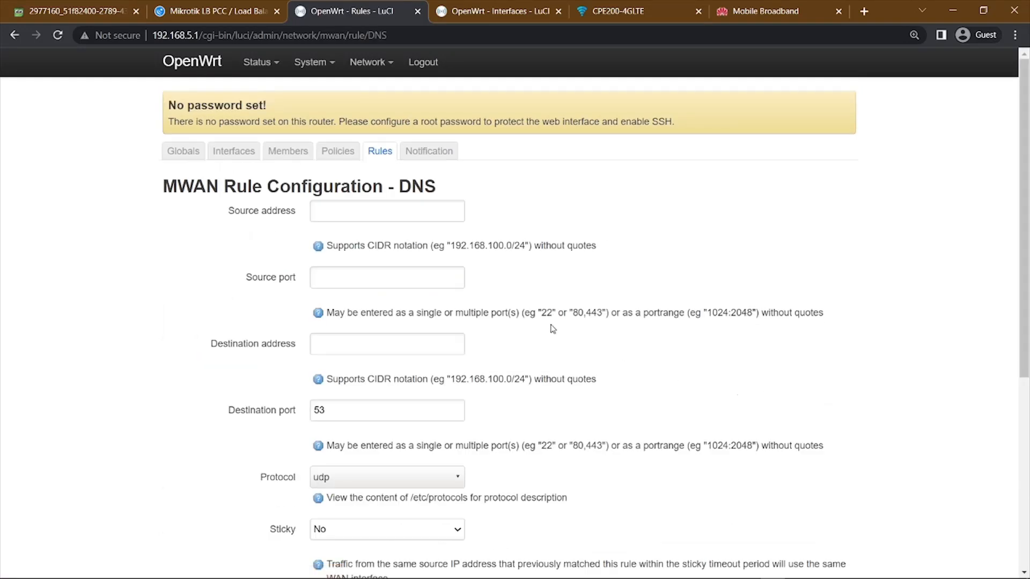
pyautogui.scroll(-3, 363, 239)
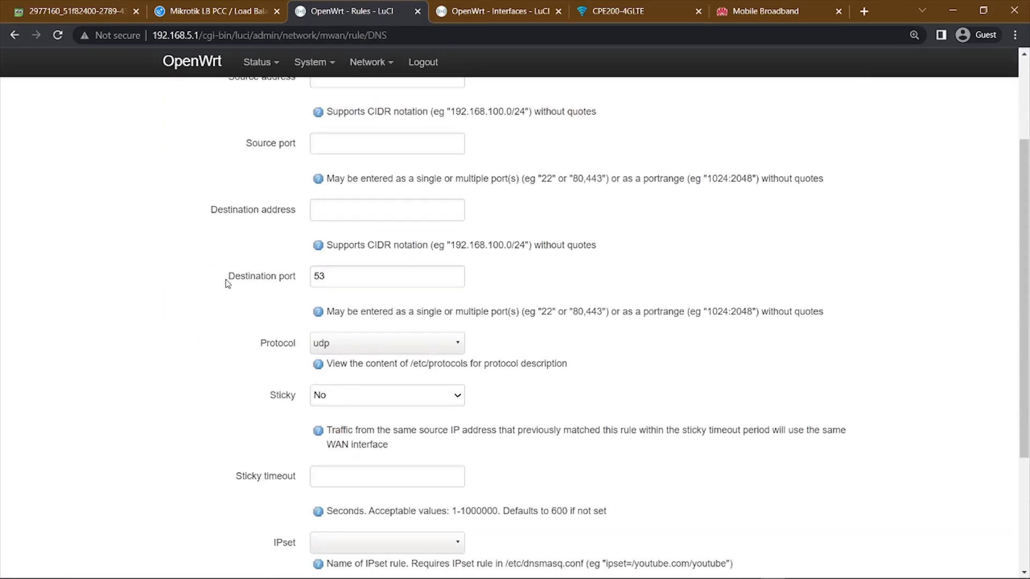
pyautogui.click(333, 275)
pyautogui.scroll(-3, 471, 305)
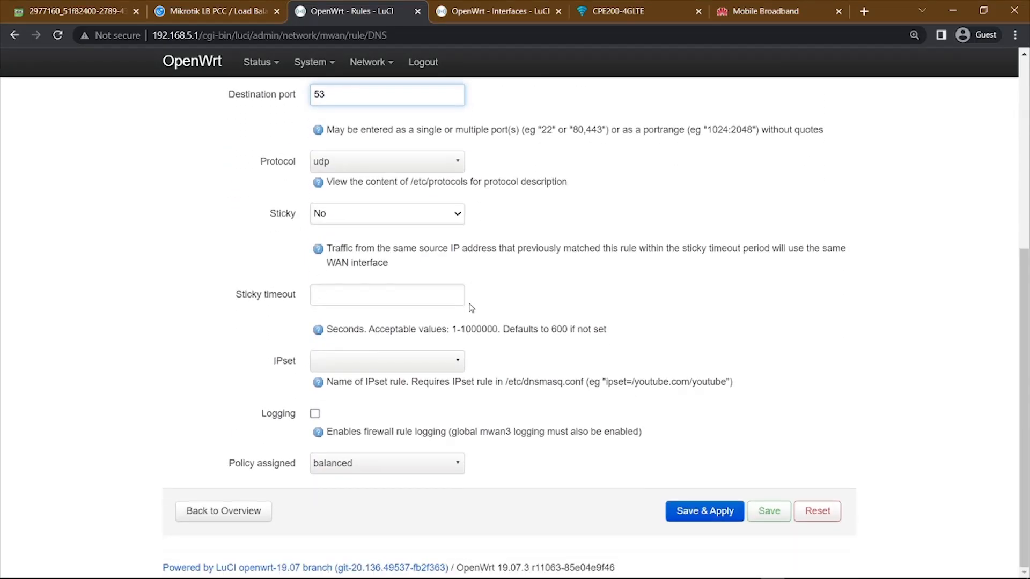
# Review the policies assignable to the DNS rule, keep balanced and save the rule.
pyautogui.moveTo(235, 465); pyautogui.dragTo(324, 478)
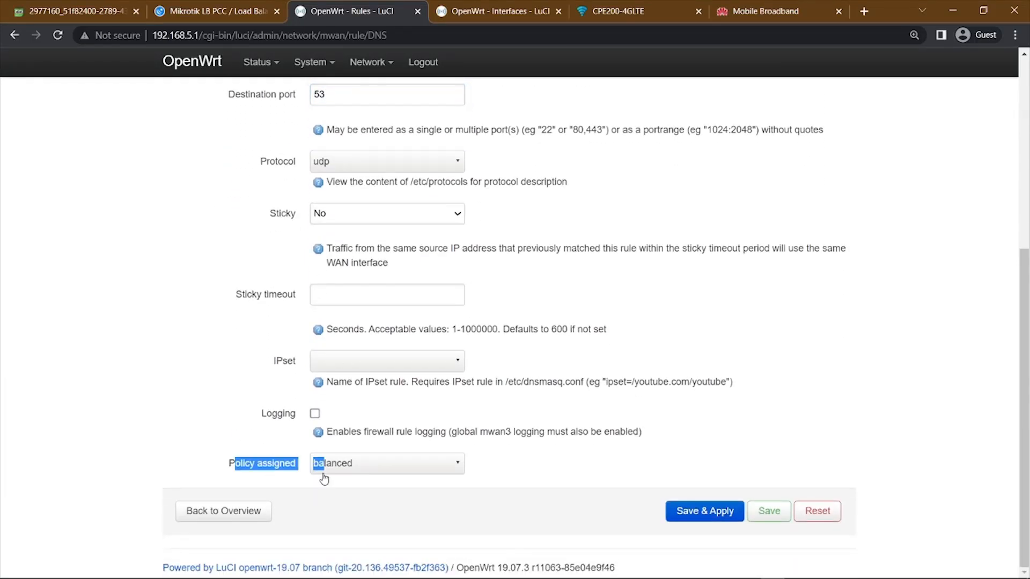
pyautogui.click(372, 470)
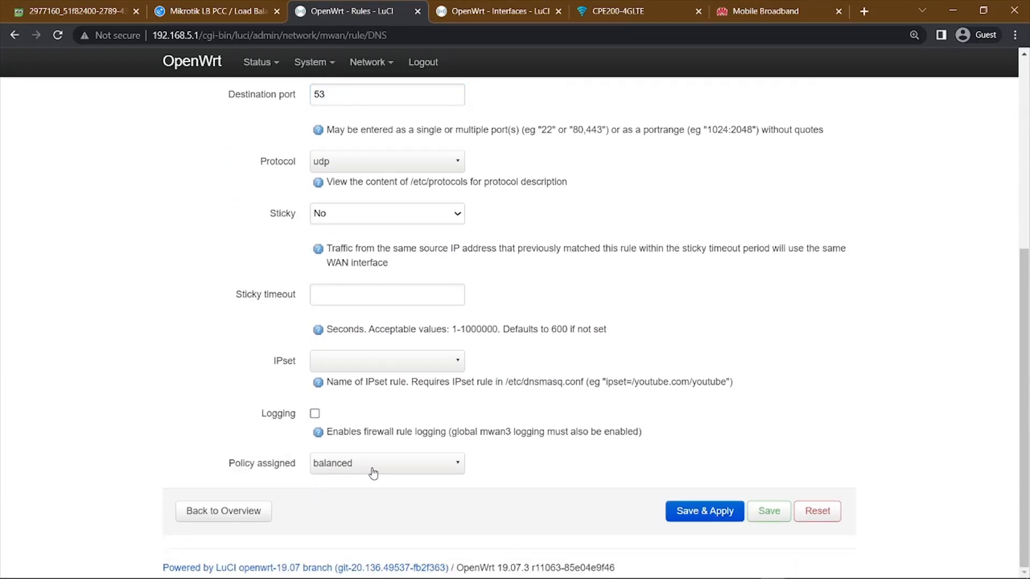
pyautogui.click(782, 519)
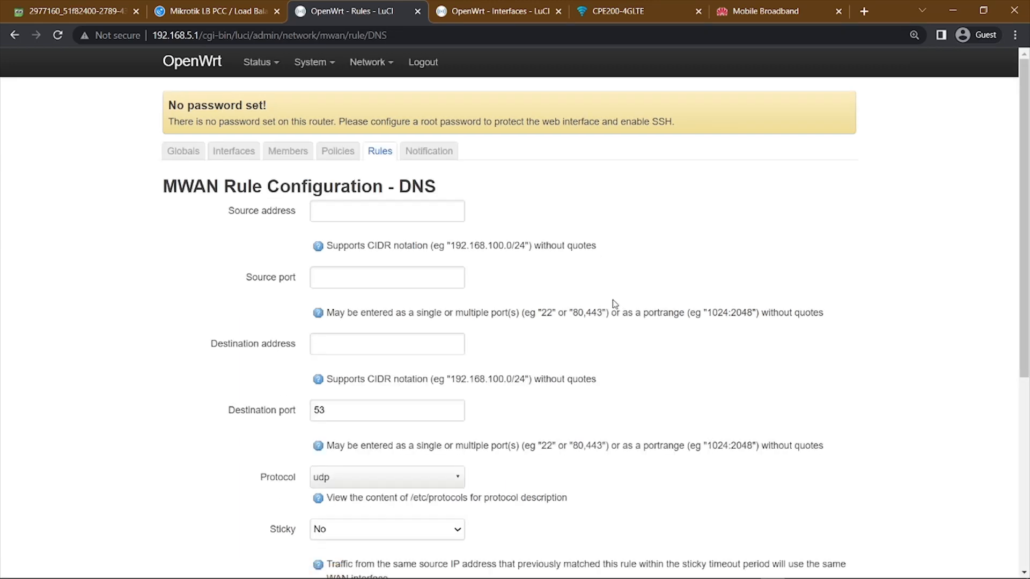
# Return to the MWAN rules list, open the DNSW1 rule and check its destination port and protocol.
pyautogui.click(382, 153)
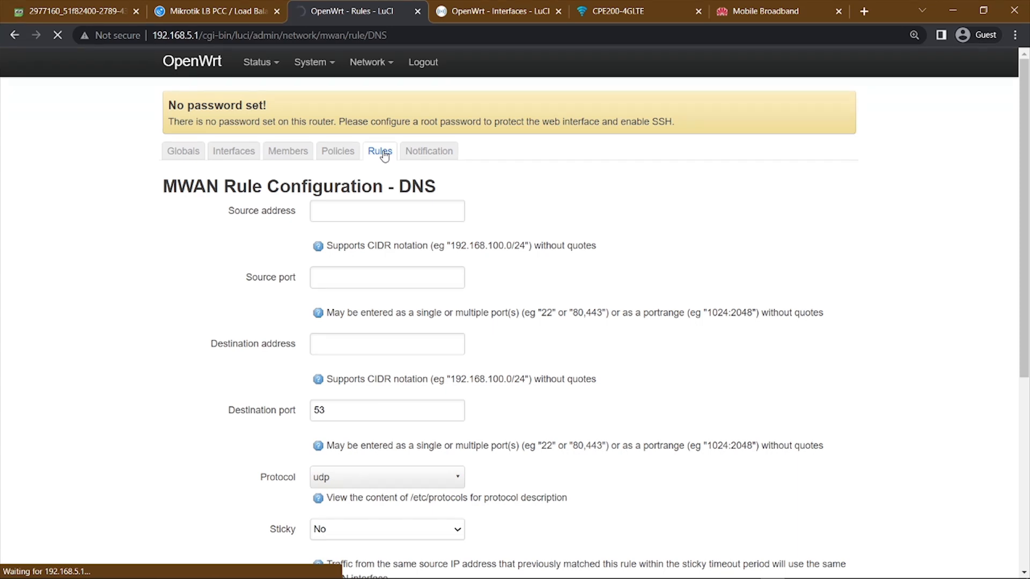
pyautogui.scroll(-5, 948, 360)
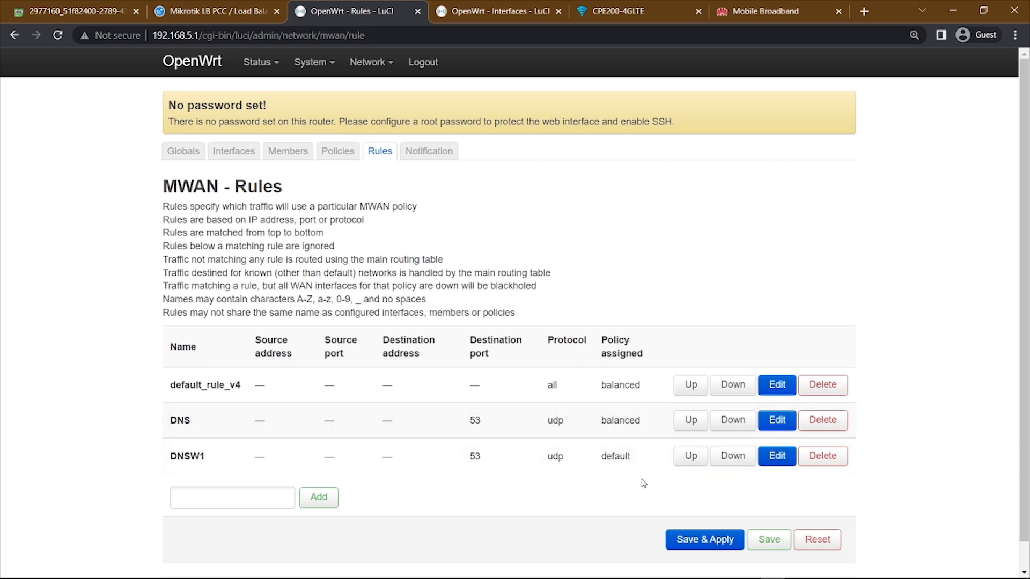
pyautogui.click(779, 460)
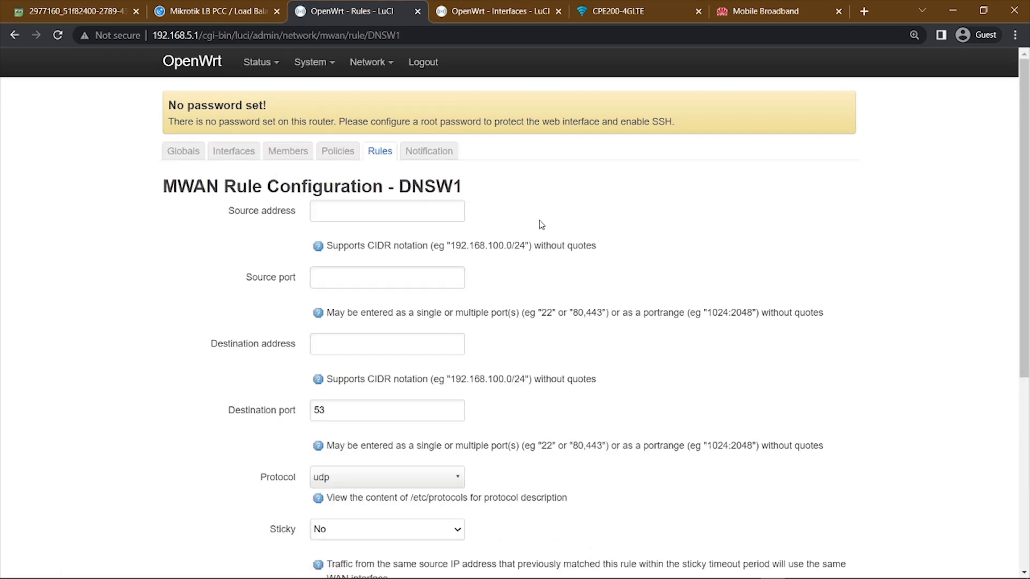
pyautogui.scroll(-5, 476, 223)
pyautogui.scroll(-1, 531, 355)
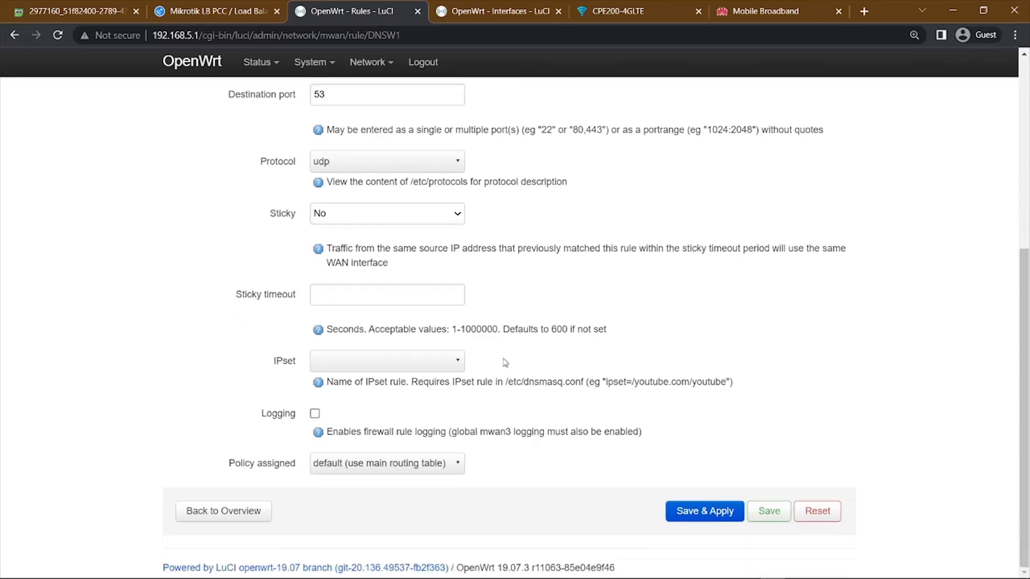
pyautogui.scroll(5, 513, 374)
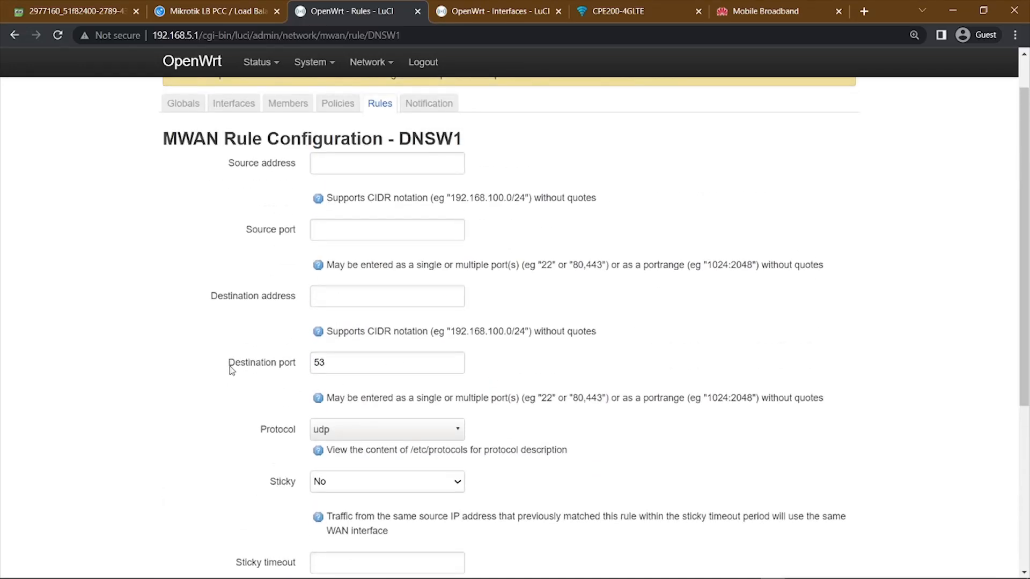
pyautogui.moveTo(229, 368); pyautogui.dragTo(310, 373)
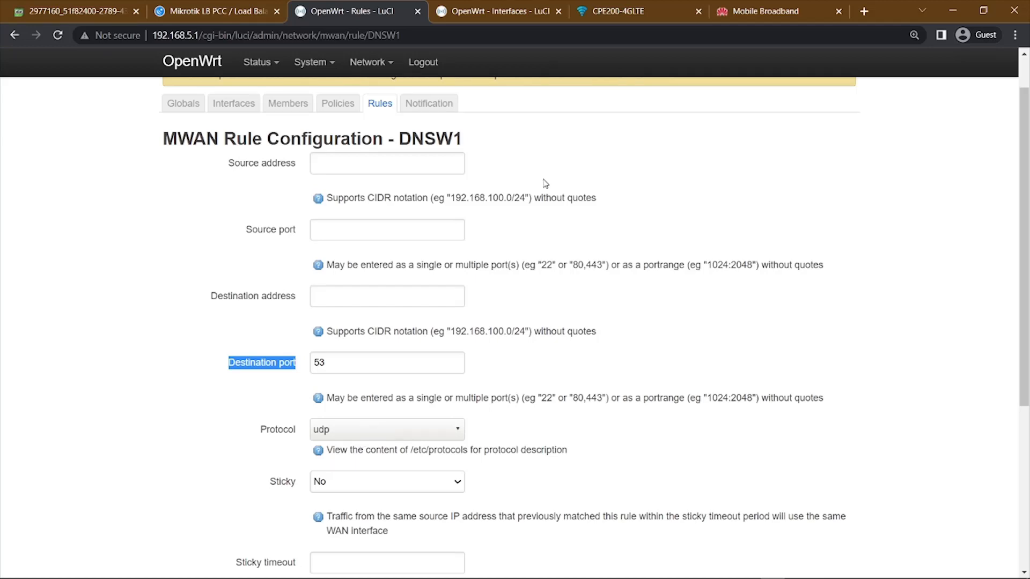
# Review the policies assignable to the DNSW1 rule and keep default (use main routing table).
pyautogui.scroll(-5, 553, 212)
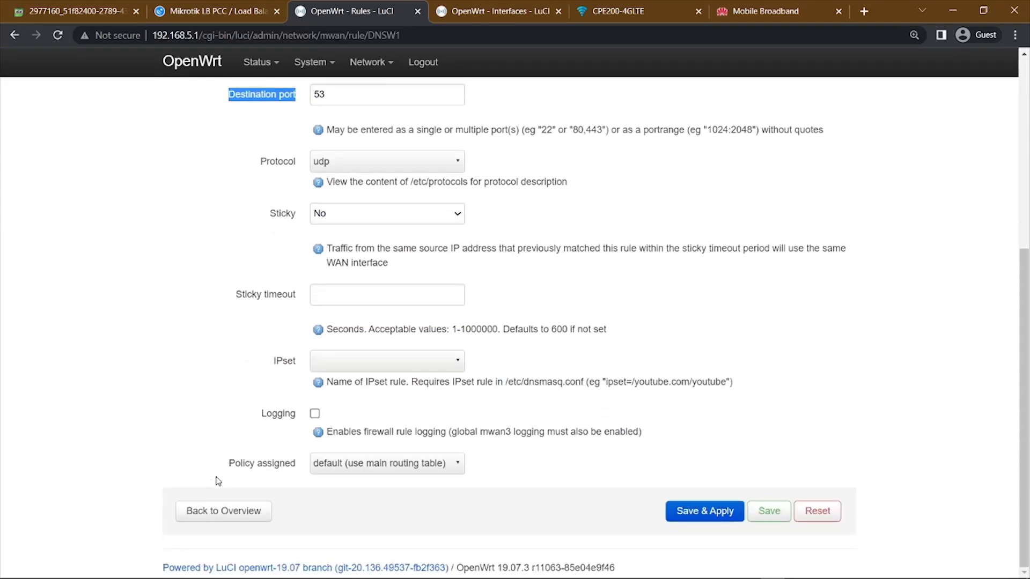
pyautogui.moveTo(226, 474); pyautogui.dragTo(280, 477)
pyautogui.click(415, 467)
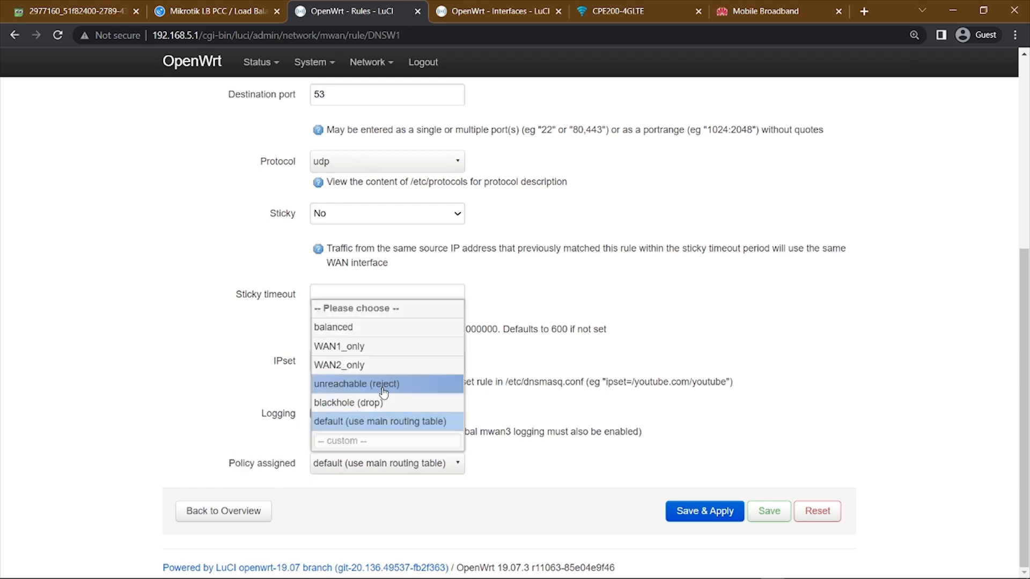
pyautogui.click(374, 424)
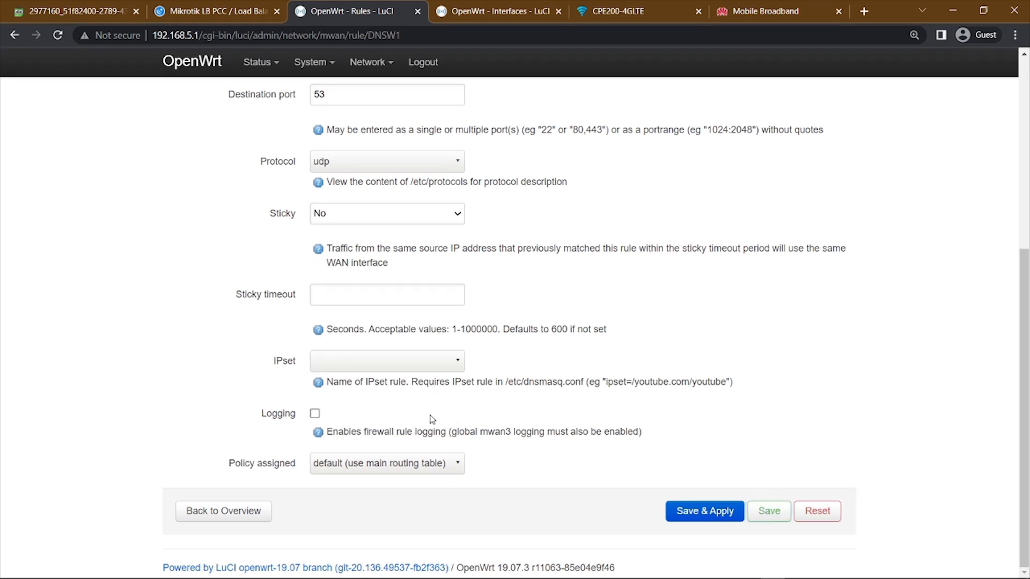
# Open the MWAN policies list and examine the balanced policy's assigned members and last resort.
pyautogui.scroll(6, 388, 471)
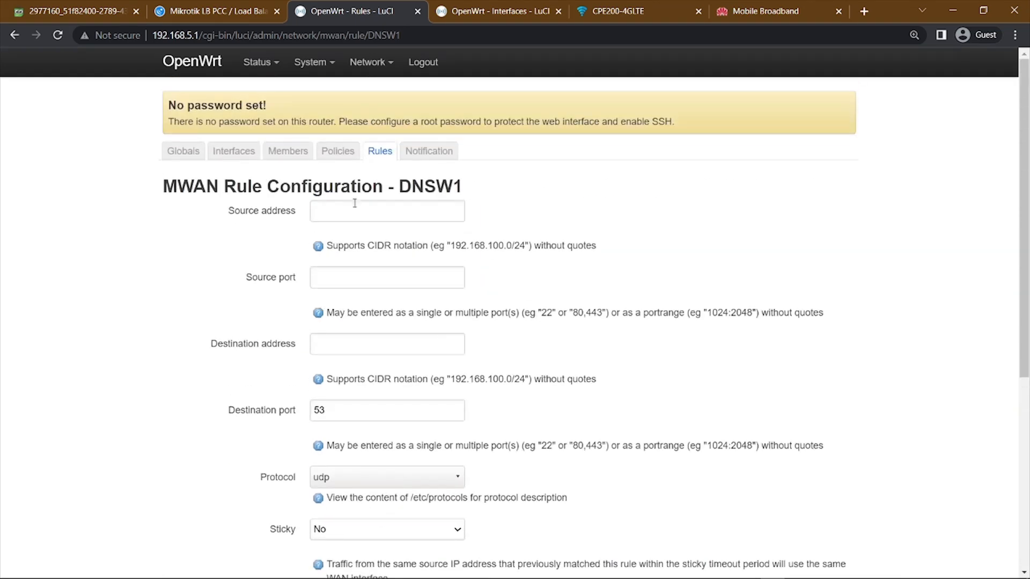
pyautogui.click(338, 155)
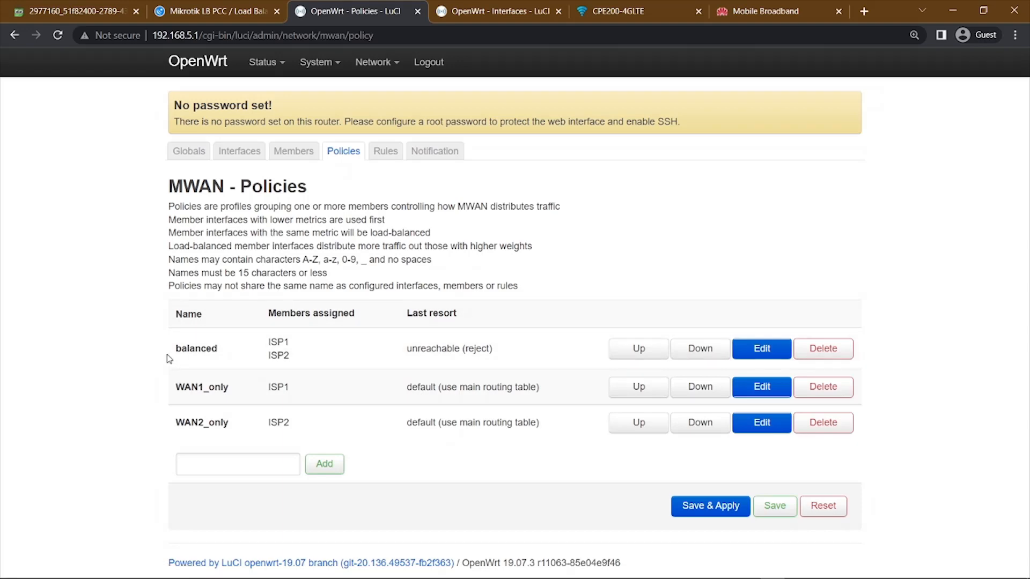
pyautogui.moveTo(168, 356); pyautogui.dragTo(216, 358)
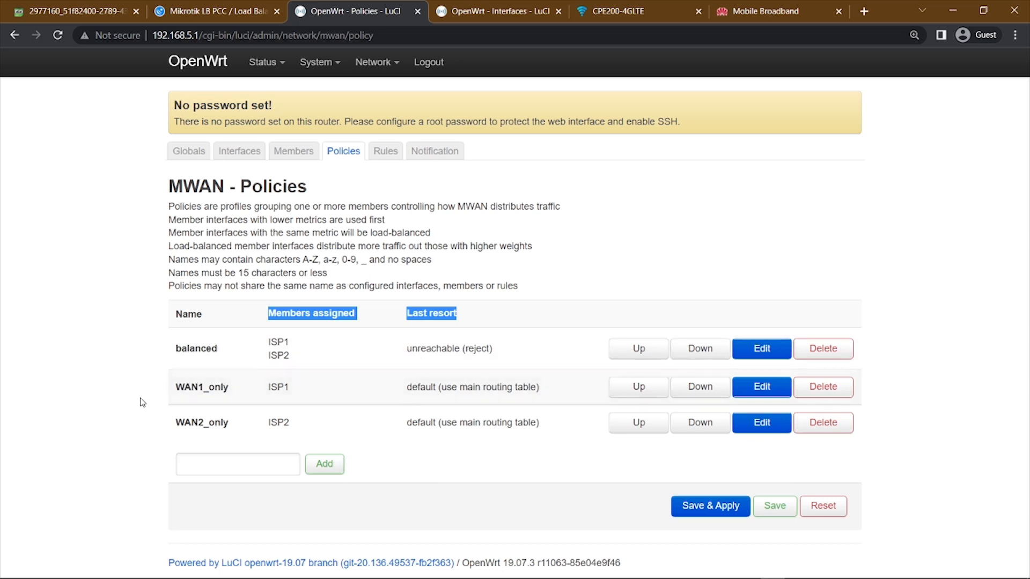
# Return to the MWAN rules list and save the rules without applying them.
pyautogui.click(380, 154)
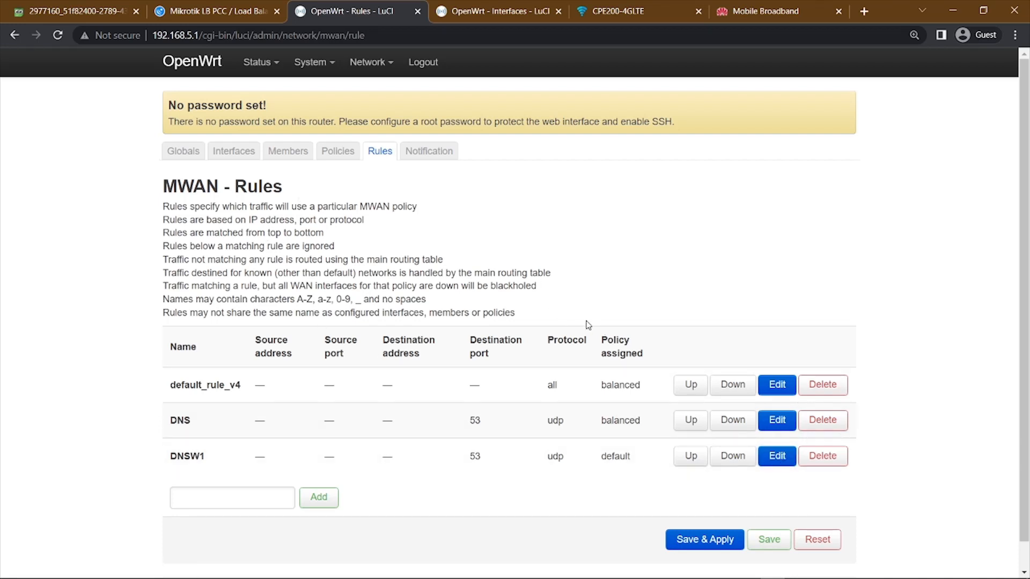
pyautogui.scroll(-1, 756, 360)
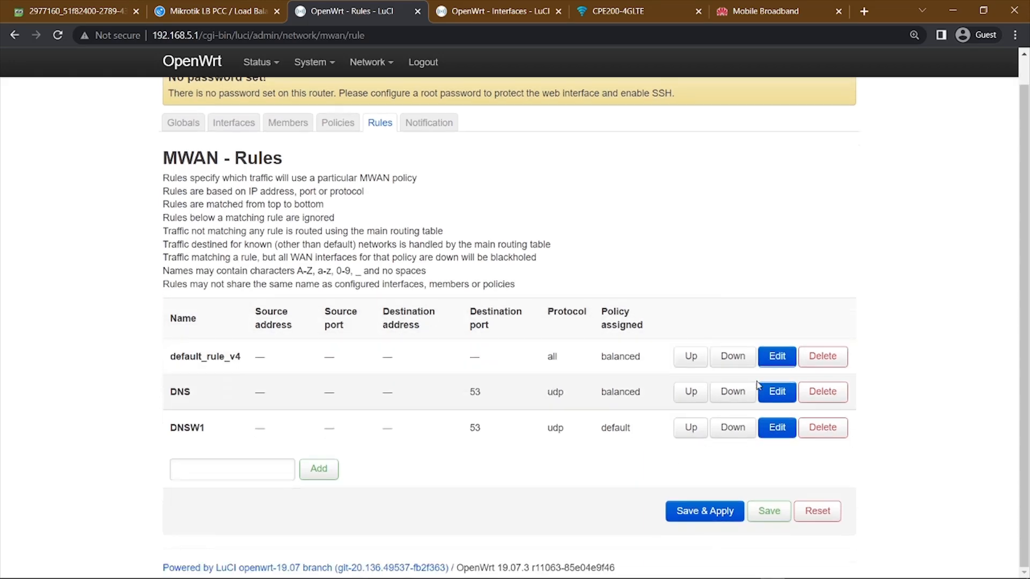
pyautogui.click(769, 514)
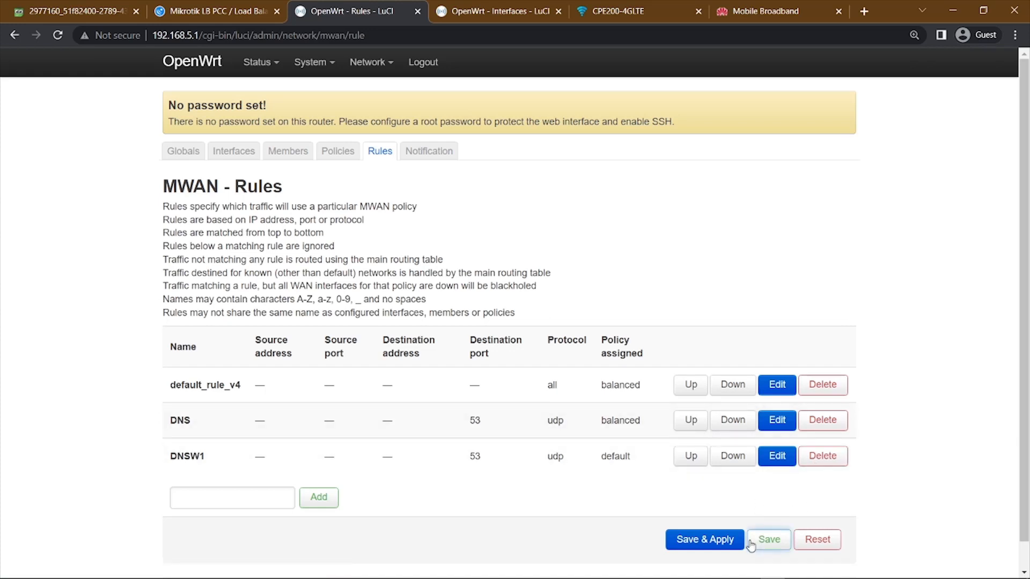
# Review the configured MWAN interfaces, members and policies one after another.
pyautogui.click(229, 156)
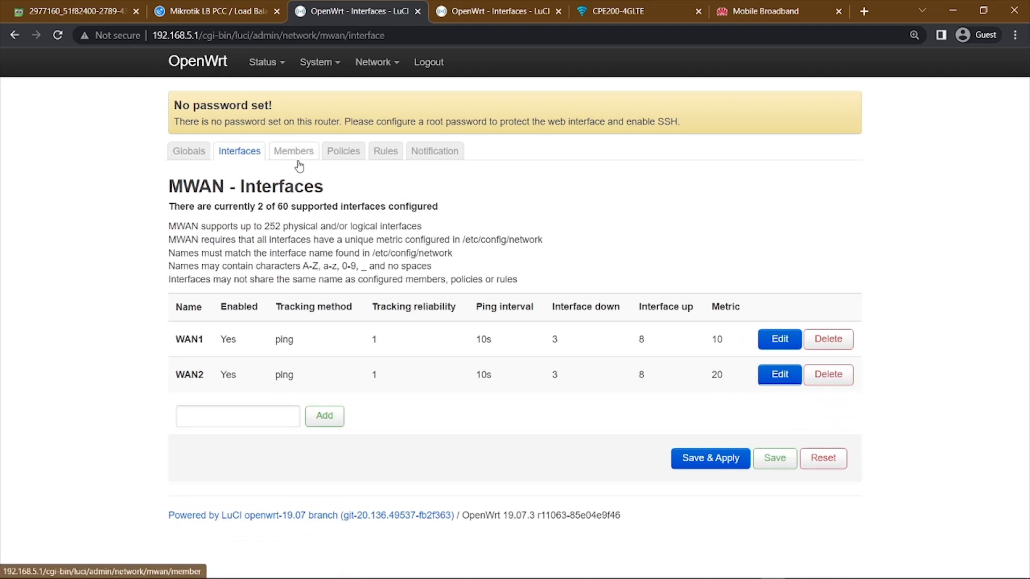
pyautogui.click(297, 159)
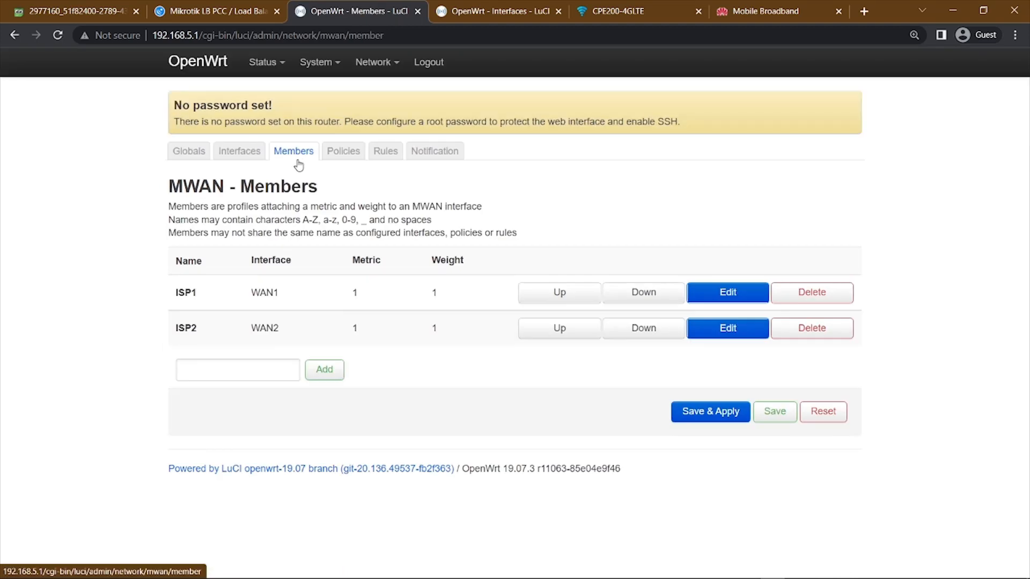
pyautogui.click(363, 160)
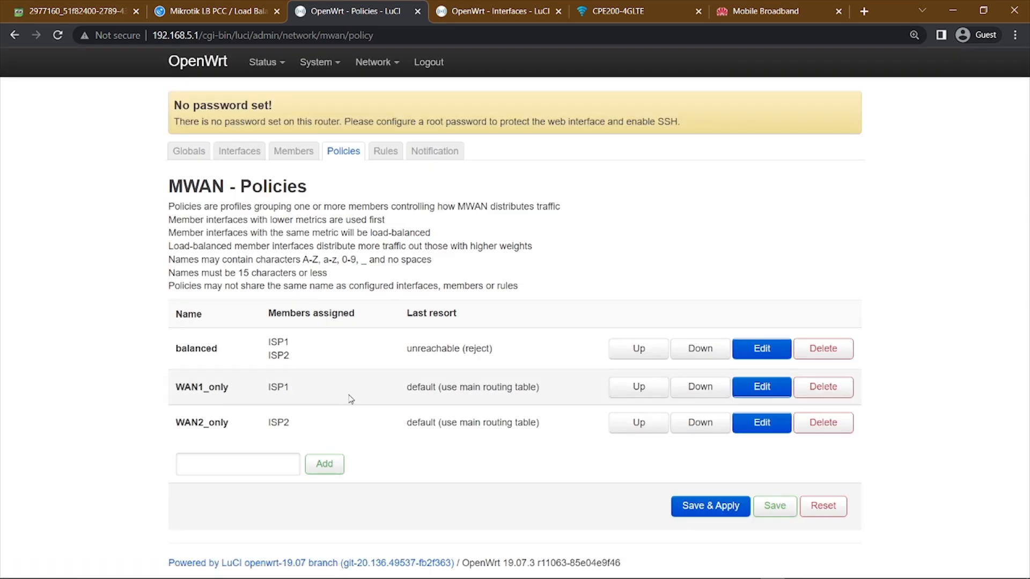
# Go back to the MWAN rules list, then save and apply the configuration.
pyautogui.click(385, 154)
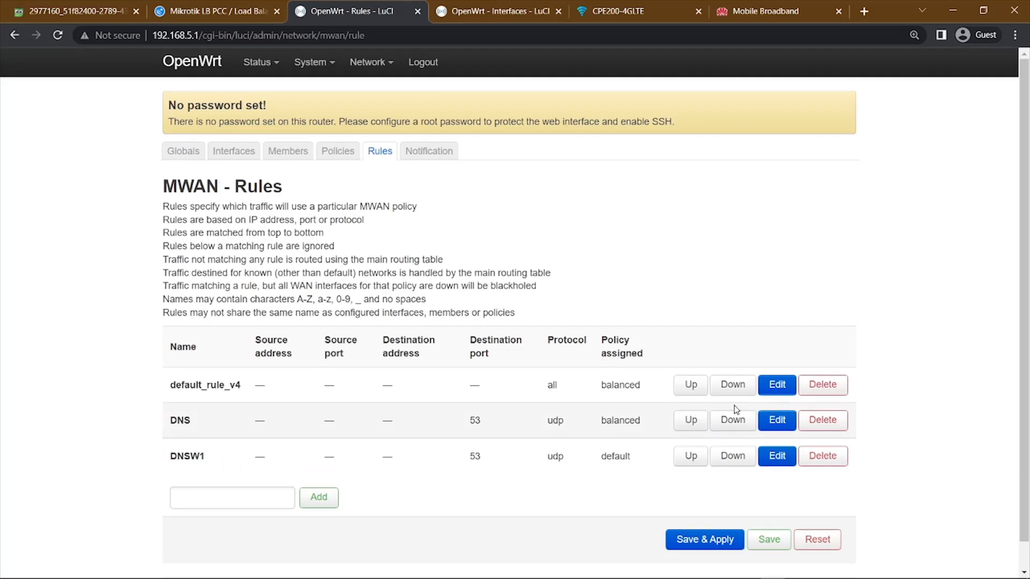
pyautogui.scroll(-1, 735, 408)
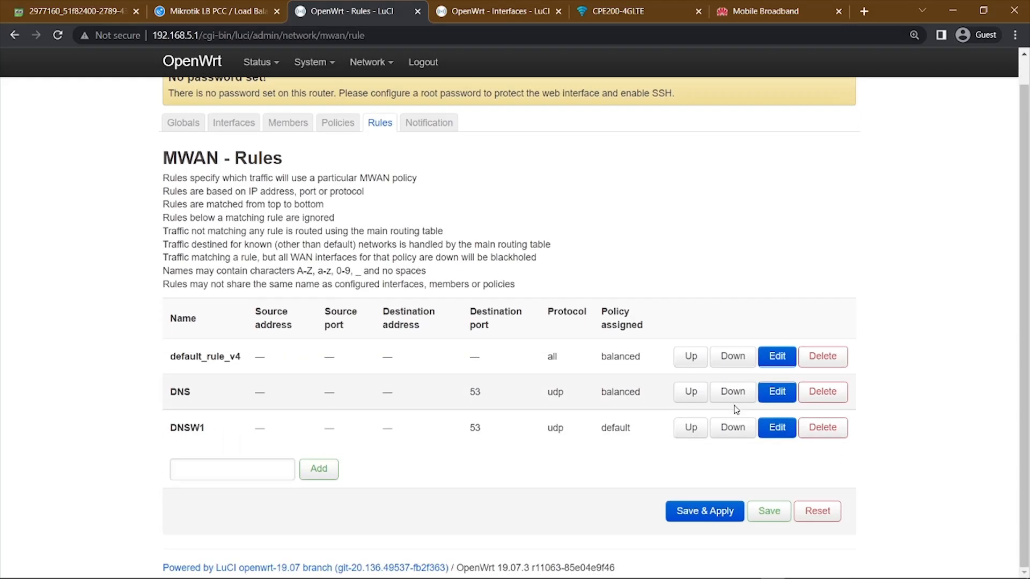
pyautogui.click(698, 514)
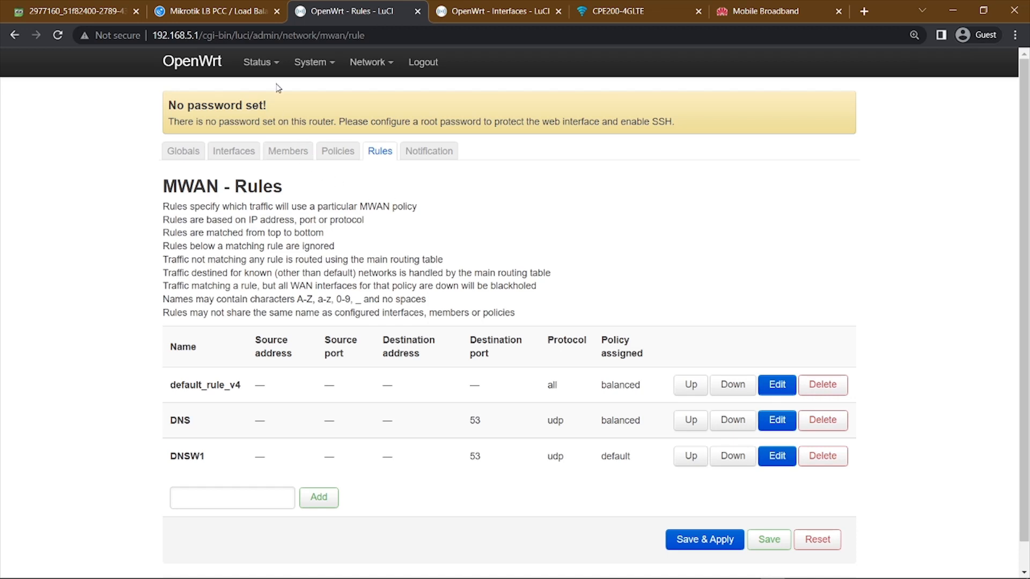
# Open the load balancing status page and check the status of the WAN1 and WAN2 interfaces.
pyautogui.moveTo(270, 67)
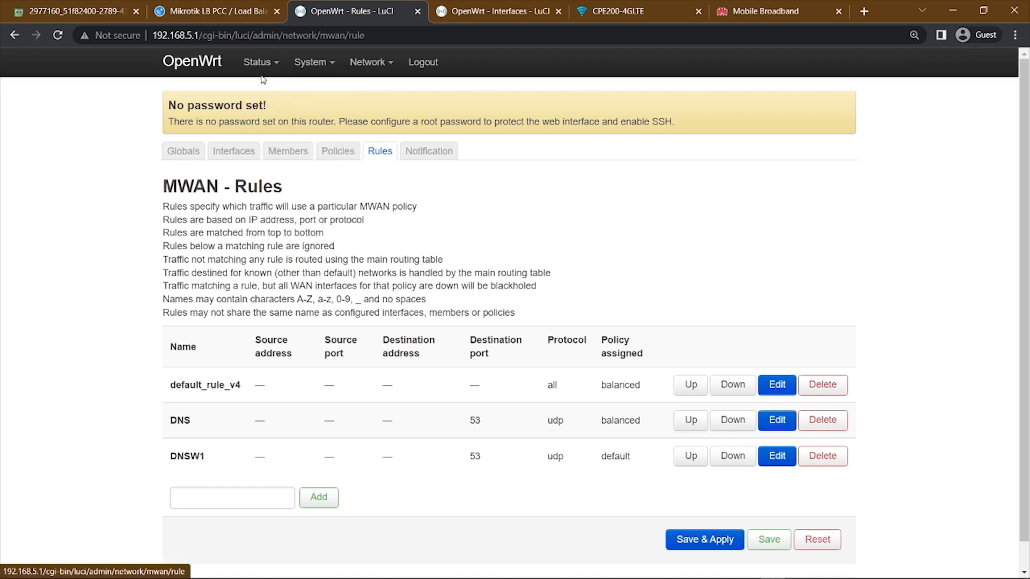
pyautogui.click(260, 69)
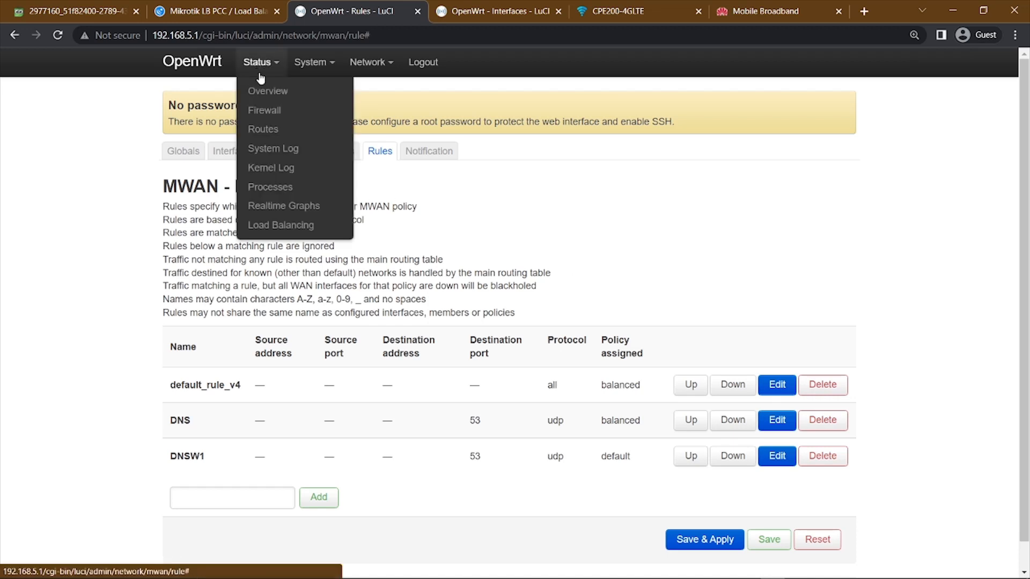
pyautogui.click(279, 228)
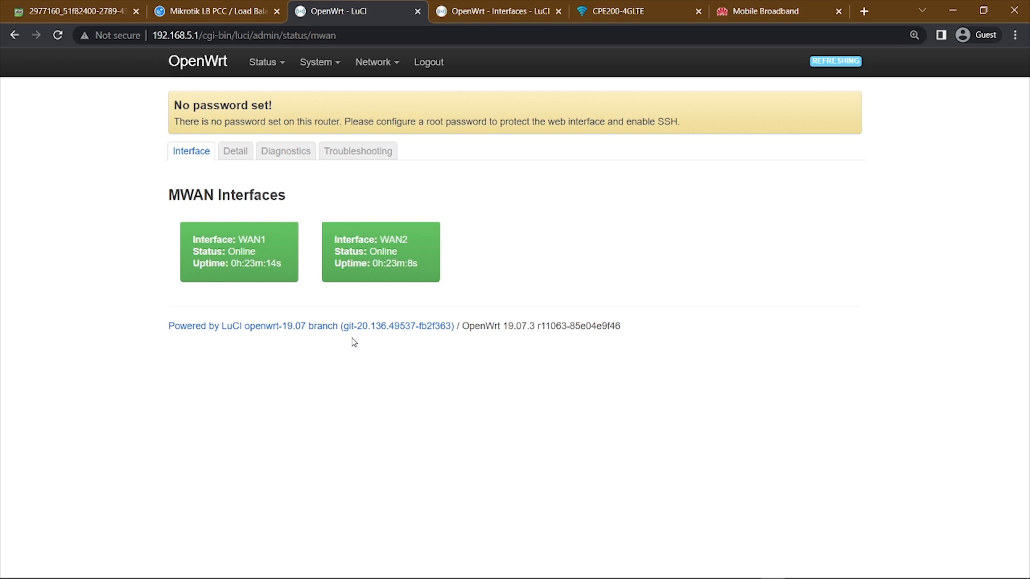
pyautogui.doubleClick(244, 241)
pyautogui.moveTo(380, 242)
pyautogui.mouseDown()
pyautogui.moveTo(424, 246)
pyautogui.moveTo(398, 253)
pyautogui.mouseUp()
pyautogui.moveTo(192, 239); pyautogui.dragTo(299, 253)
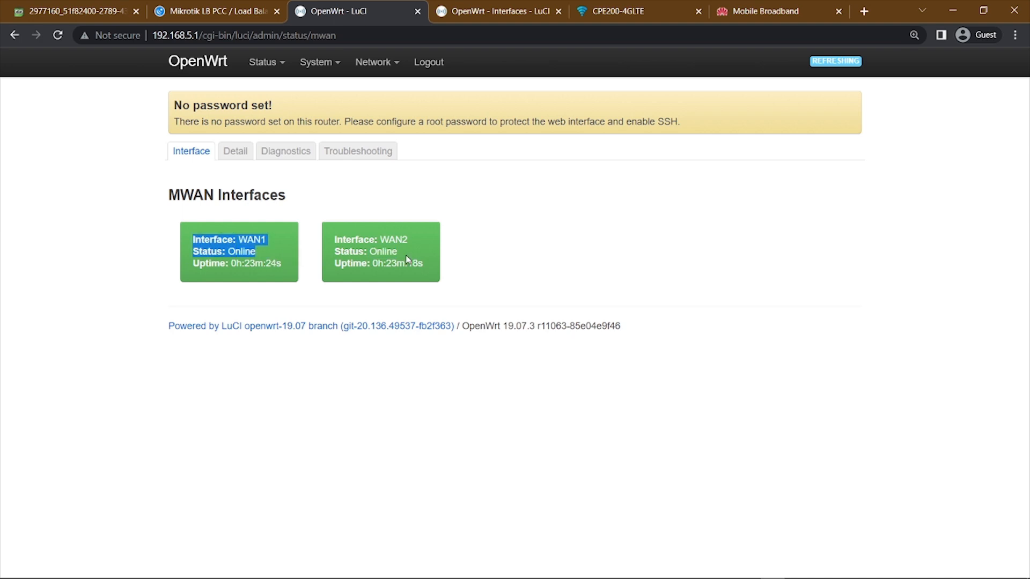
pyautogui.moveTo(369, 251); pyautogui.dragTo(450, 237)
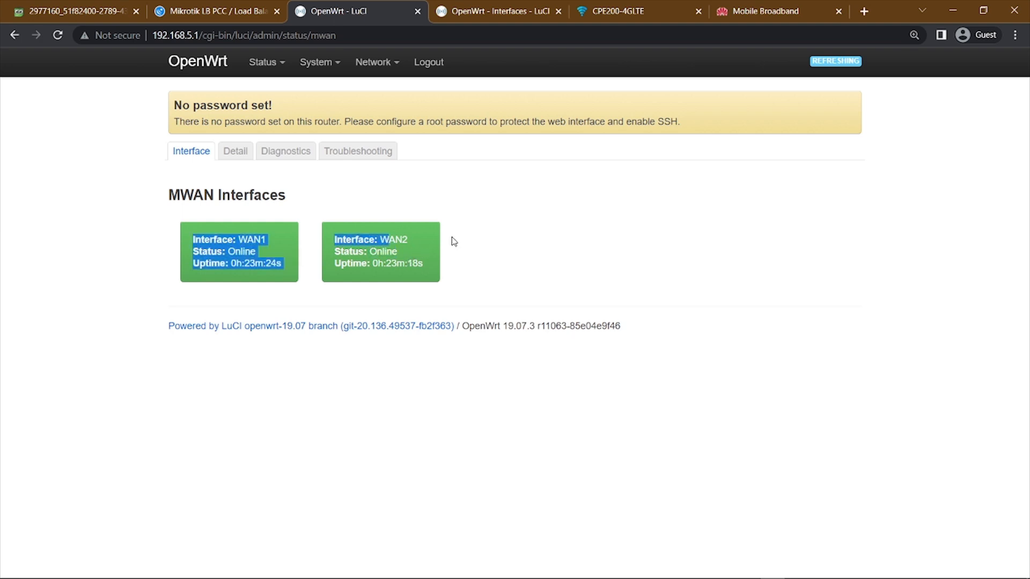
pyautogui.click(650, 275)
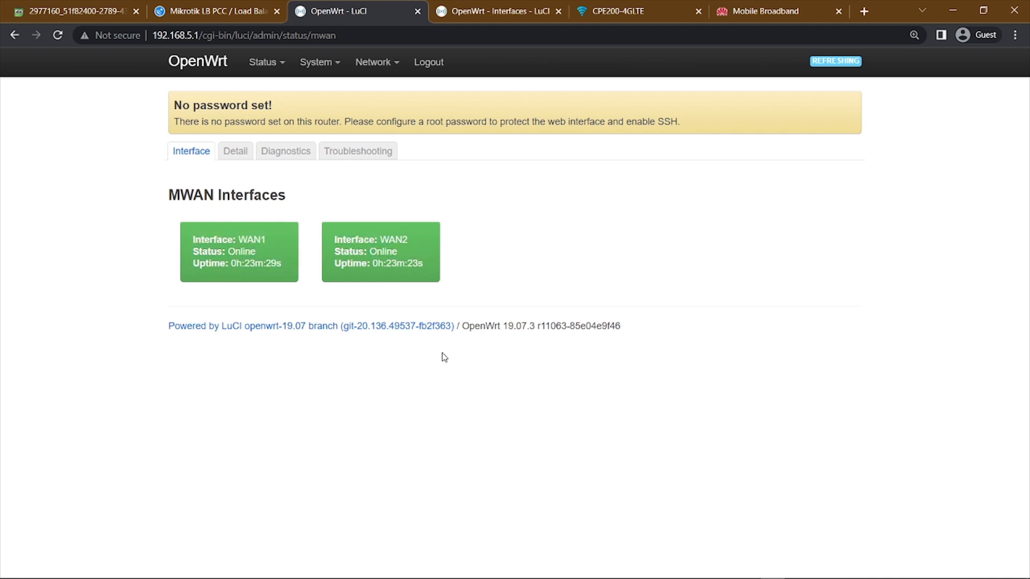
# Examine the detailed MWAN status, including the IPv4 policy shares for WAN1_only and balanced and the active user rules.
pyautogui.click(239, 159)
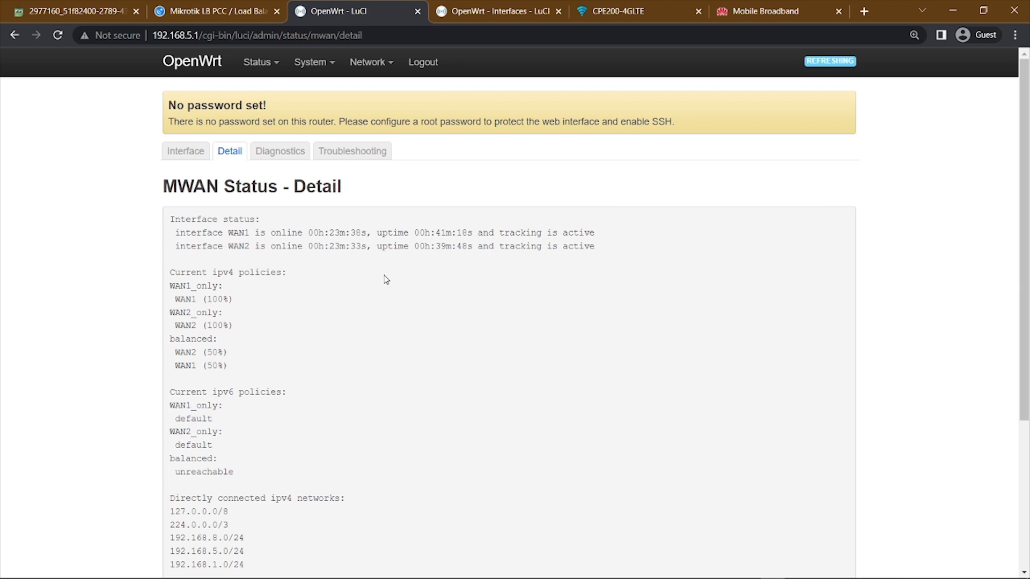
pyautogui.scroll(-1, 385, 279)
pyautogui.scroll(-1, 383, 308)
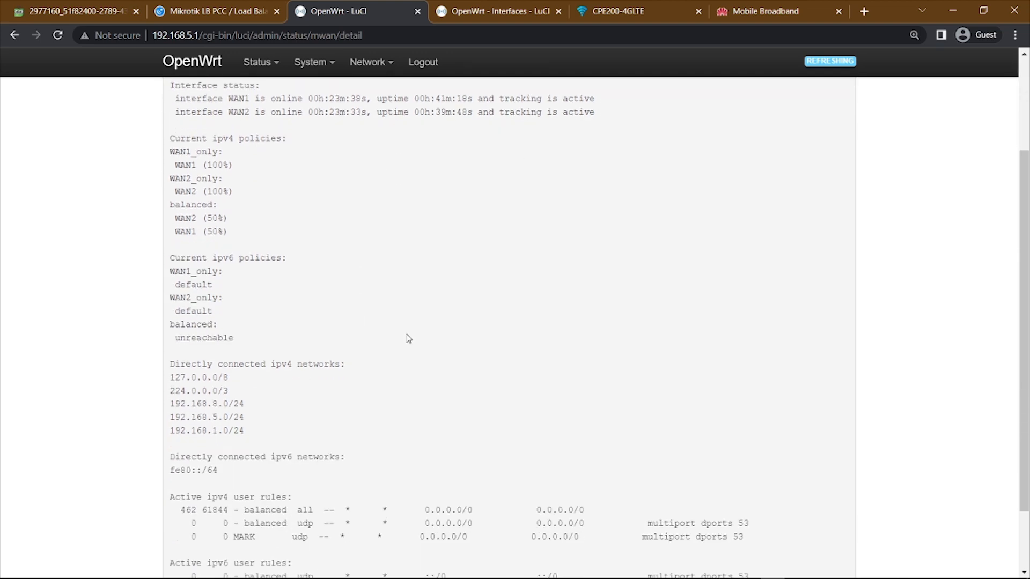
pyautogui.scroll(2, 415, 355)
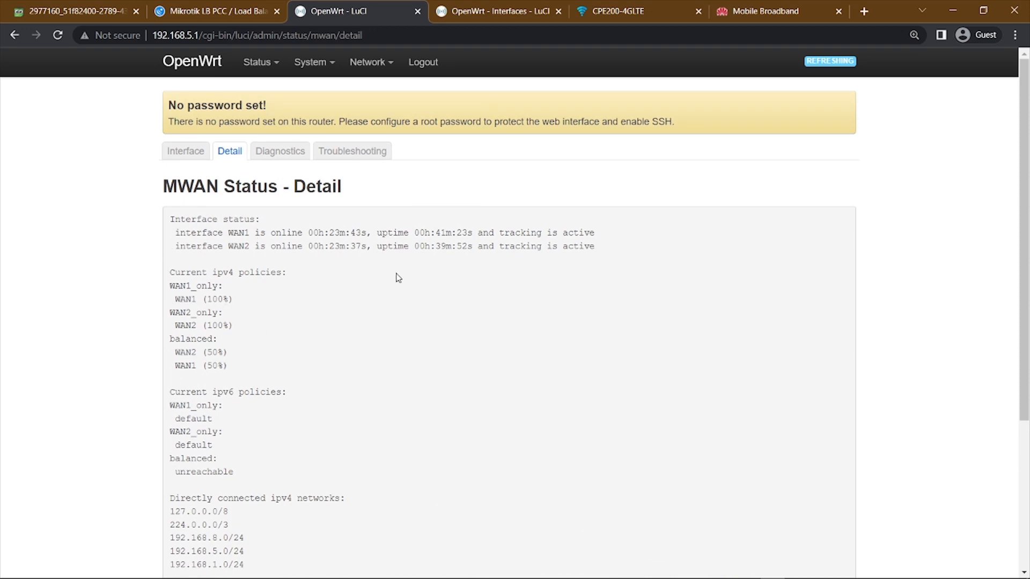
pyautogui.scroll(-3, 397, 278)
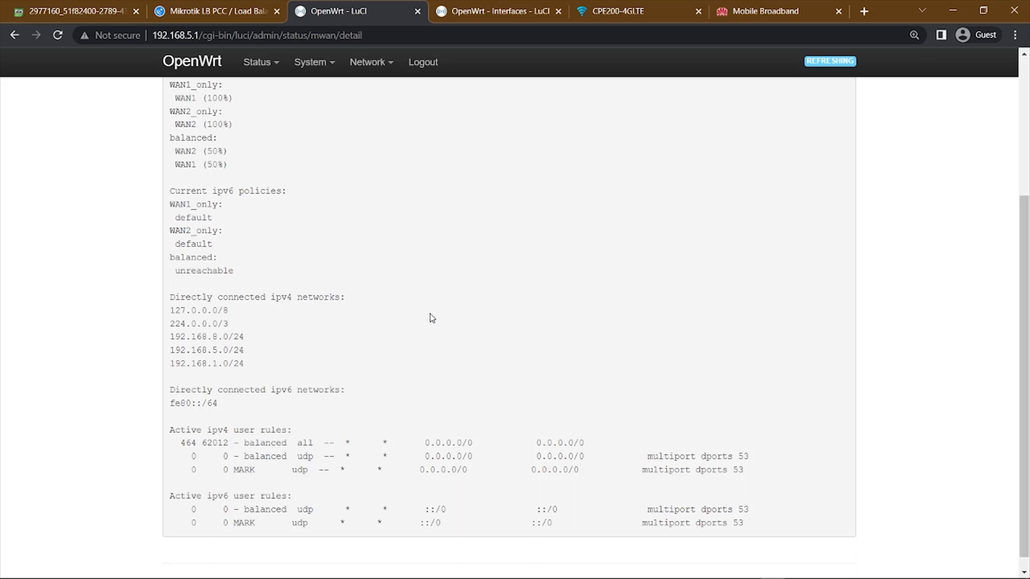
pyautogui.scroll(3, 432, 317)
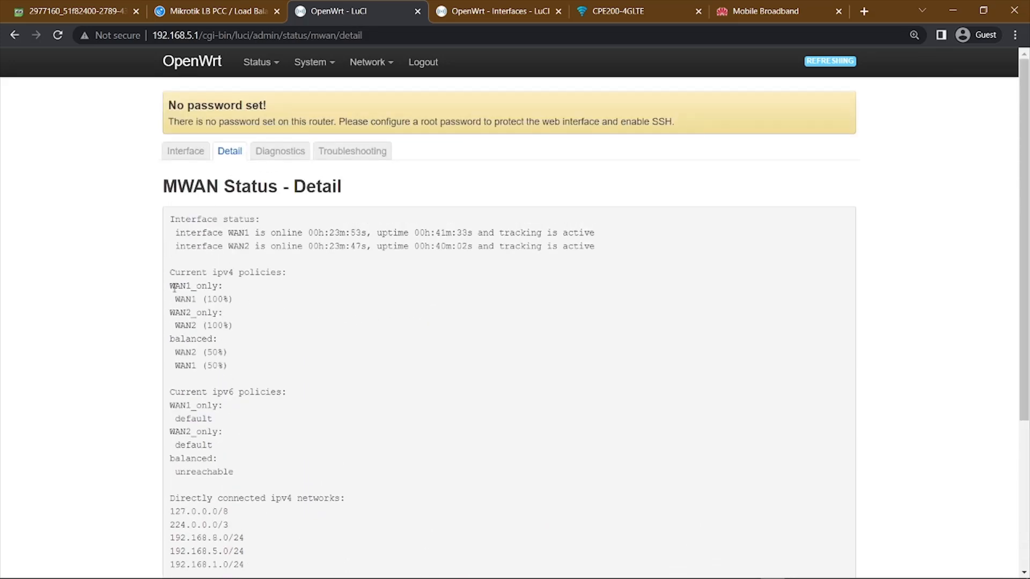
pyautogui.moveTo(171, 287); pyautogui.dragTo(238, 312)
pyautogui.moveTo(168, 340); pyautogui.dragTo(235, 371)
pyautogui.scroll(-4, 352, 301)
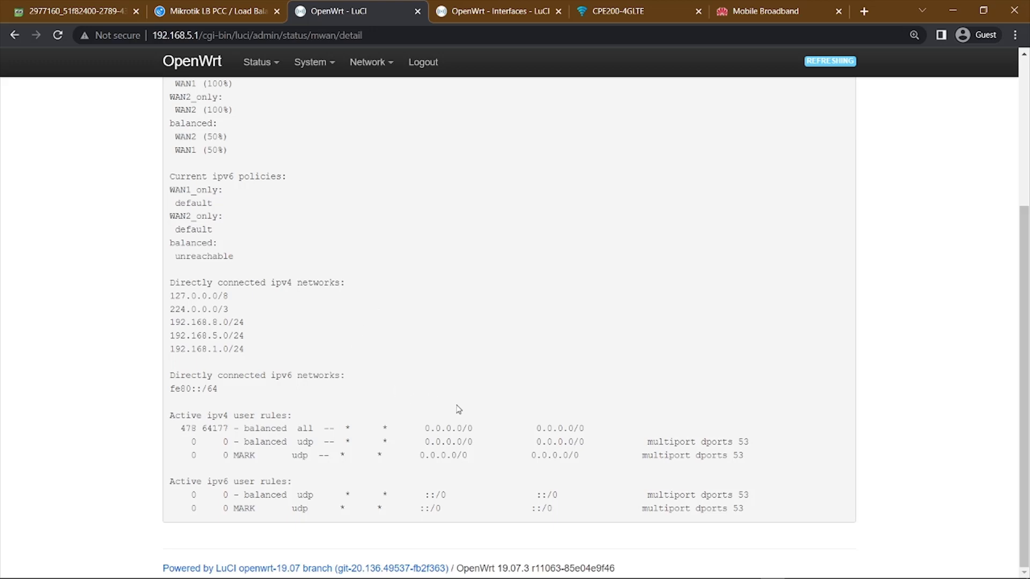
pyautogui.scroll(4, 459, 409)
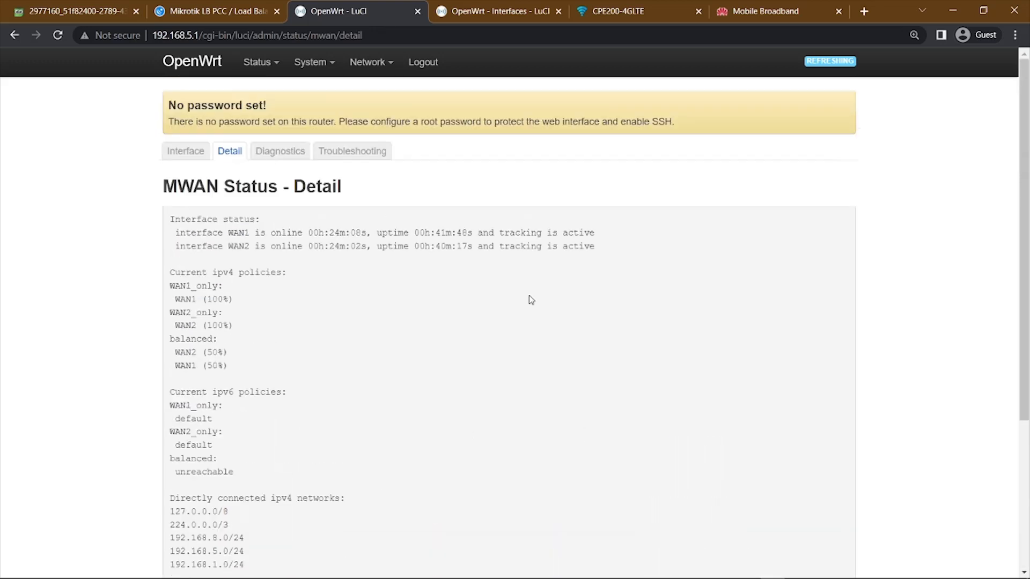
# Search Google for "speed test" in the browser tab that holds the OpenWrt interface settings.
pyautogui.click(484, 7)
pyautogui.click(466, 36)
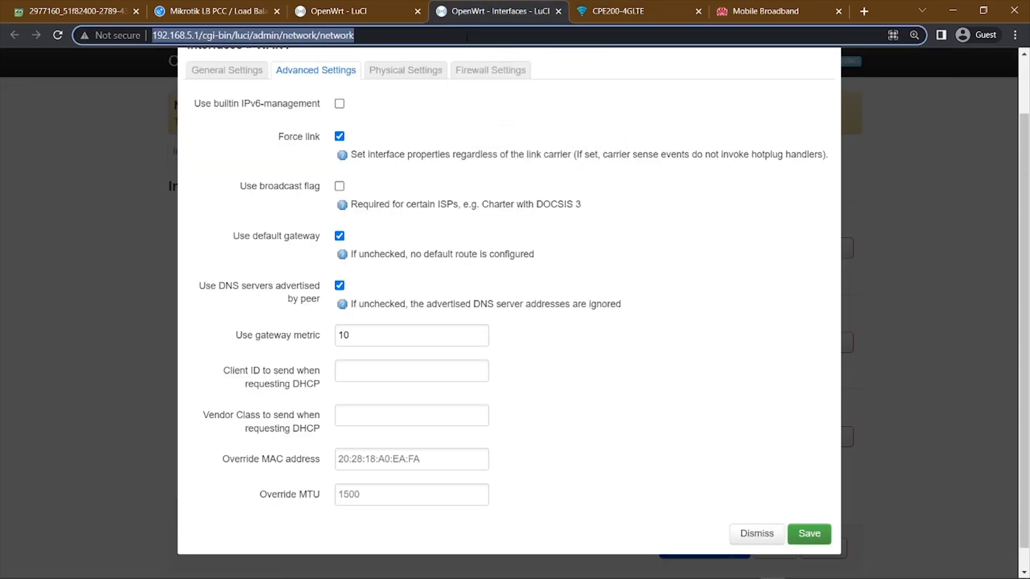
pyautogui.write('spe')
pyautogui.press('Down')
pyautogui.press('Return')
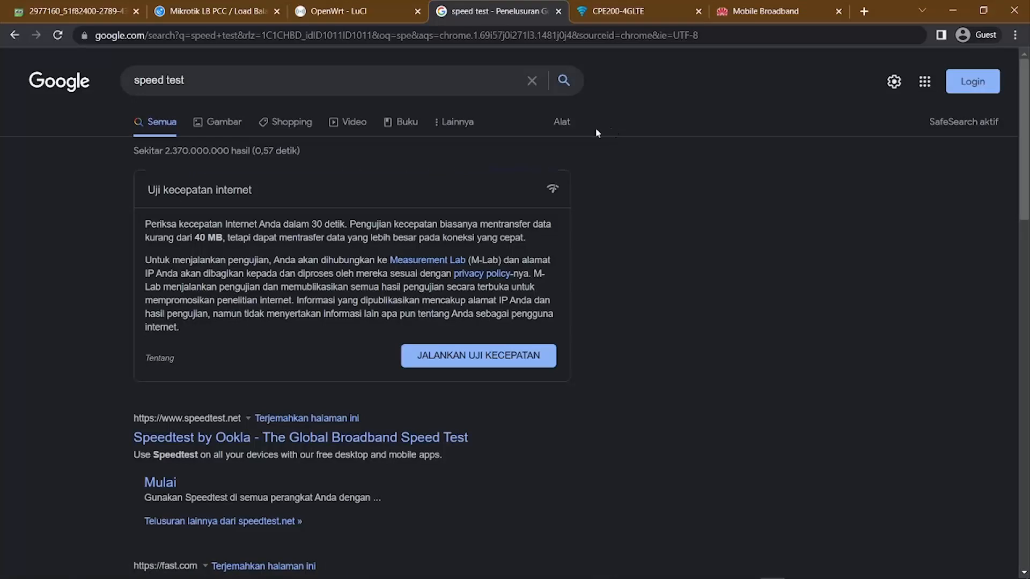
# Open the Cyberindo Aditama Speedtest result and run the internet speed test against the CBN Jakarta server.
pyautogui.scroll(-6, 597, 133)
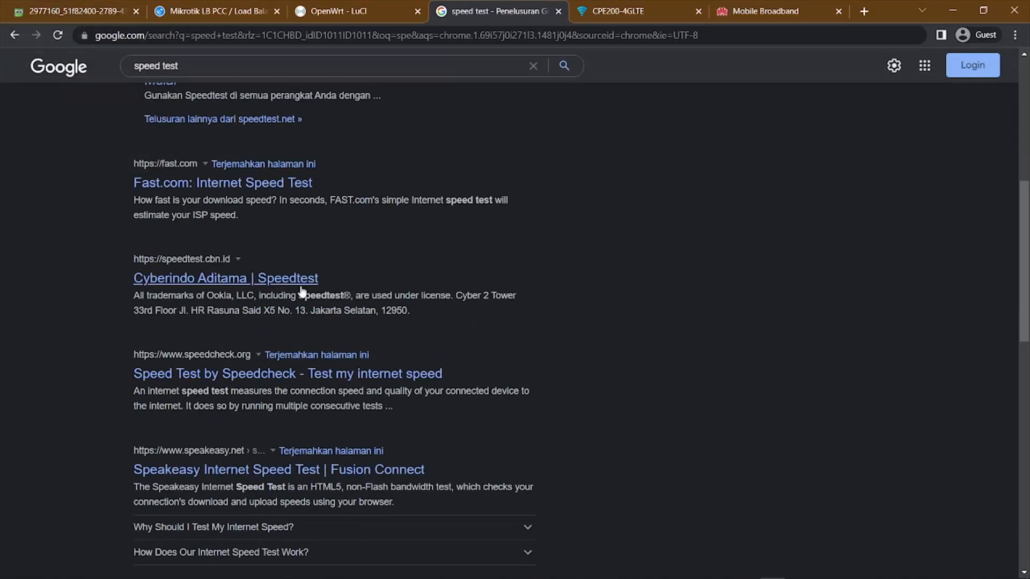
pyautogui.click(283, 279)
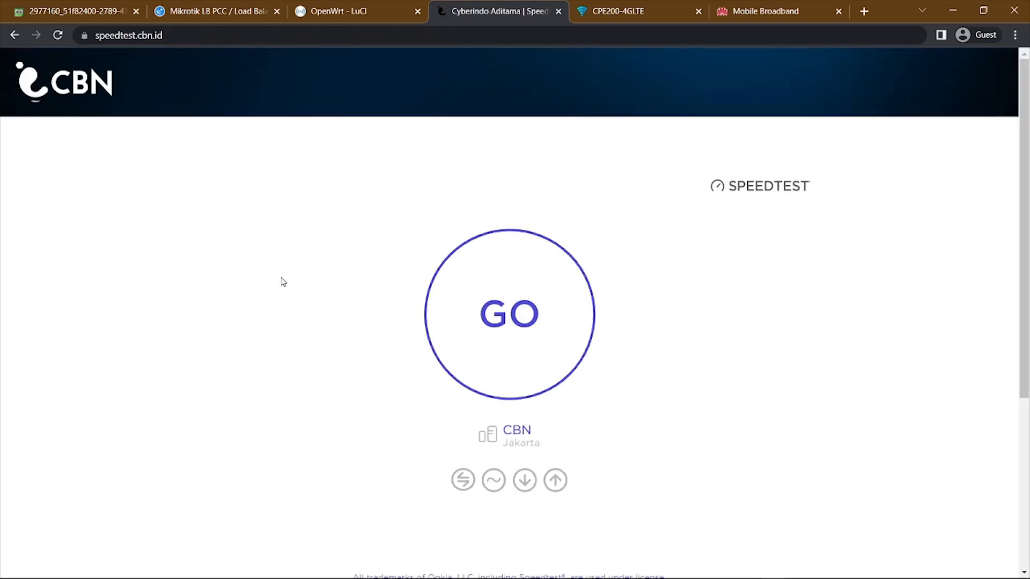
pyautogui.click(496, 336)
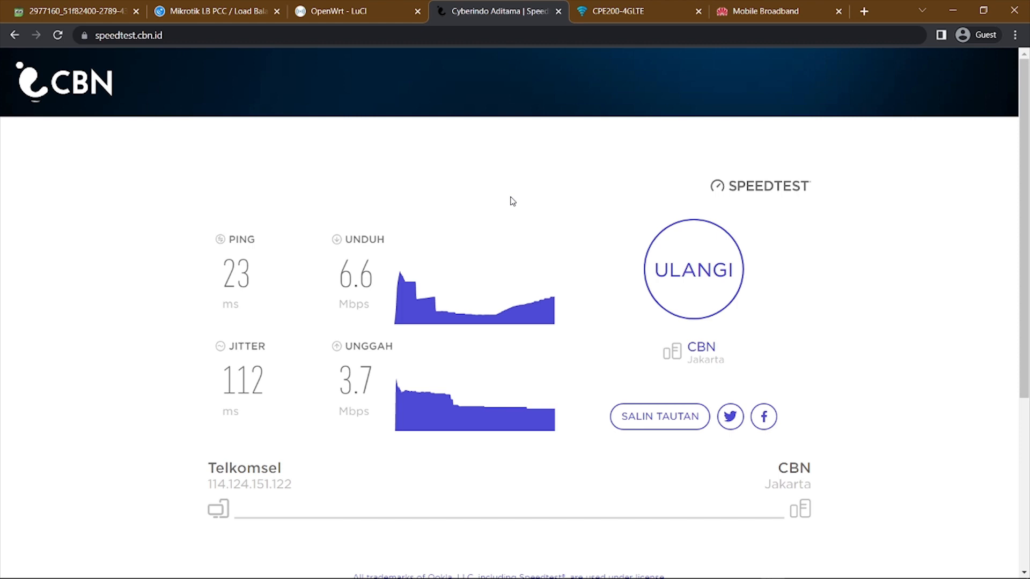
# Review the LB PCC calculation for the two WAN speeds, and return to the CBN speed test results.
pyautogui.click(334, 3)
pyautogui.click(197, 8)
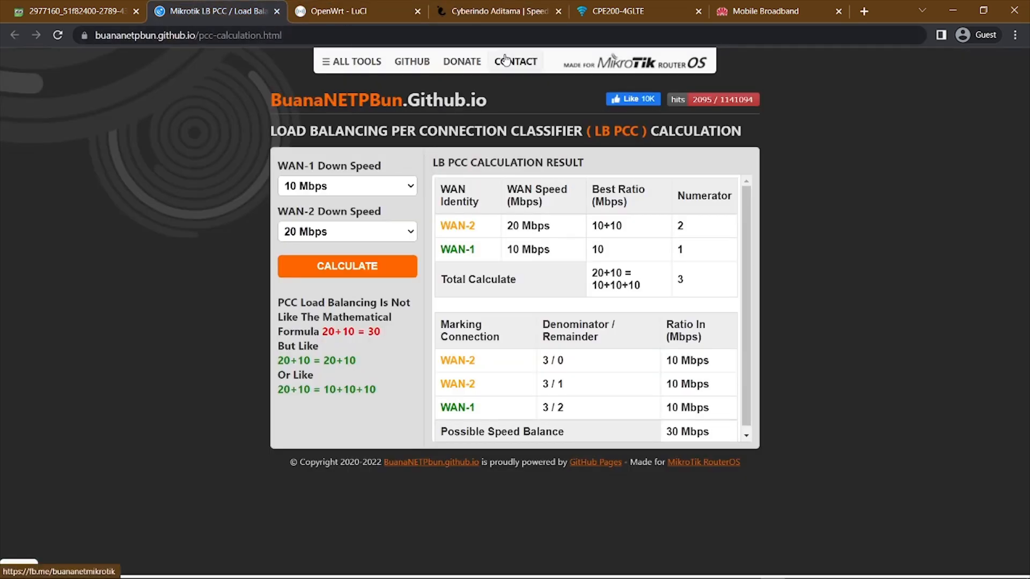
pyautogui.click(509, 7)
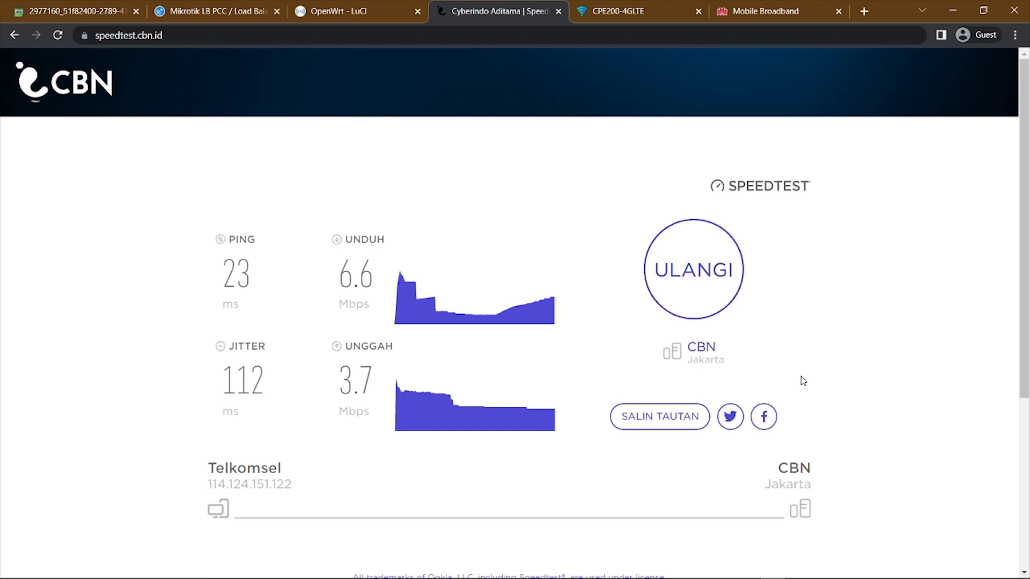
# Examine the detailed MWAN status again, covering the interface status, balanced policy shares, connected networks and active IPv4 user rules.
pyautogui.click(369, 7)
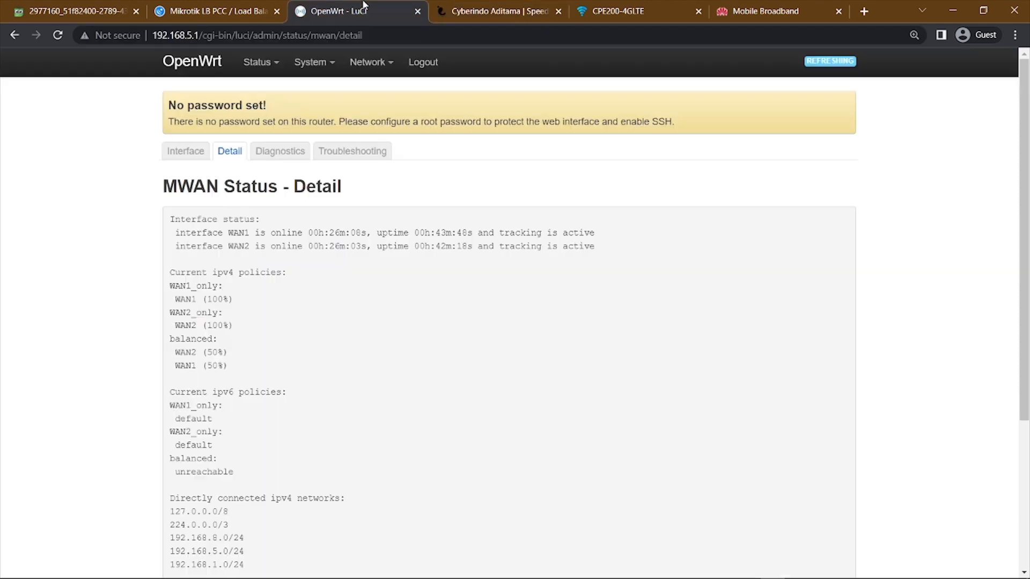
pyautogui.scroll(-1, 558, 386)
pyautogui.scroll(-1, 568, 397)
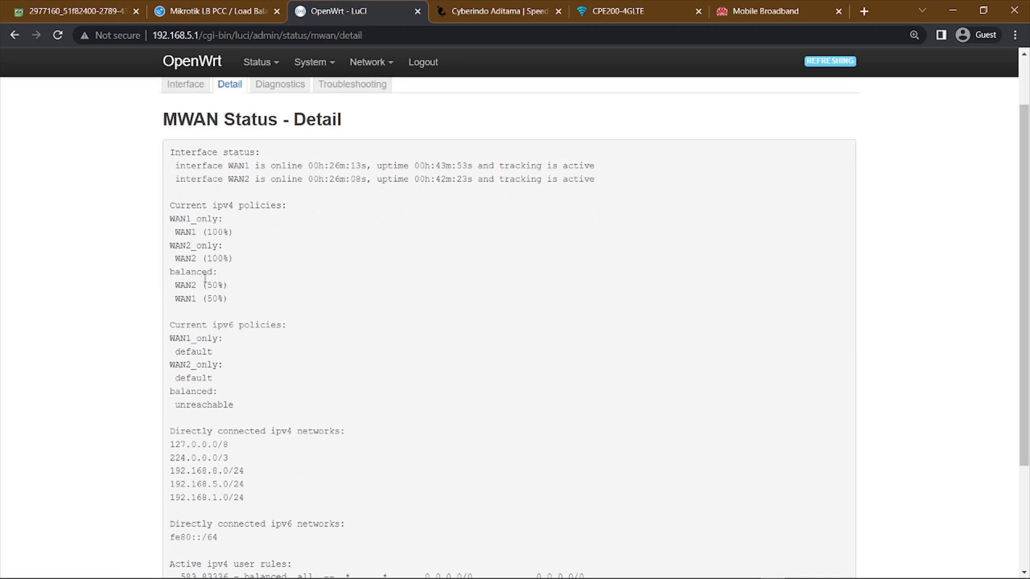
pyautogui.scroll(1, 407, 289)
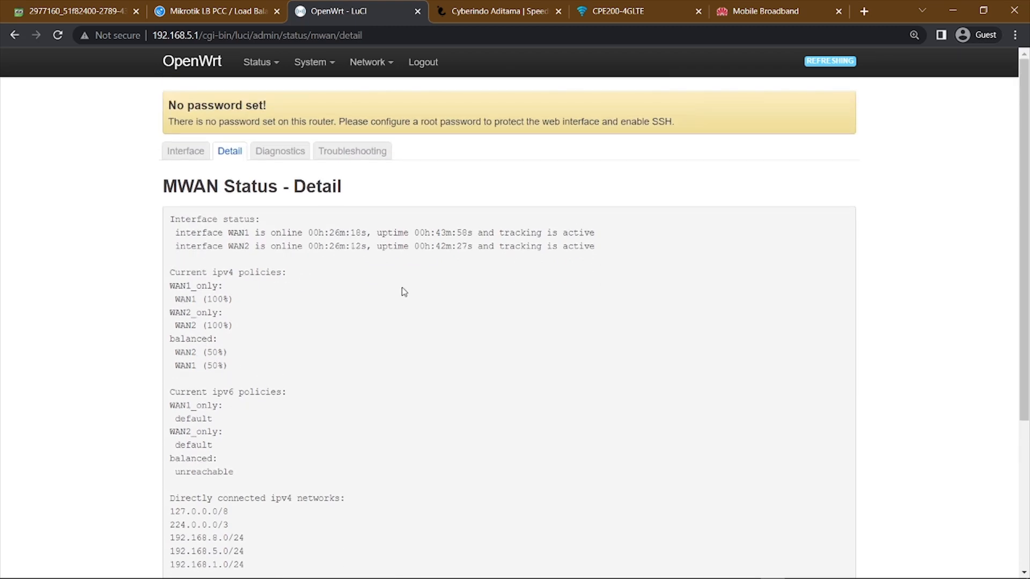
pyautogui.scroll(-1, 552, 422)
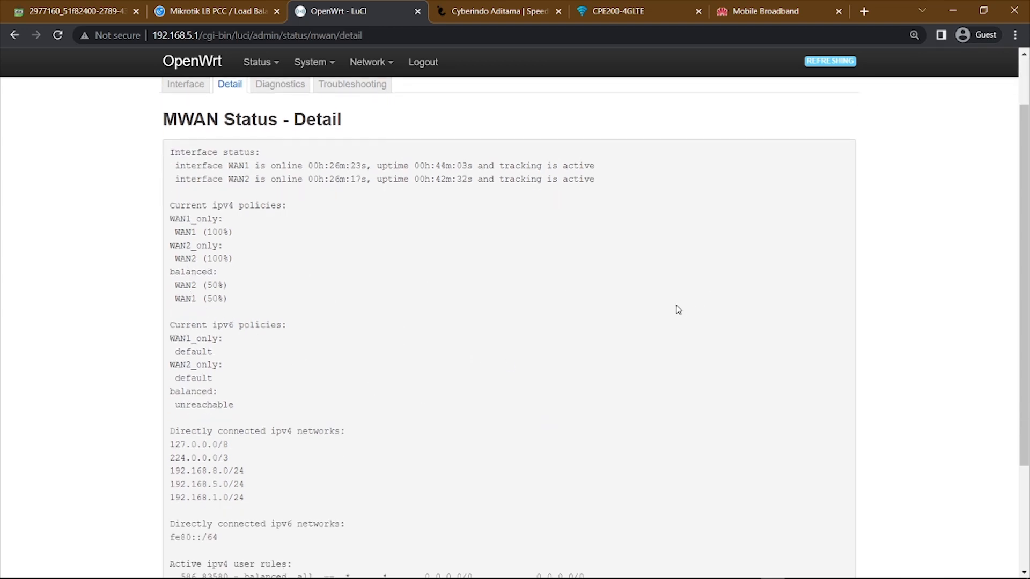
pyautogui.scroll(1, 594, 345)
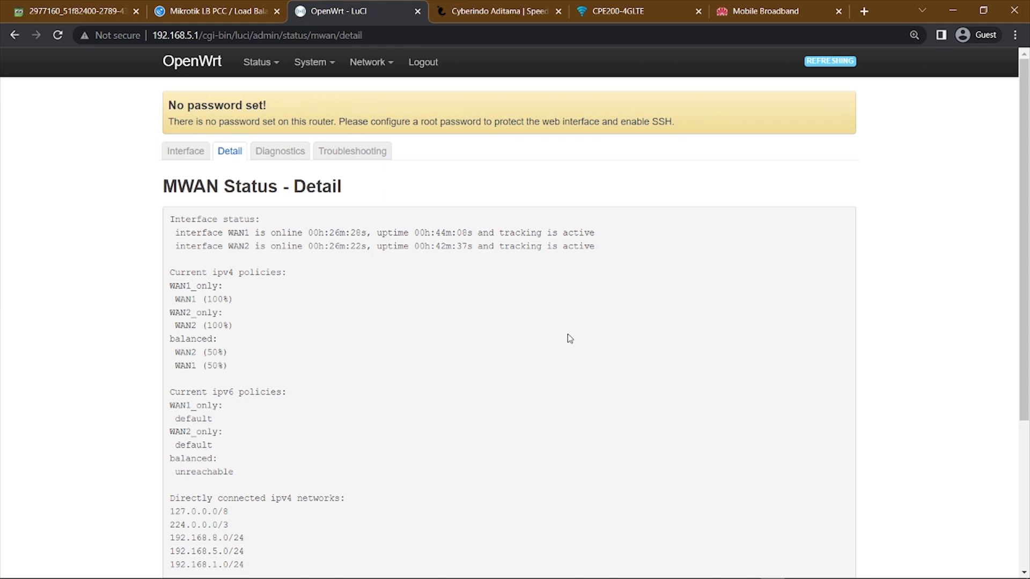
pyautogui.scroll(-3, 567, 338)
pyautogui.scroll(2, 565, 343)
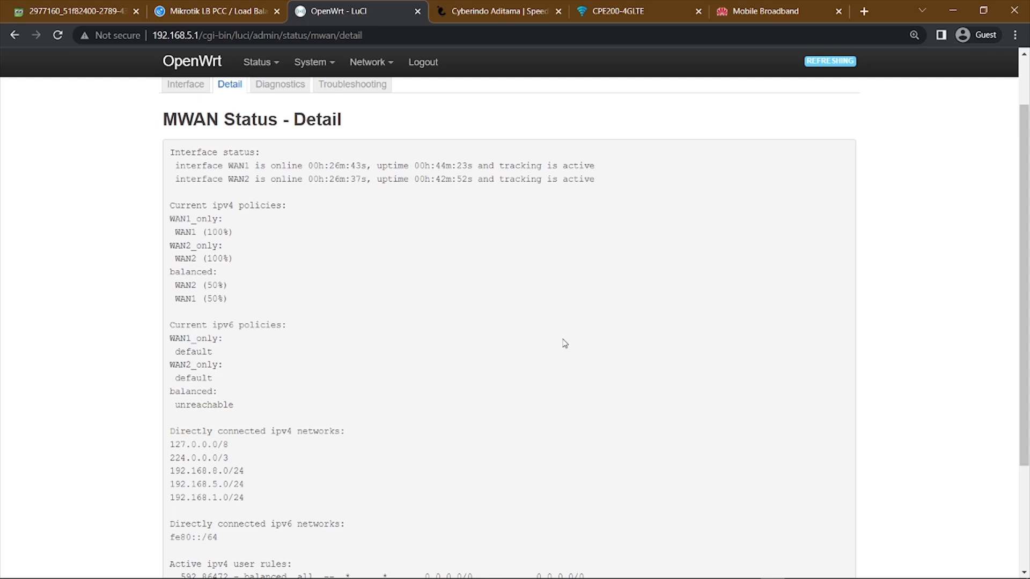
pyautogui.scroll(-1, 565, 343)
pyautogui.scroll(2, 543, 345)
# Open the router's status overview and check the system information, memory usage and the two IPv4 upstream connections.
pyautogui.moveTo(256, 67)
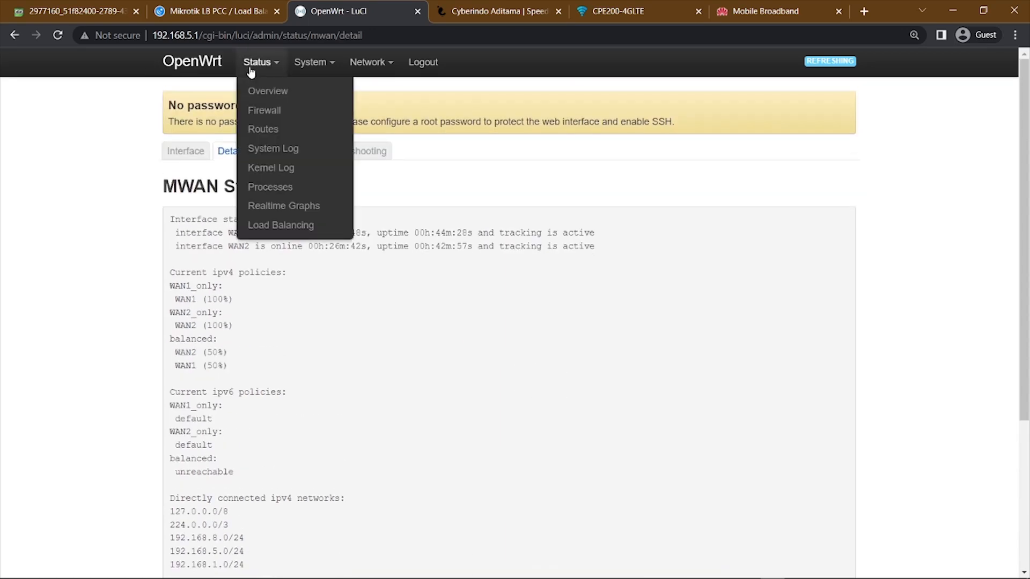
pyautogui.click(282, 91)
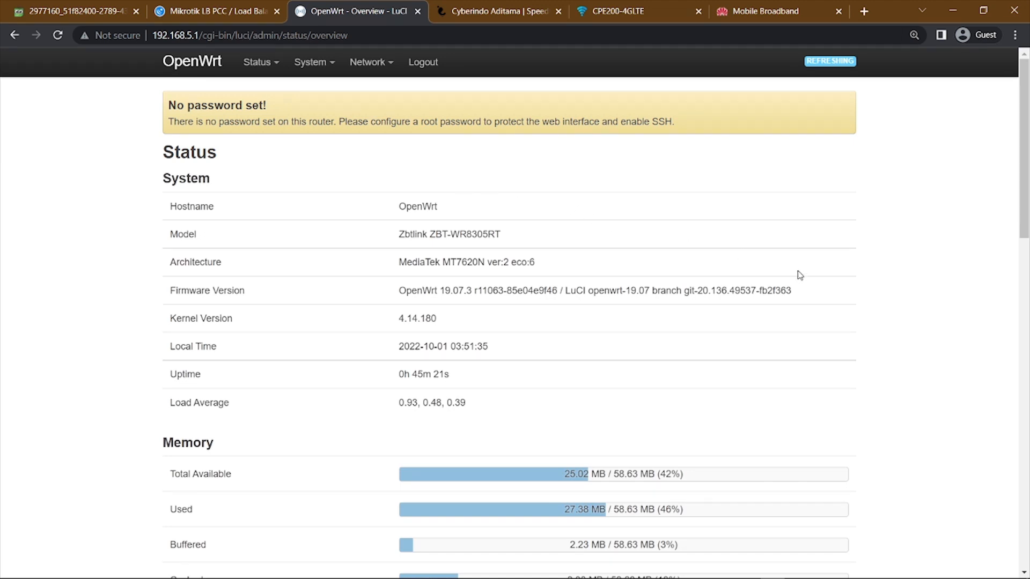
pyautogui.scroll(-3, 800, 276)
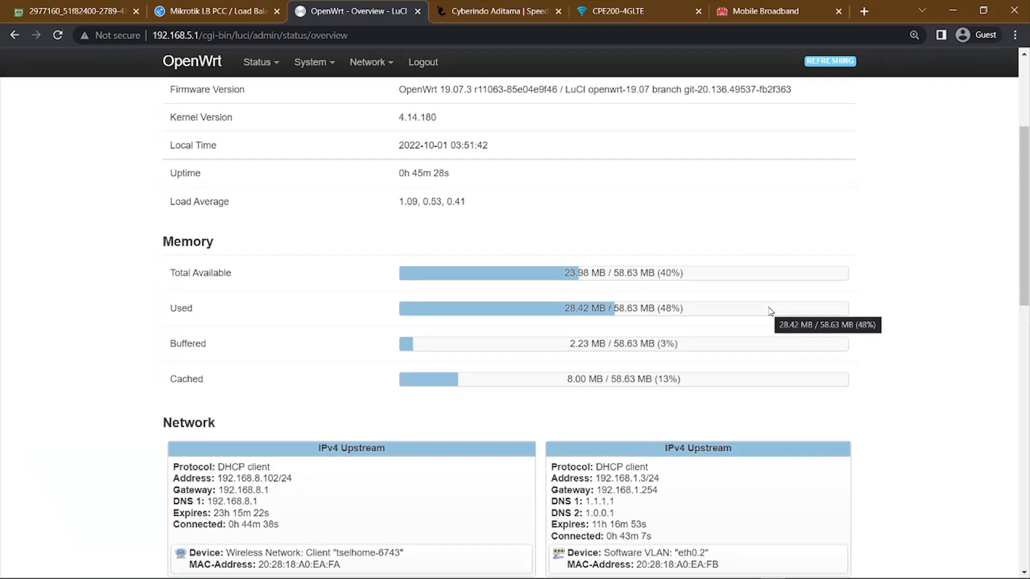
pyautogui.scroll(-2, 751, 313)
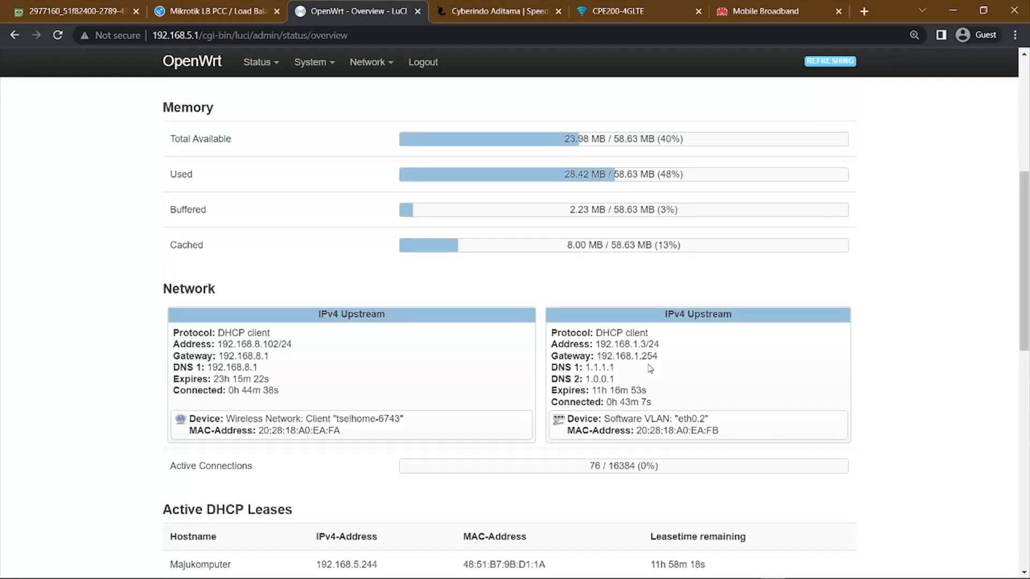
pyautogui.scroll(-3, 650, 368)
pyautogui.scroll(3, 650, 369)
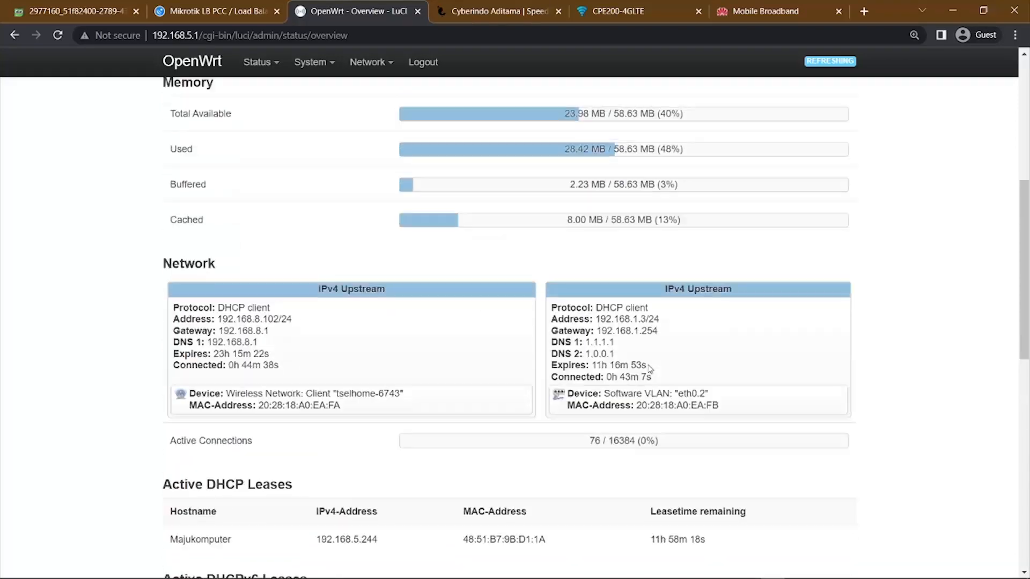